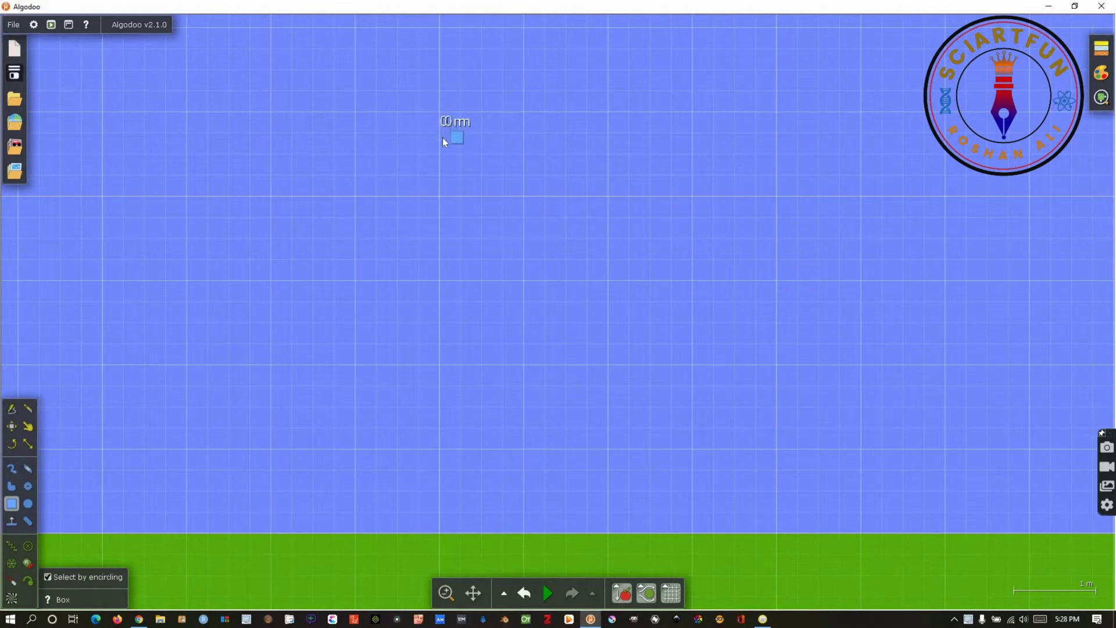
- Draw a tall 0.5 × 1.5 m box and slice off its top-right corner with the Knife
left_click_drag(463, 163, 483, 276)
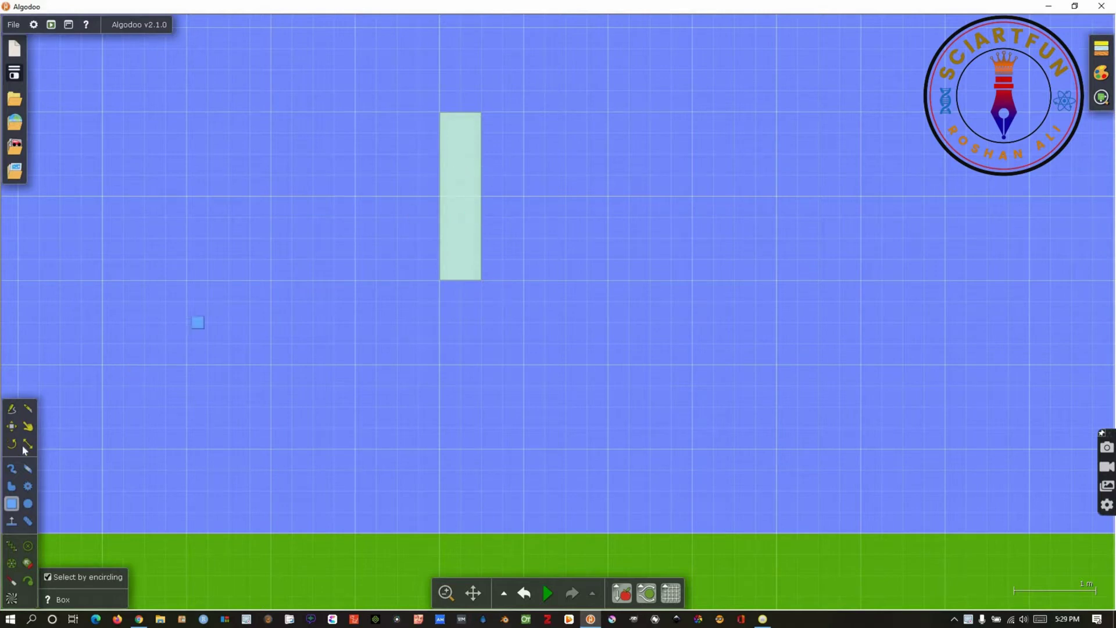
left_click(29, 409)
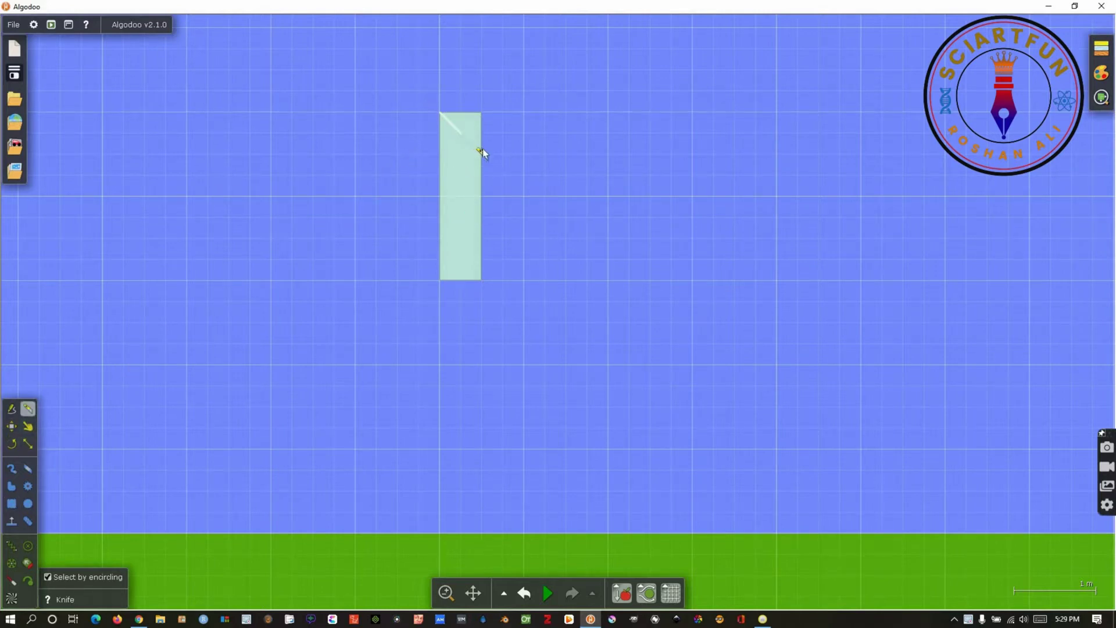
left_click_drag(484, 151, 496, 177)
left_click(475, 131)
key("Delete")
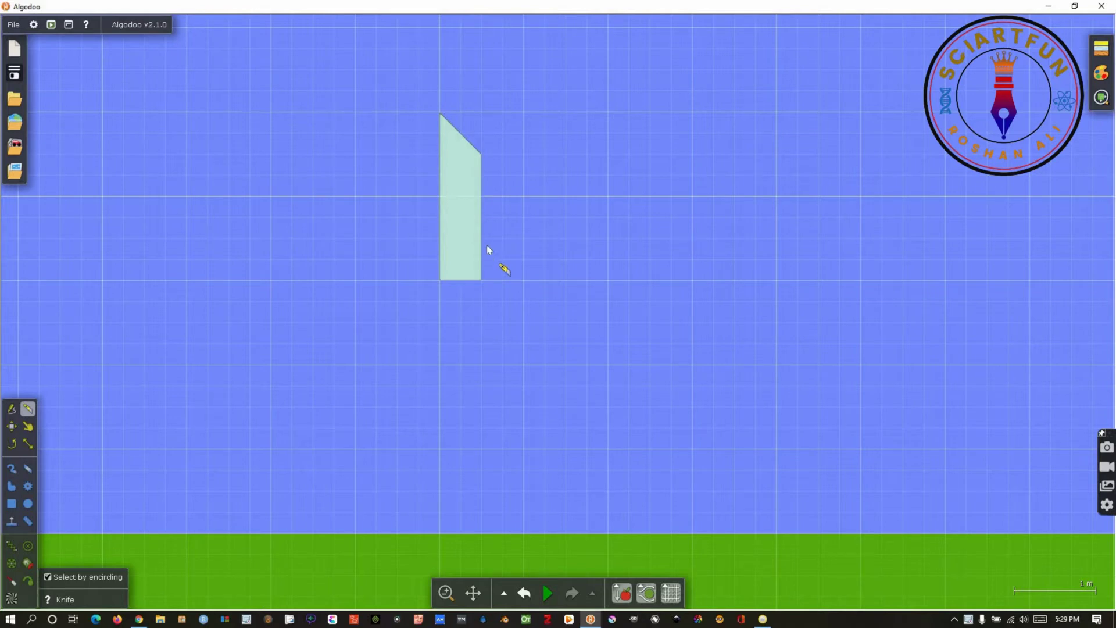
- Cut diagonally across the box's lower end and delete the bottom-right offcut
scroll(469, 269, "up", 5)
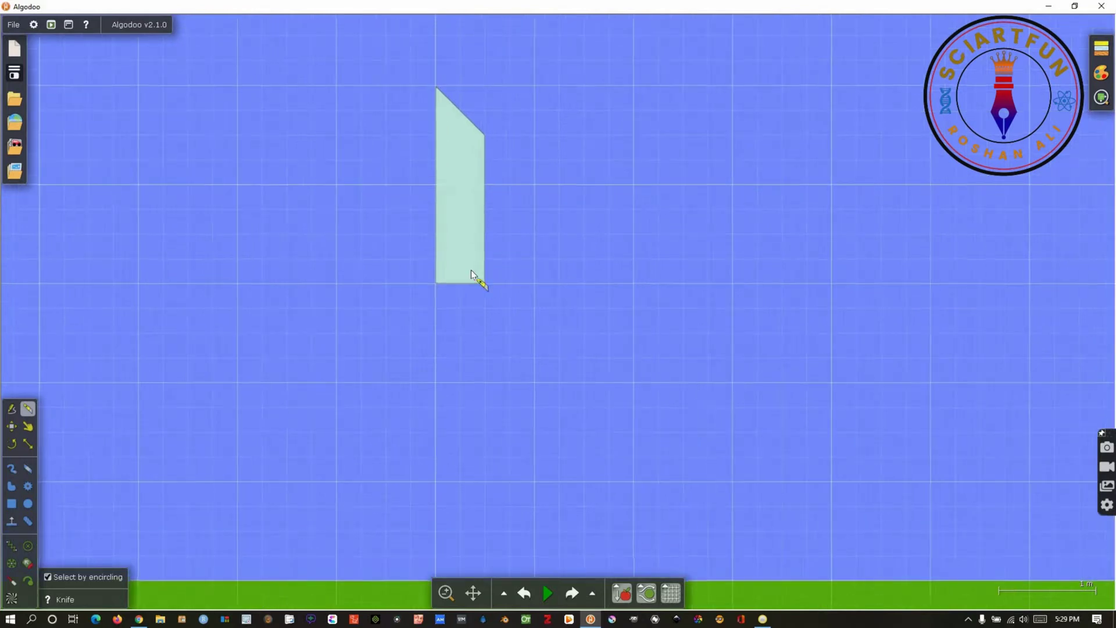
scroll(467, 264, "up", 2)
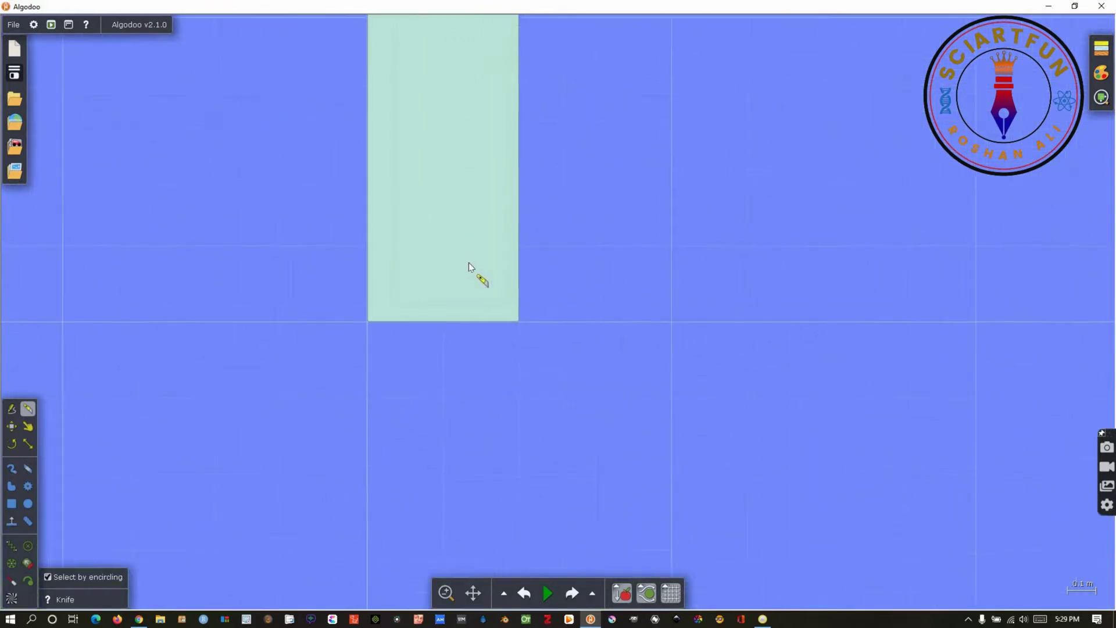
scroll(495, 290, "up", 3)
scroll(496, 289, "up", 2)
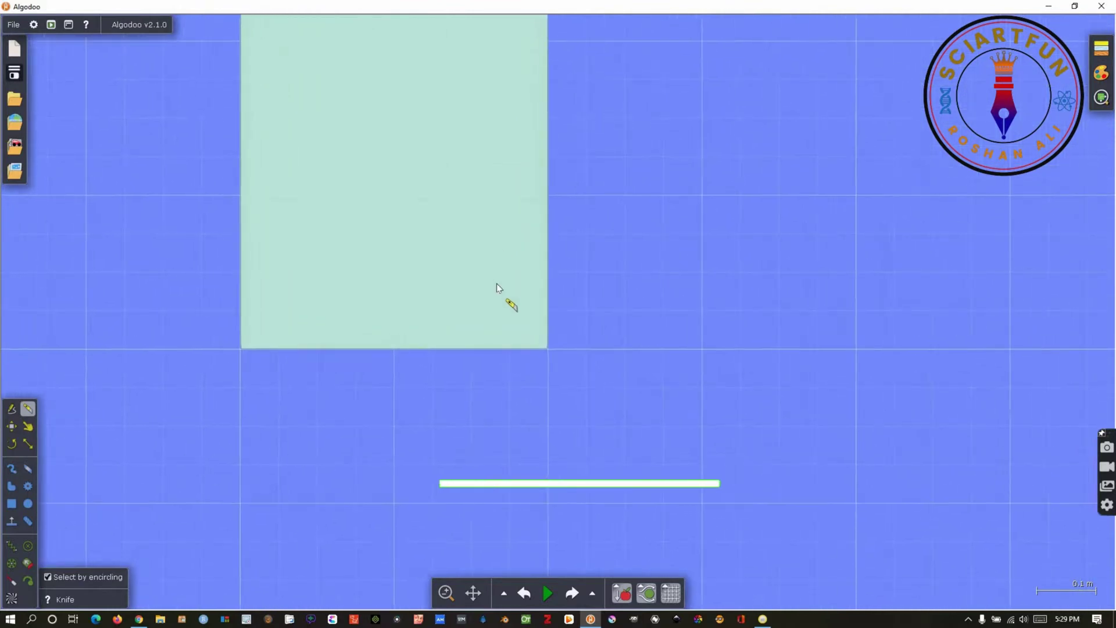
left_click_drag(459, 284, 258, 351)
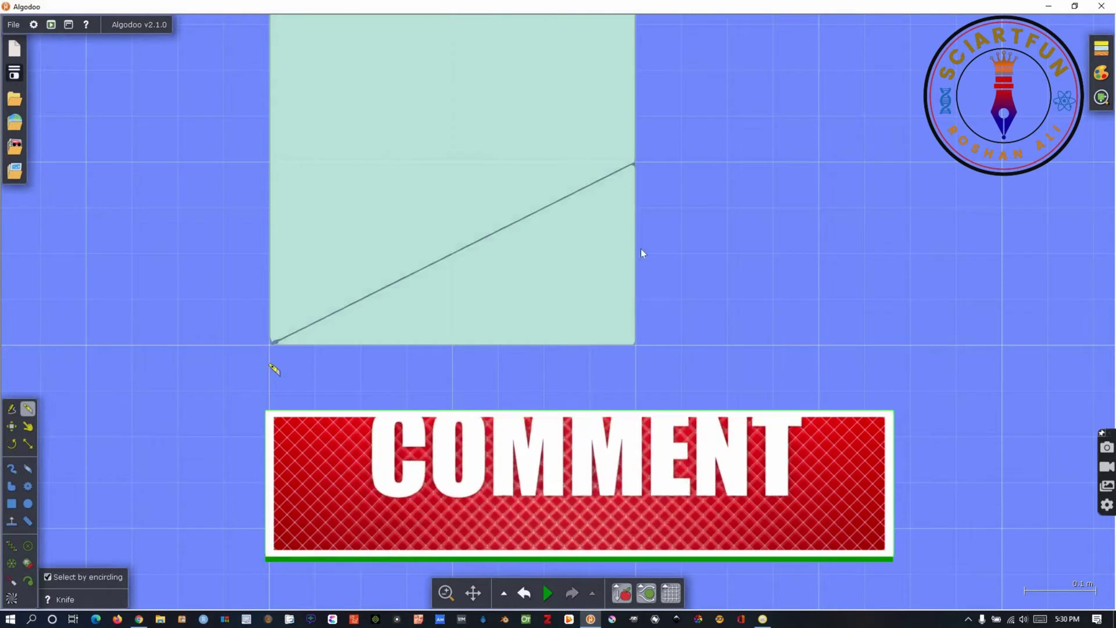
left_click(601, 271)
key("Delete")
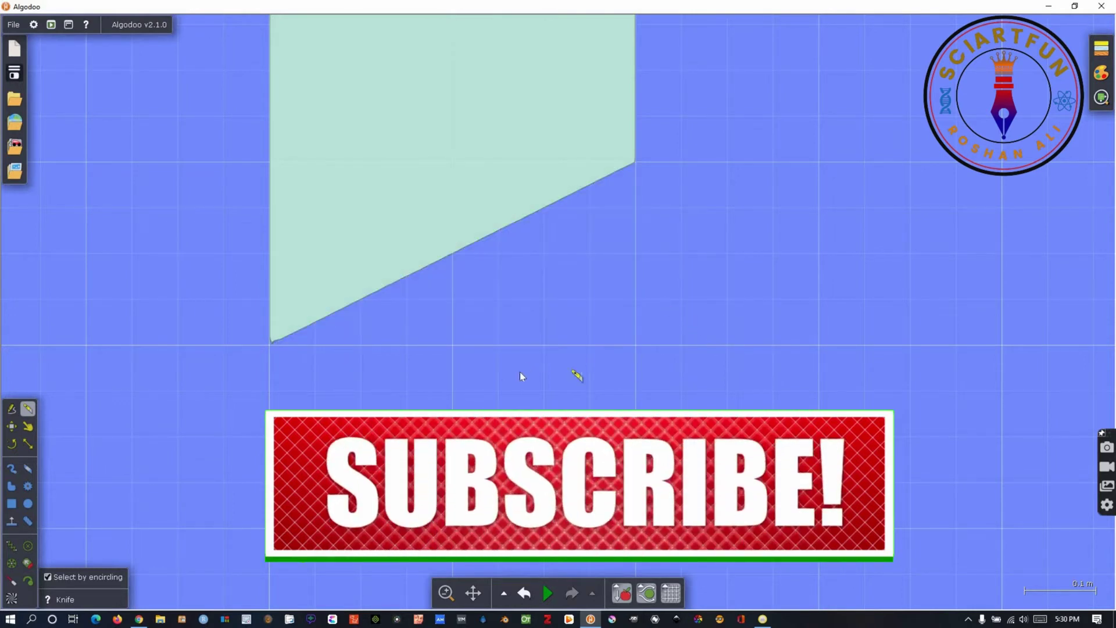
scroll(430, 358, "down", 8)
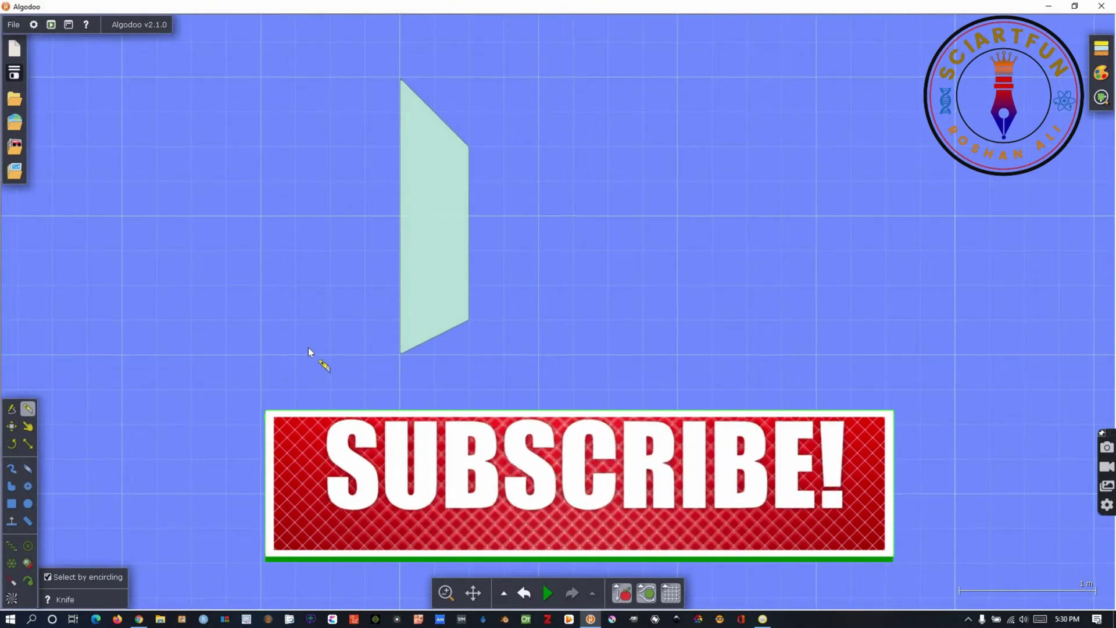
left_click(430, 296)
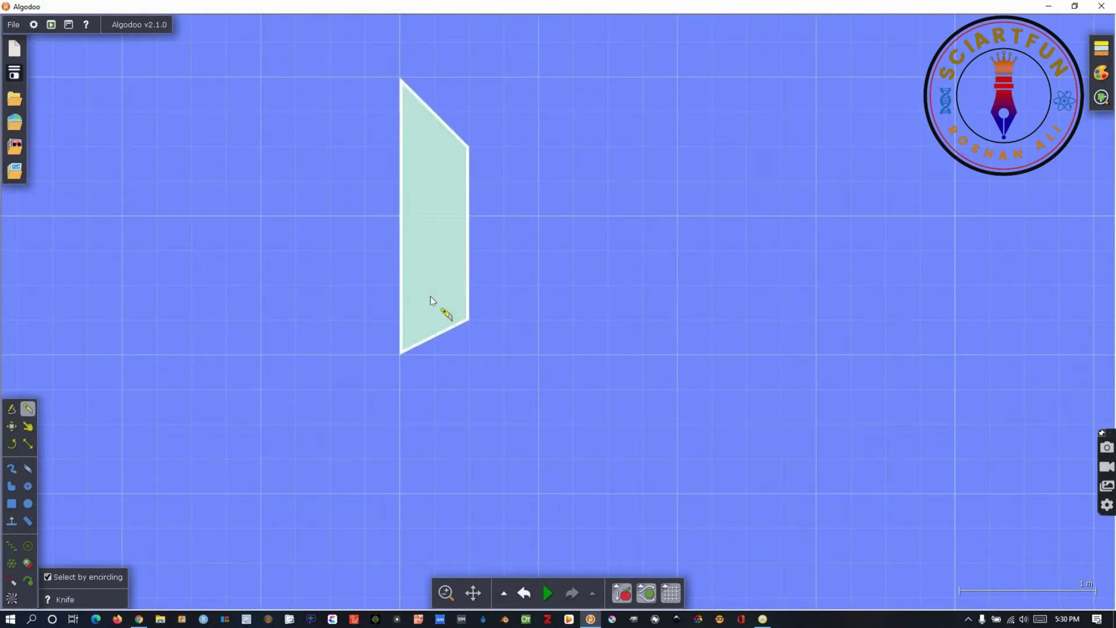
- Clone the tapered segment, mirror the copy, and place it right of the original
right_click(431, 297)
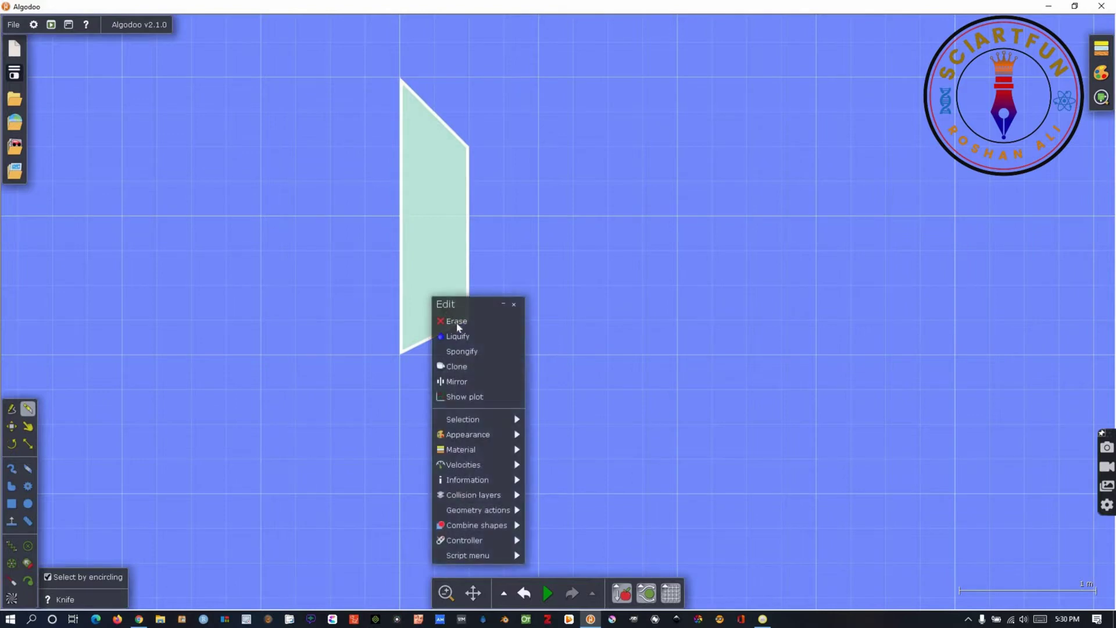
left_click(469, 367)
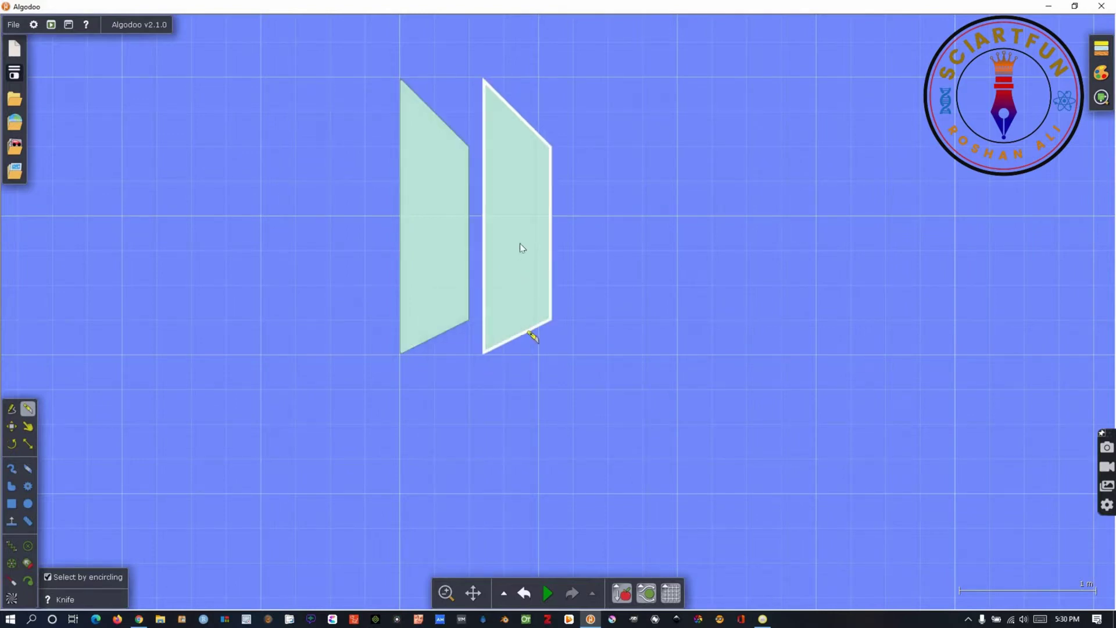
key("m")
left_click_drag(520, 244, 697, 230)
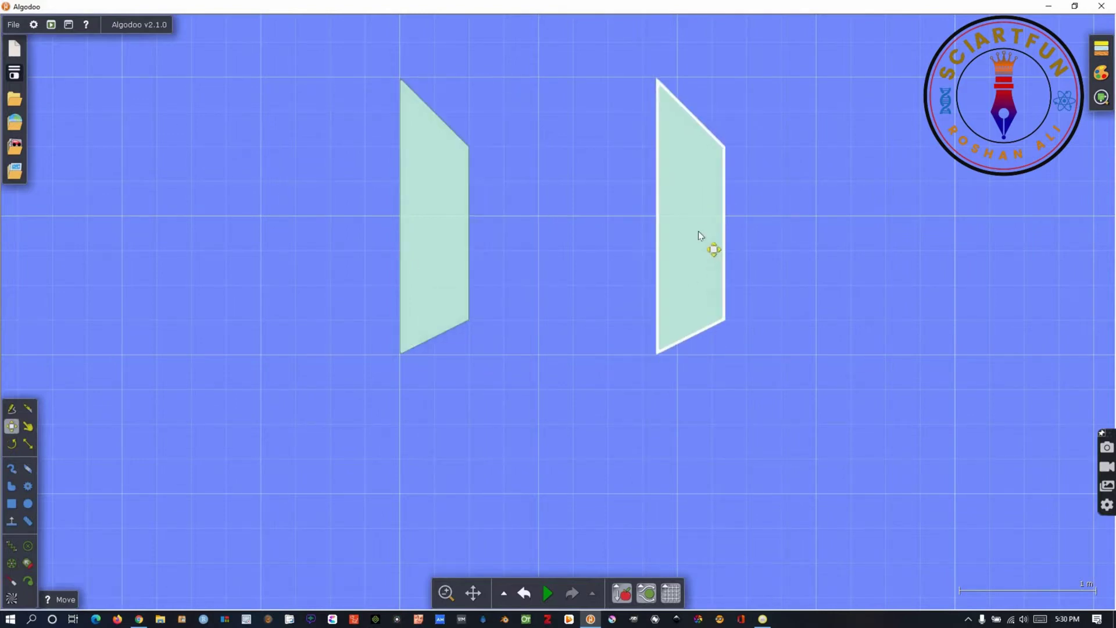
right_click(699, 234)
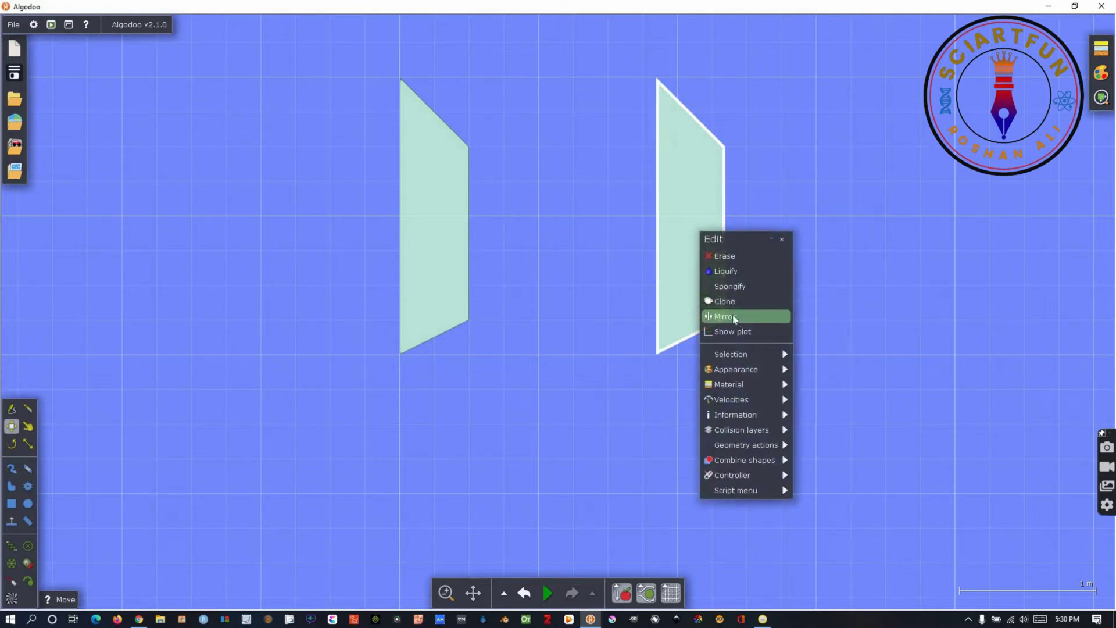
left_click(738, 320)
left_click_drag(692, 257, 659, 264)
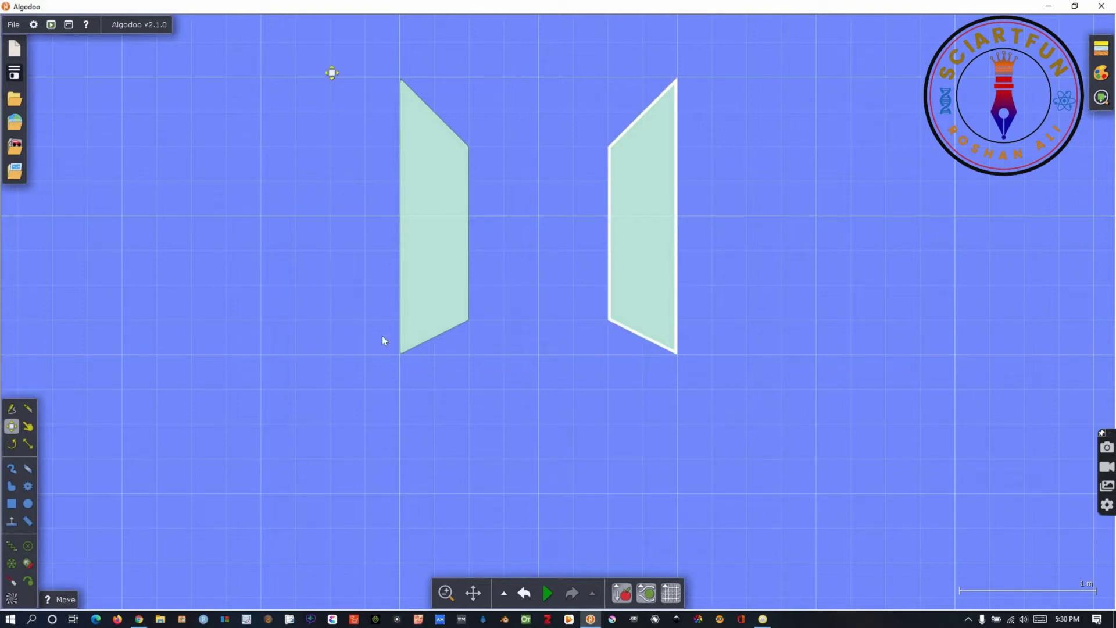
- Clone both vertical segments, rotate the pair 180°, and place it below the upper pair
left_click_drag(332, 42, 713, 351)
right_click(647, 309)
left_click(689, 364)
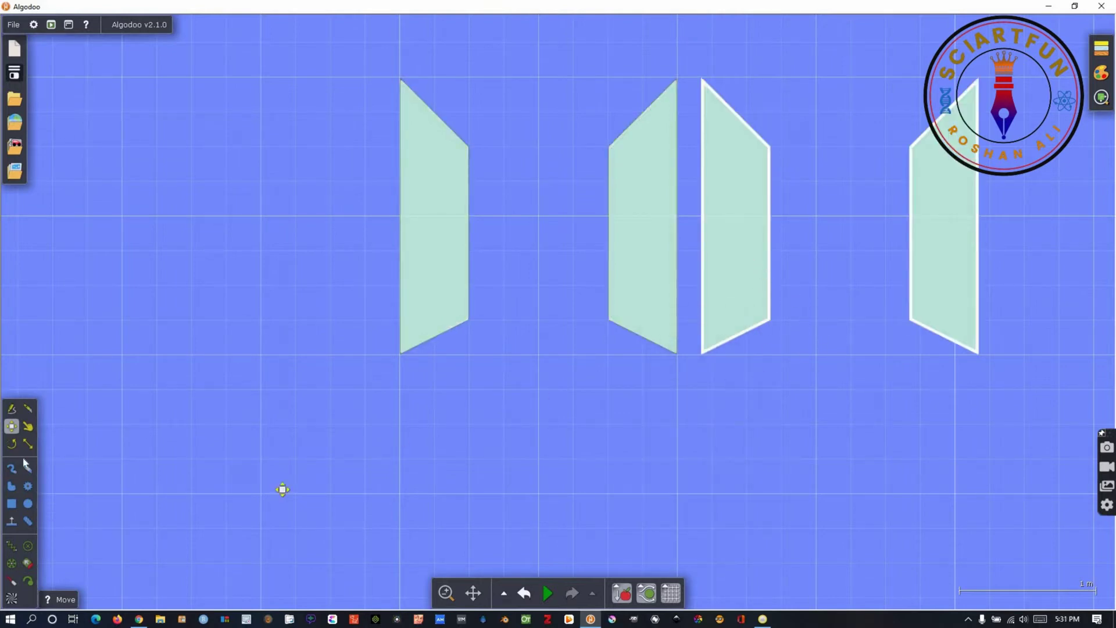
left_click(12, 444)
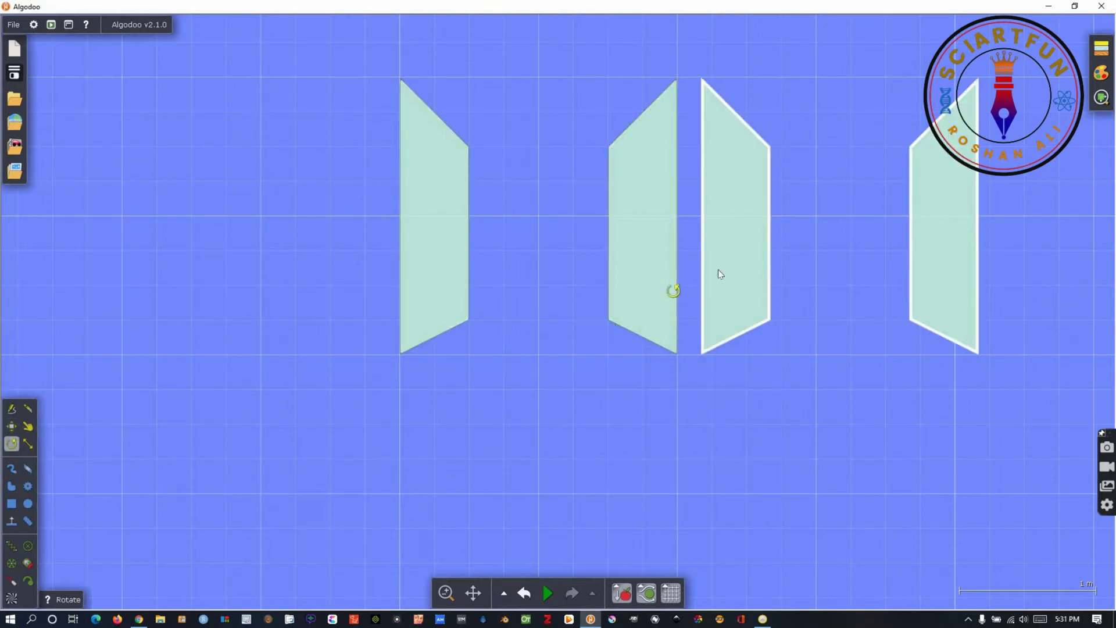
left_click_drag(730, 294, 913, 179)
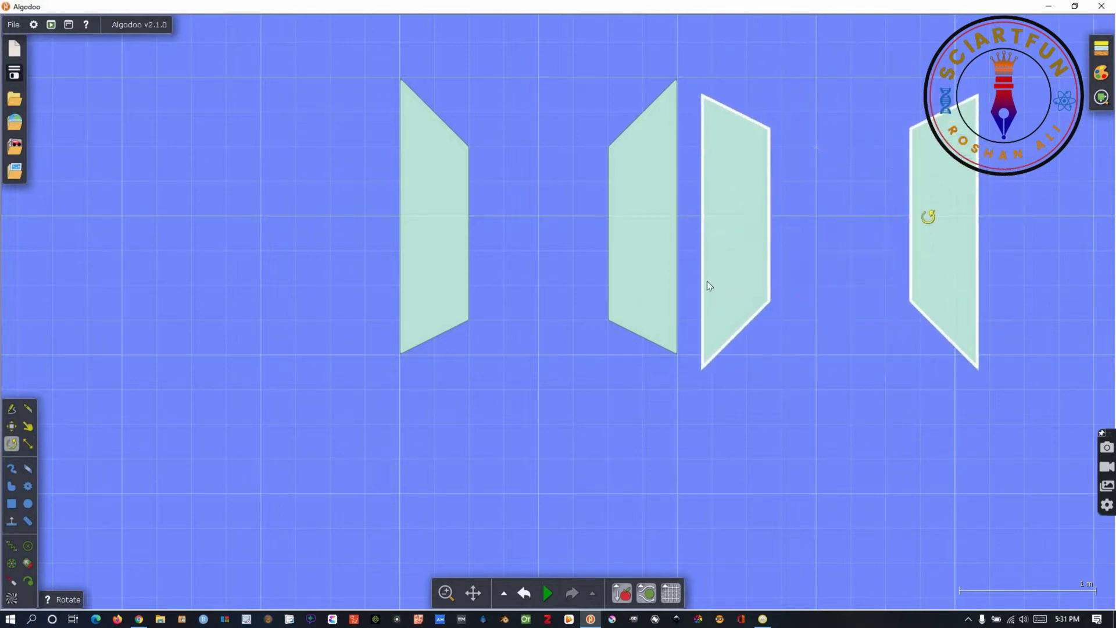
left_click(12, 427)
left_click_drag(611, 420, 455, 505)
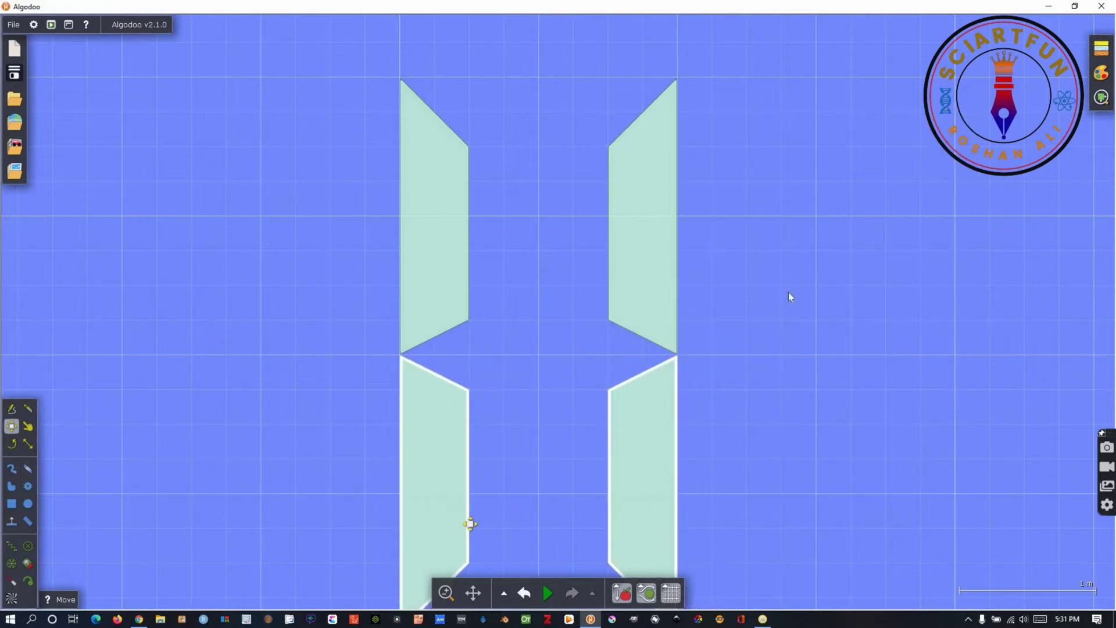
scroll(732, 165, "down", 3)
left_click(419, 468)
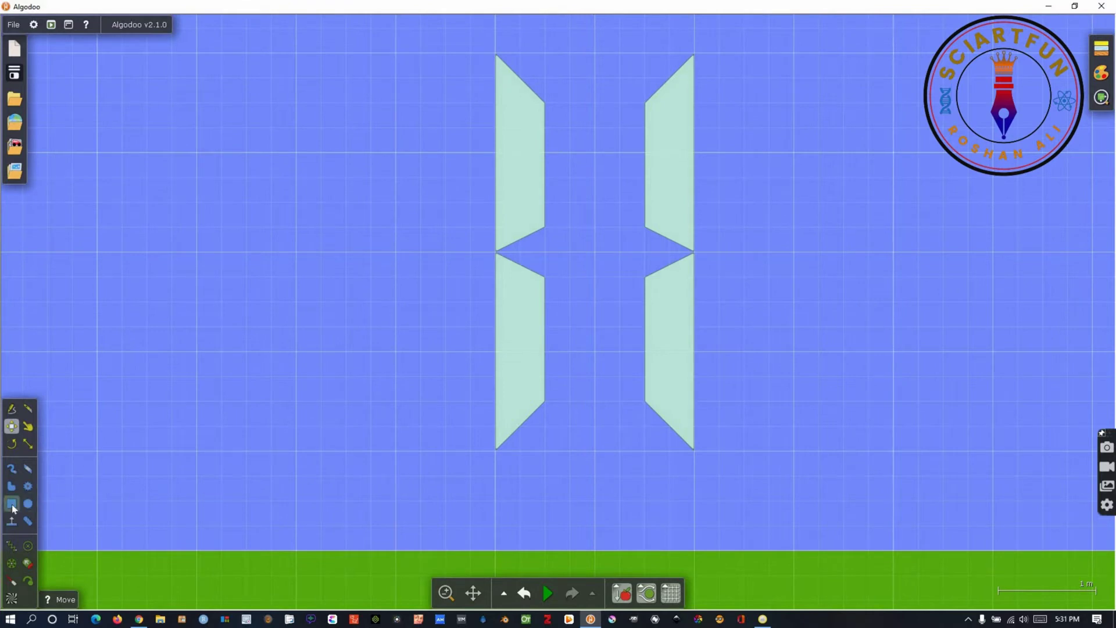
- Draw a bar beneath the columns and cut both ends diagonally into a trapezoid
key("x")
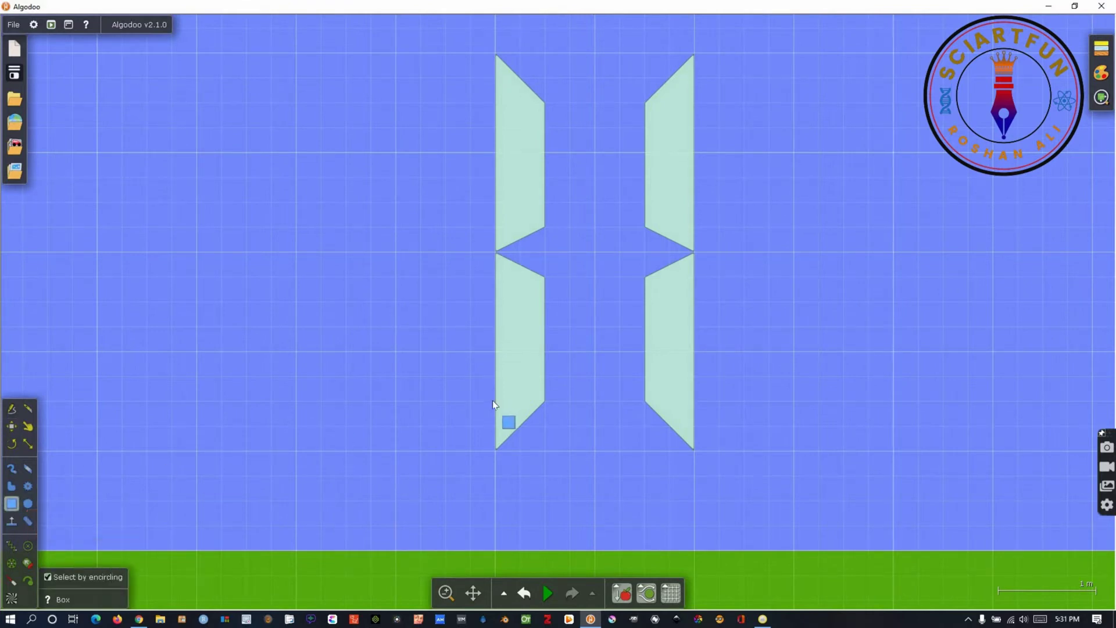
left_click_drag(493, 400, 694, 449)
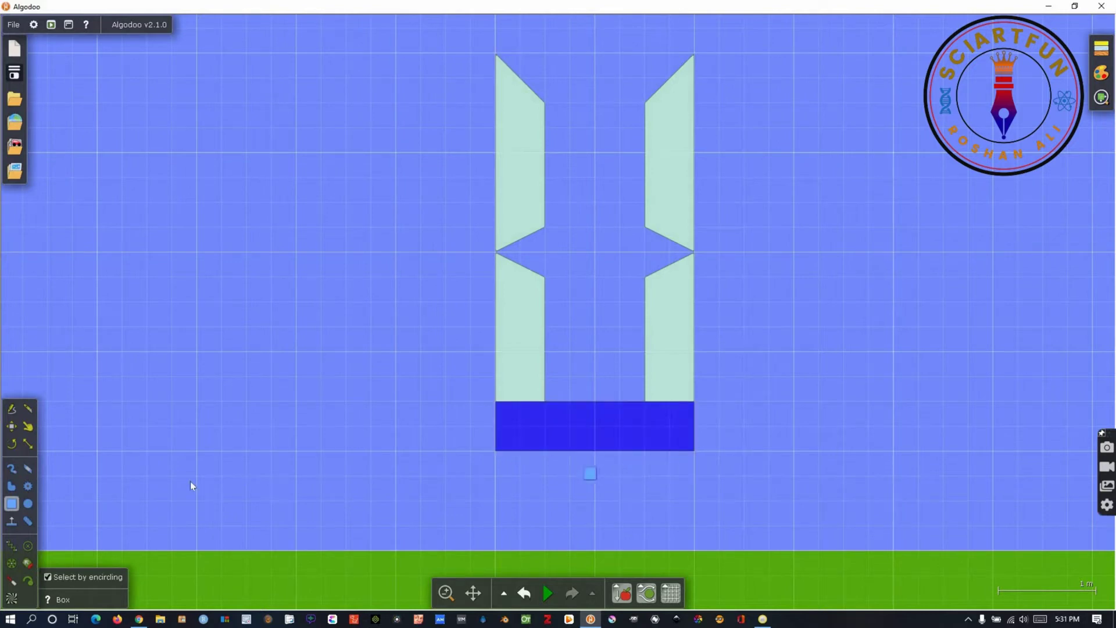
left_click(27, 409)
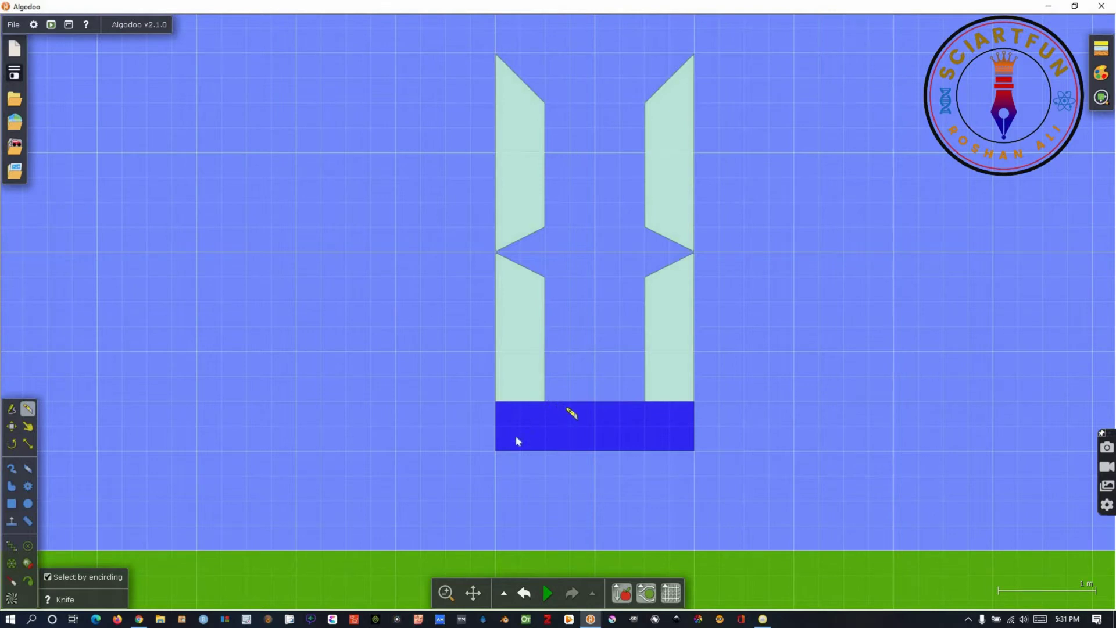
mouse_move(545, 401)
left_mouse_down()
mouse_move(481, 466)
mouse_move(491, 464)
left_mouse_up()
left_click_drag(646, 401, 715, 474)
left_click(685, 431)
key("Delete")
left_click(511, 426)
key("Delete")
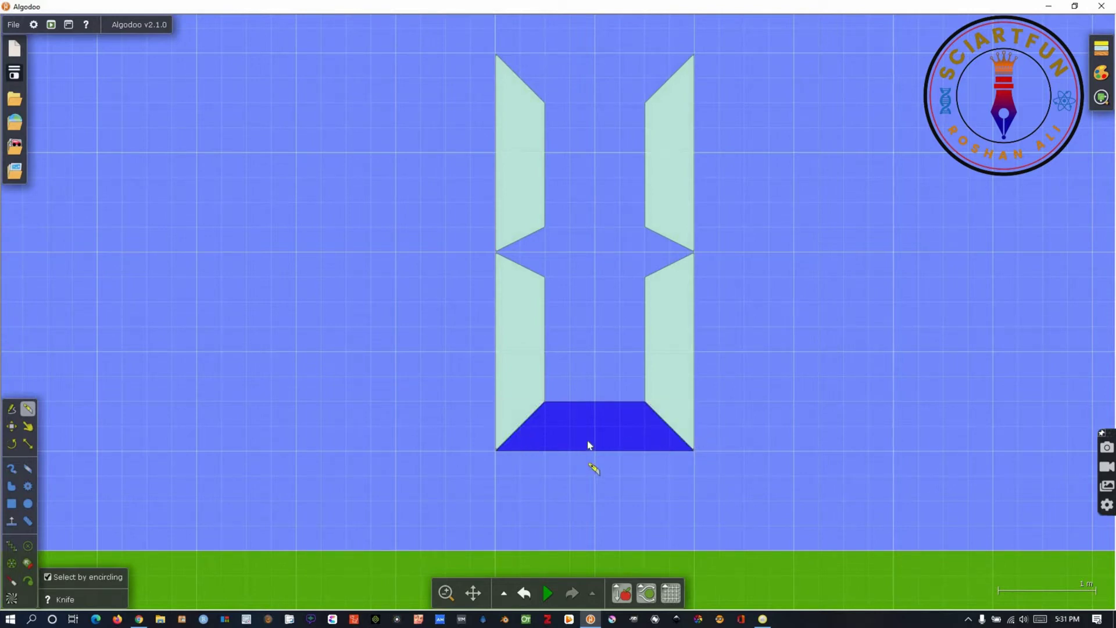
- Clone the blue trapezoid, turn it upside down, and place it atop the upper columns
right_click(589, 446)
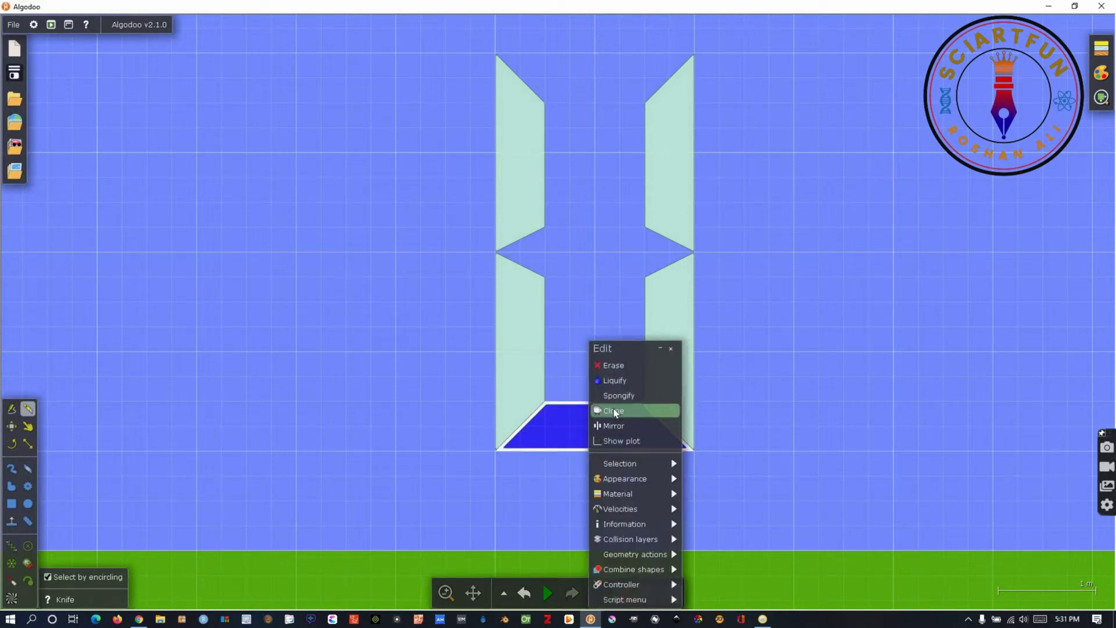
left_click(613, 411)
left_click(763, 413)
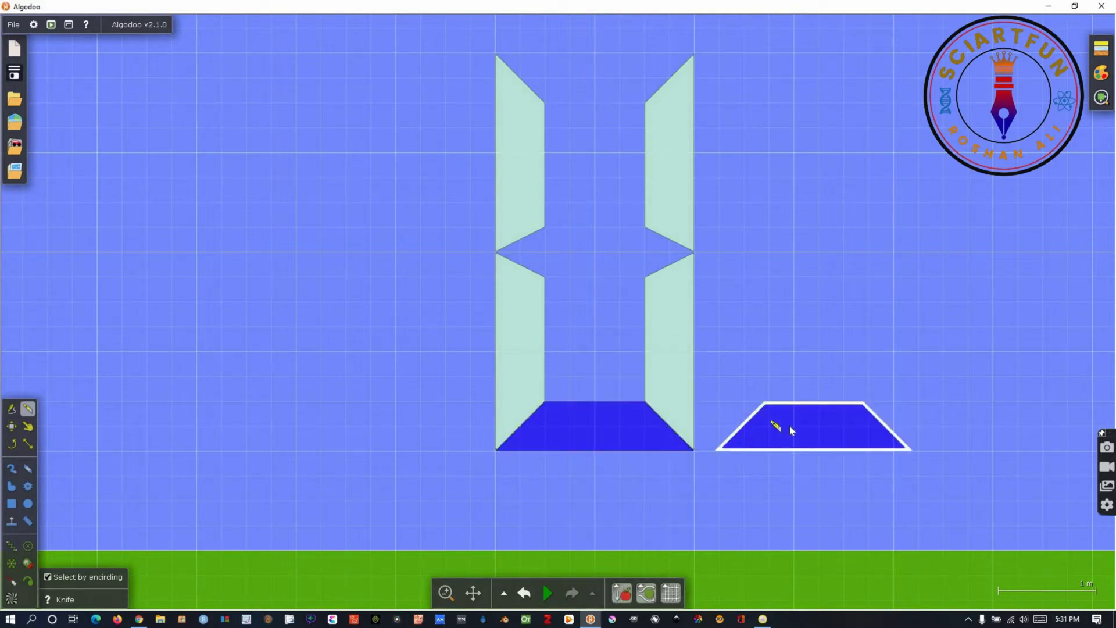
left_click(11, 444)
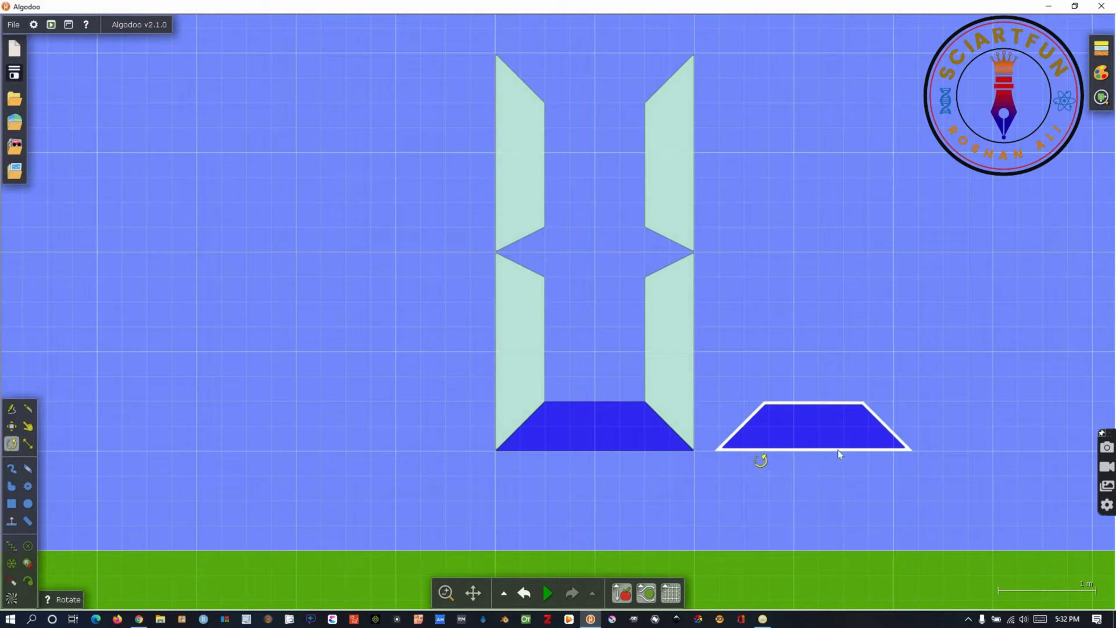
mouse_move(838, 451)
left_mouse_down()
mouse_move(860, 464)
mouse_move(867, 453)
mouse_move(852, 429)
left_mouse_up()
left_click(11, 426)
left_click_drag(815, 444, 591, 79)
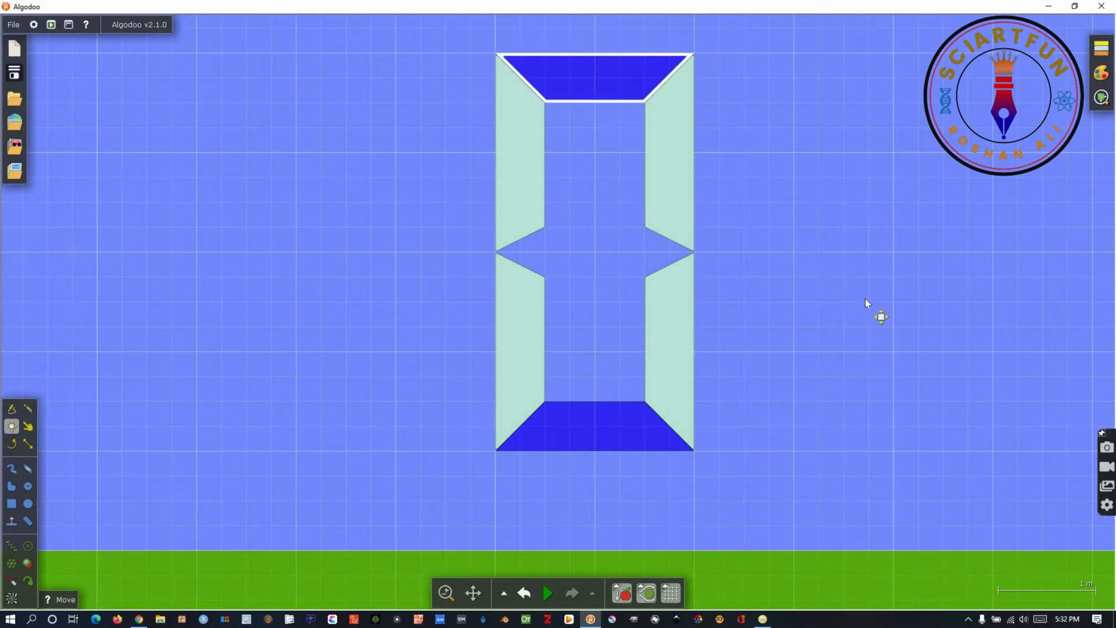
- Draw a bar across the middle gap and cut both its ends into points
left_click(11, 504)
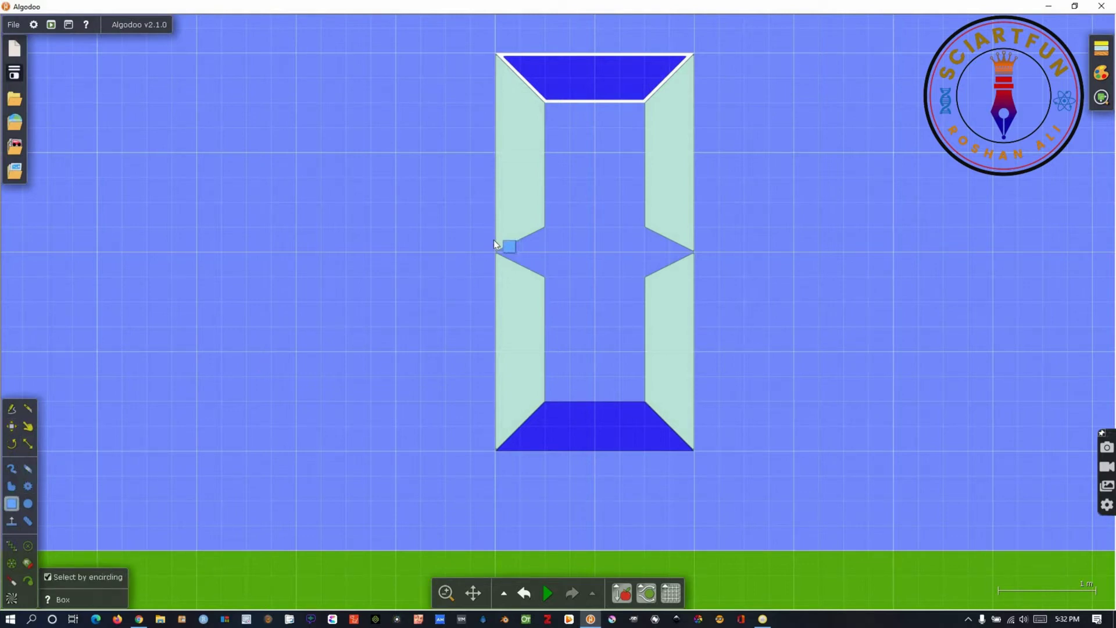
left_click_drag(493, 228, 687, 275)
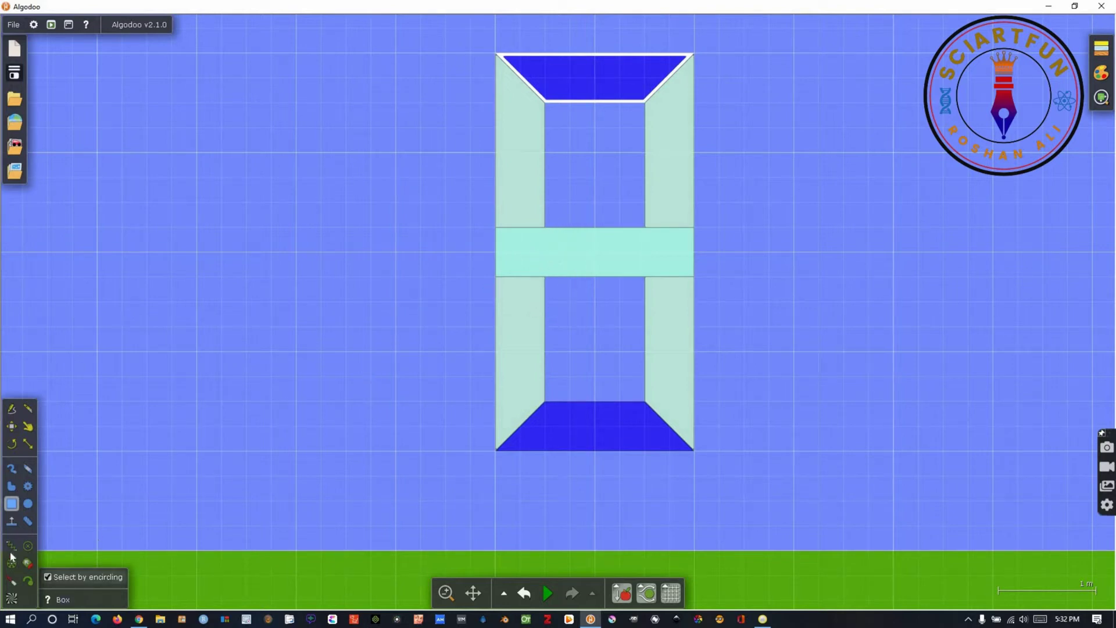
left_click(27, 409)
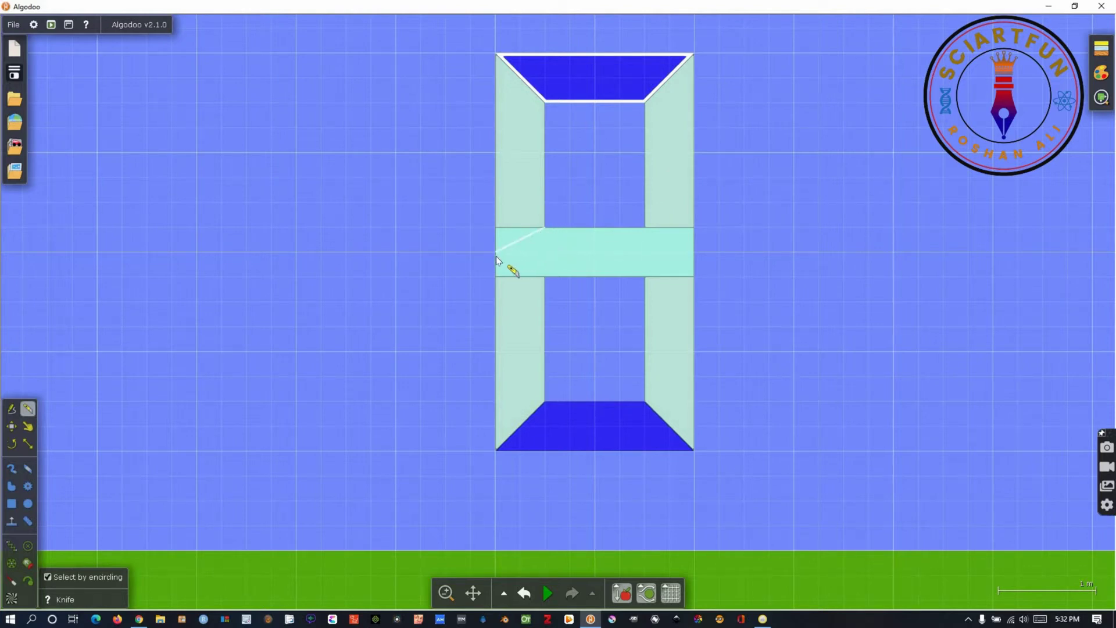
left_click_drag(497, 257, 496, 254)
left_click_drag(517, 263, 570, 298)
mouse_move(642, 226)
left_mouse_down()
mouse_move(701, 251)
mouse_move(636, 286)
mouse_move(649, 295)
left_mouse_up()
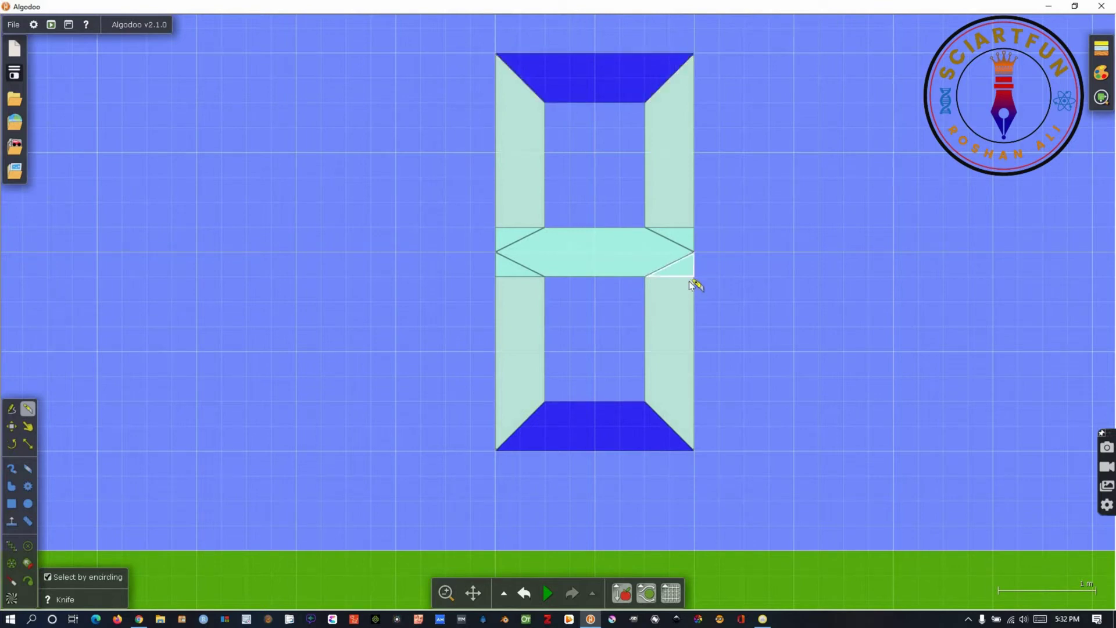
key("Delete")
- Delete the leftover triangles at the middle bar's left end
key("Delete")
left_click(517, 273)
key("Delete")
scroll(187, 296, "down", 5)
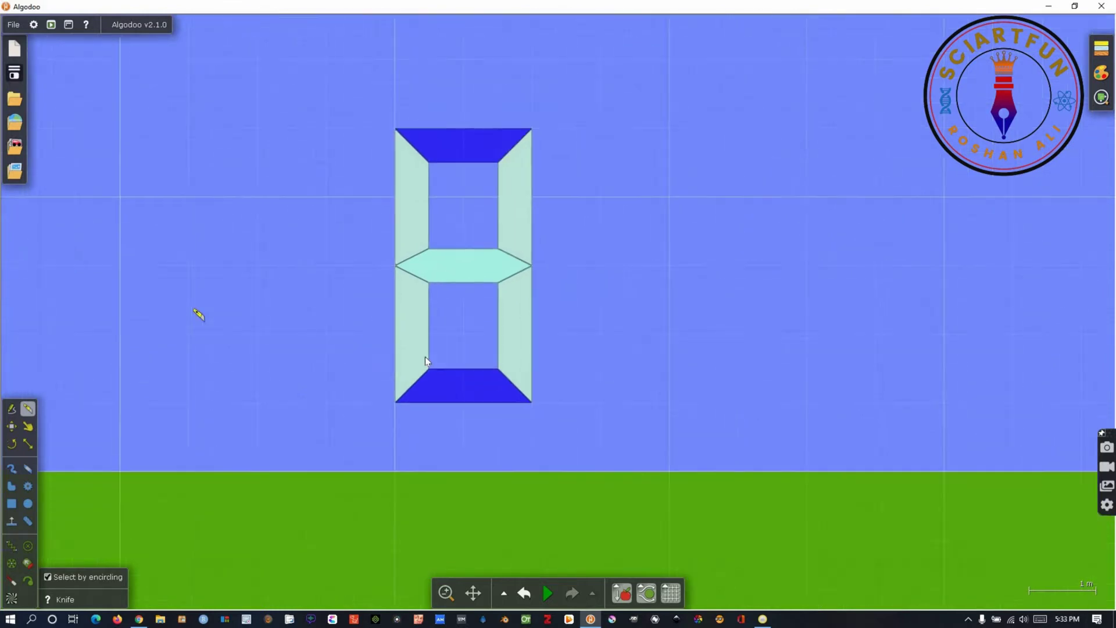
scroll(456, 357, "up", 2)
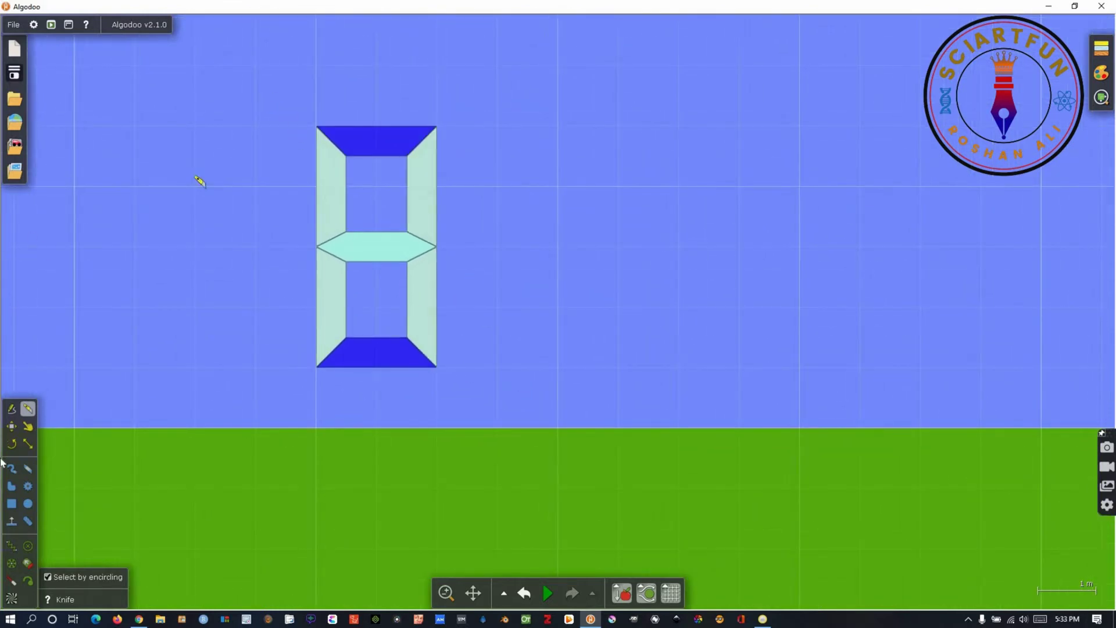
- Select all seven segments and set their Appearance colour to brown
left_click(11, 426)
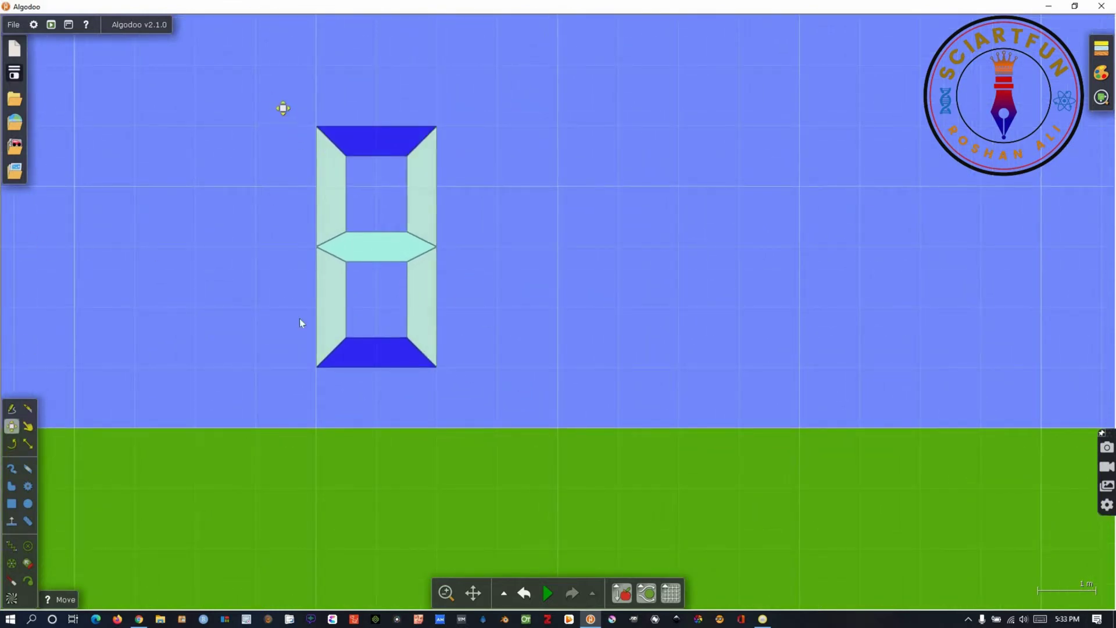
left_click_drag(256, 65, 498, 426)
right_click(438, 361)
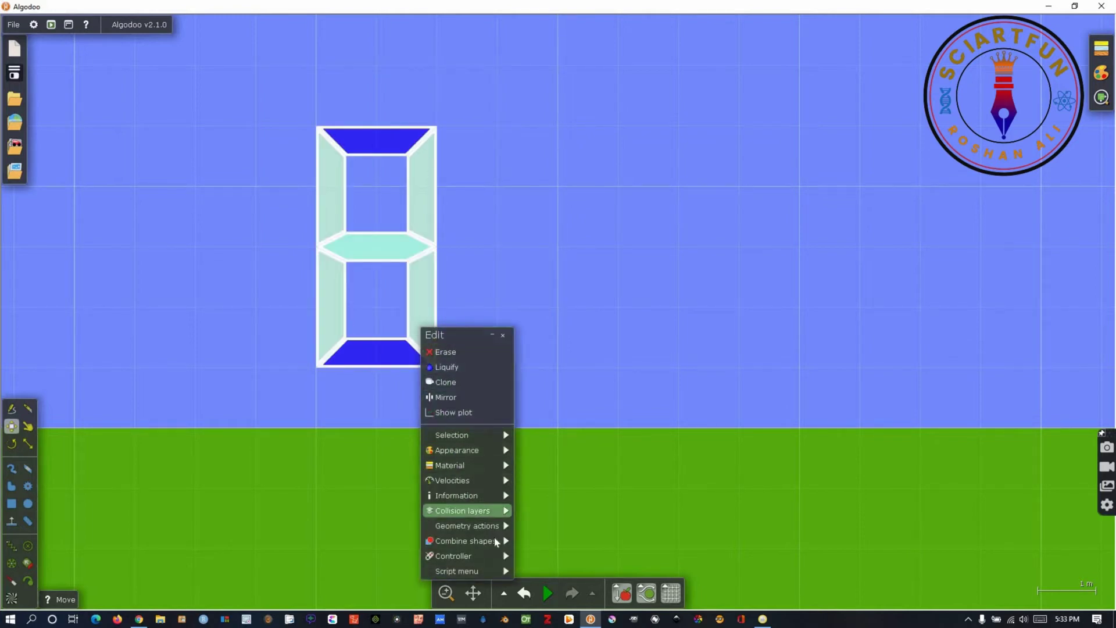
mouse_move(500, 526)
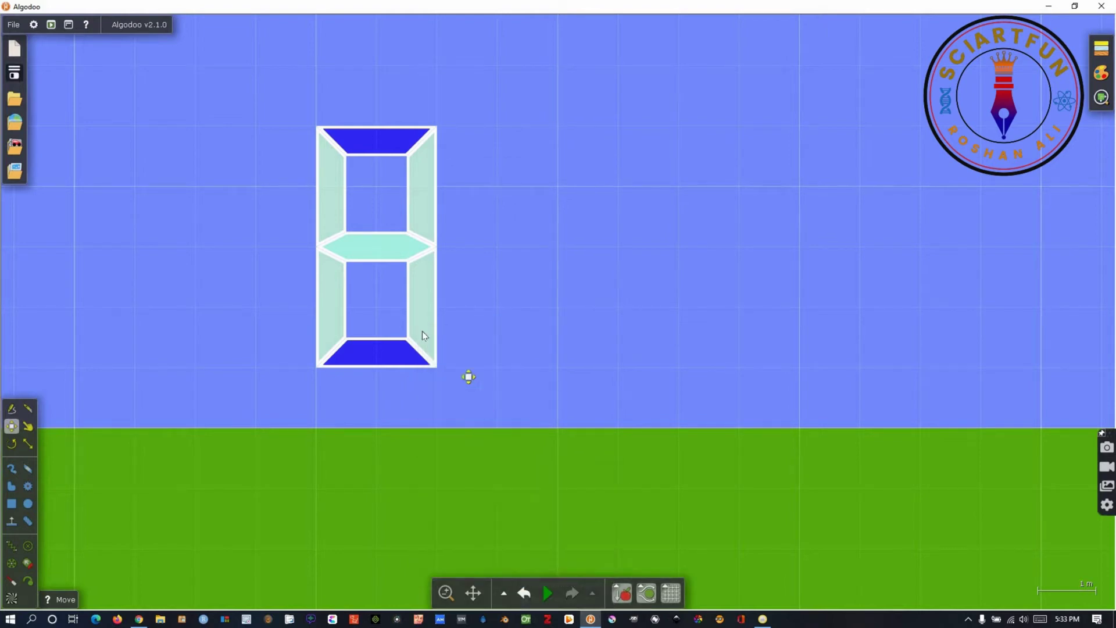
right_click(422, 330)
mouse_move(475, 458)
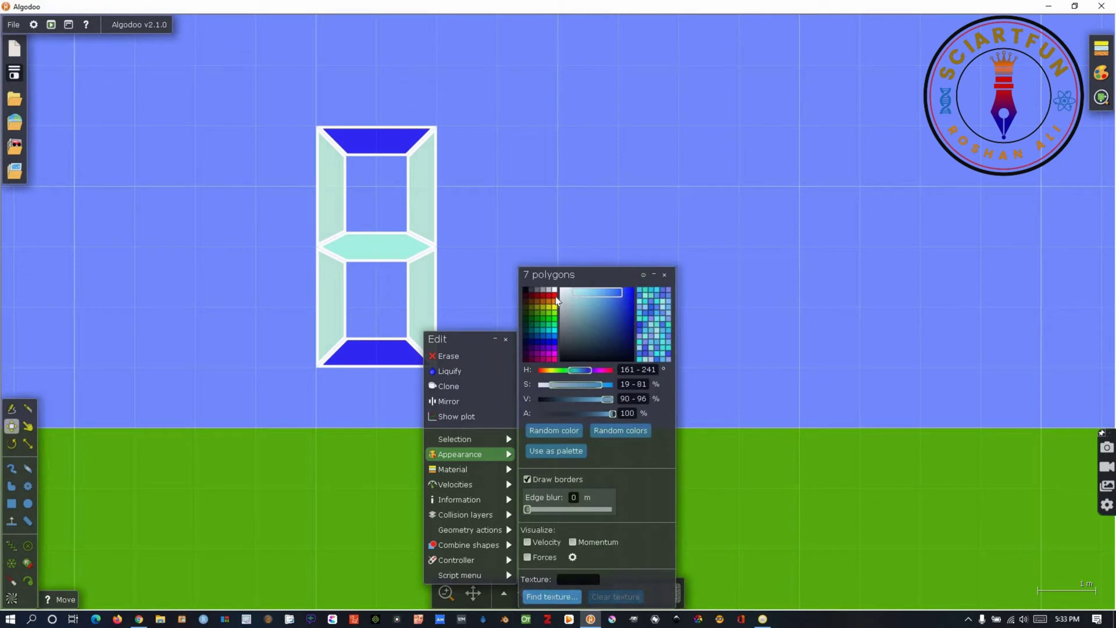
left_click(555, 298)
left_click(539, 301)
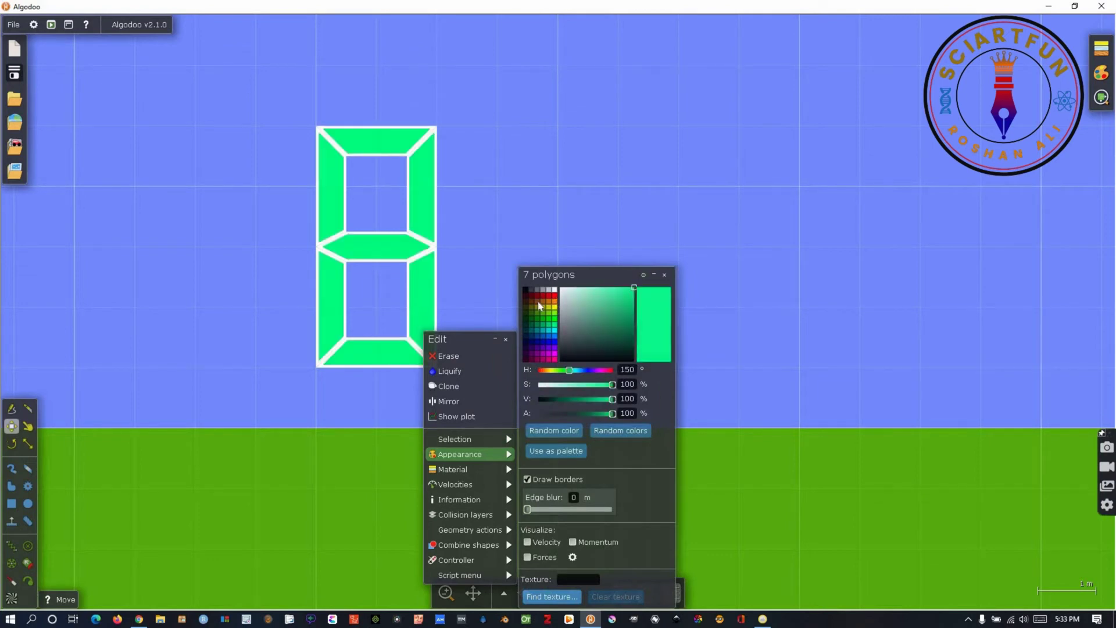
left_click(541, 308)
left_click(549, 157)
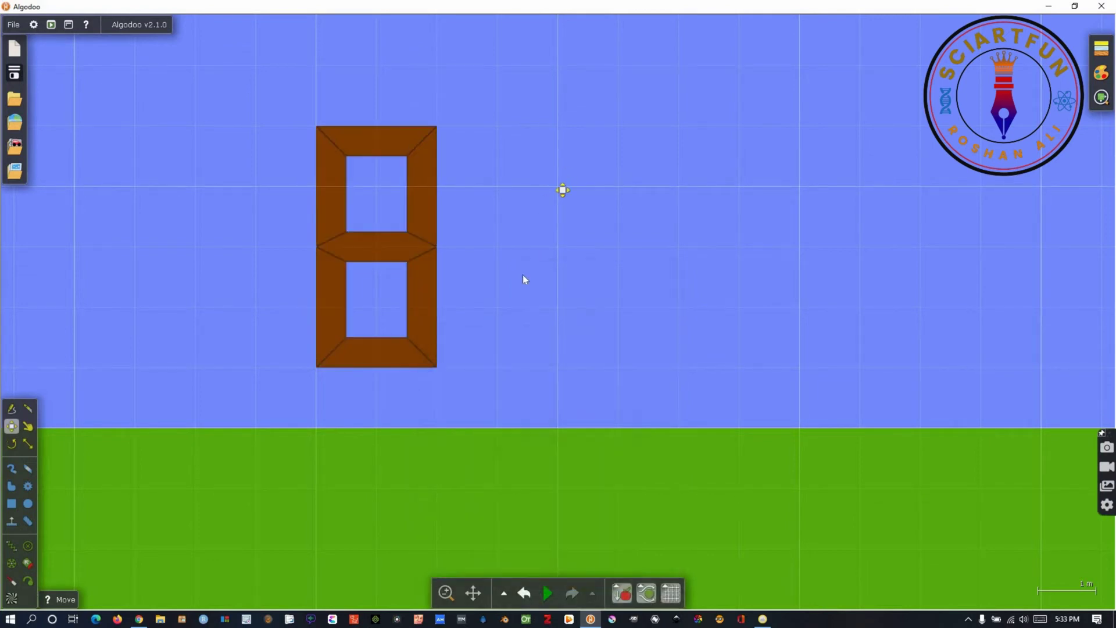
- Erase the green ground, zoom out, and nudge the whole digit one grid step right
right_click(400, 508)
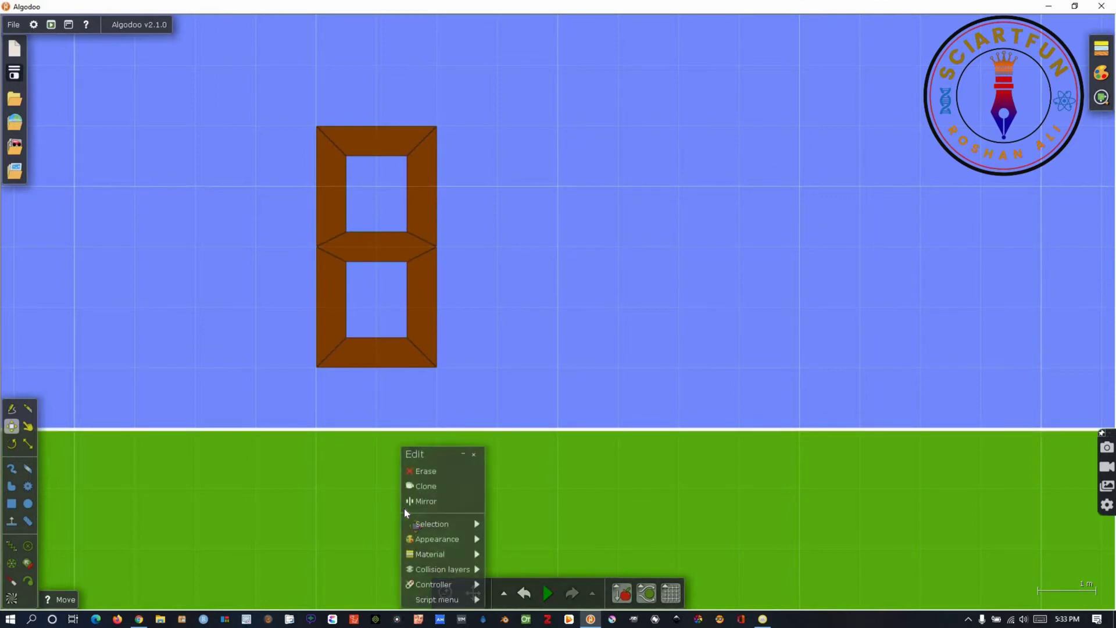
left_click(422, 473)
scroll(861, 229, "down", 2)
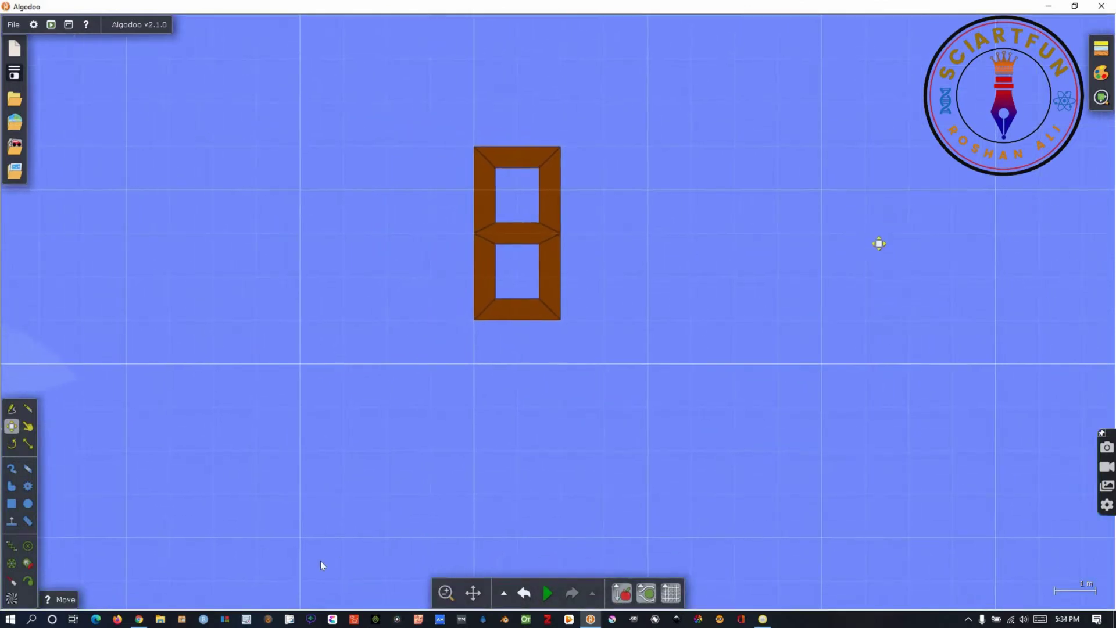
scroll(288, 207, "down", 1)
left_click_drag(408, 118, 535, 343)
left_click_drag(517, 298, 518, 298)
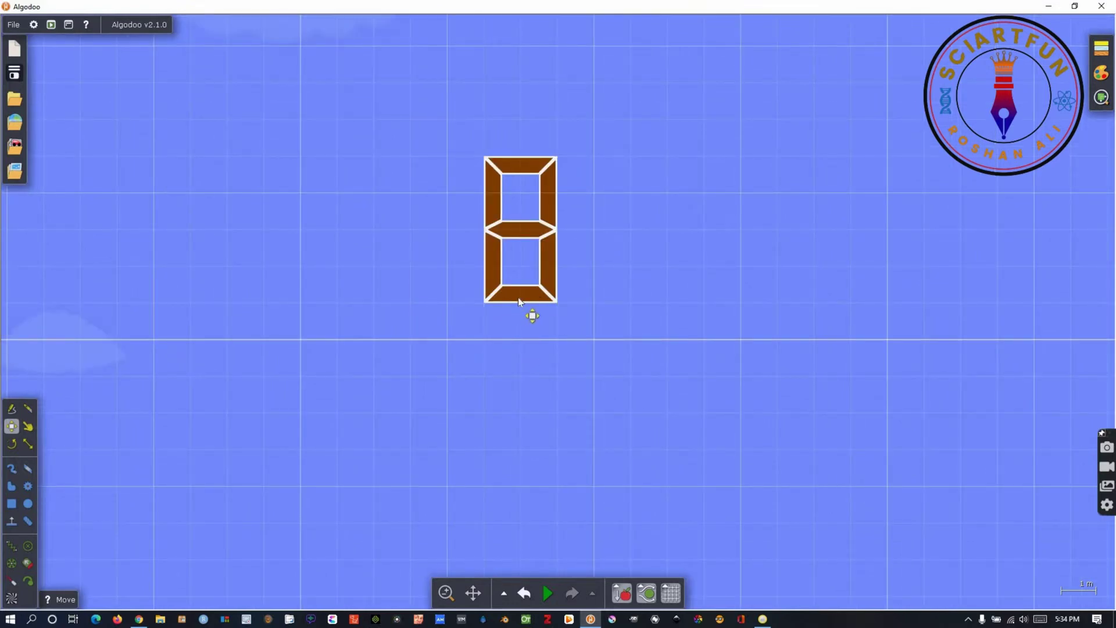
- Draw a row of three square boxes below the digit and copy it into three rows
left_click(14, 506)
left_click(466, 369)
left_click(449, 341)
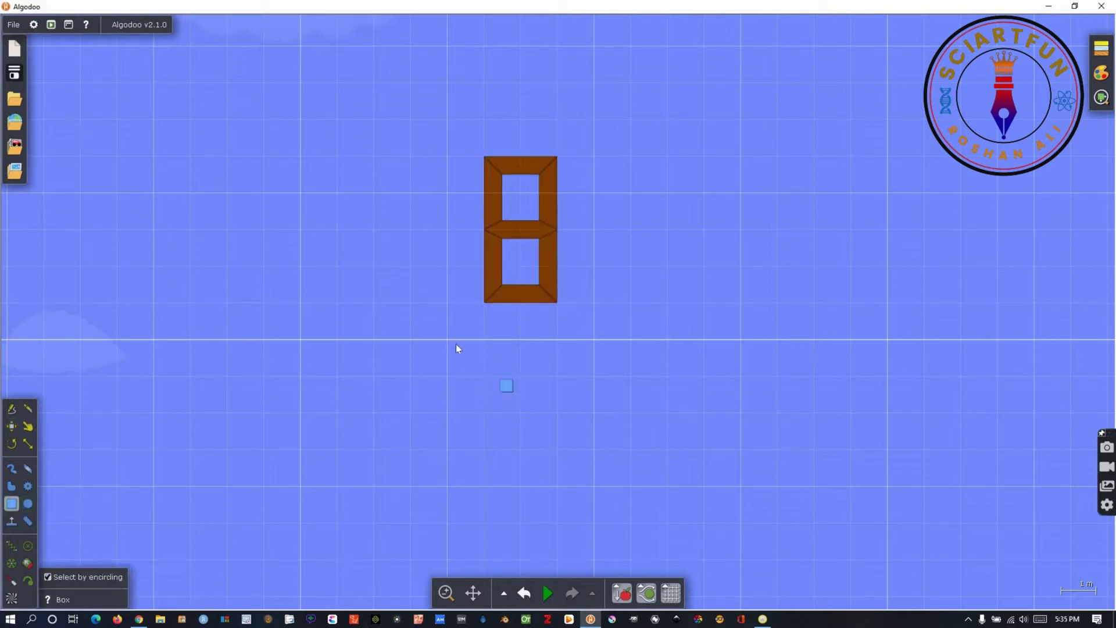
left_click_drag(466, 375, 483, 372)
left_click_drag(532, 368, 543, 375)
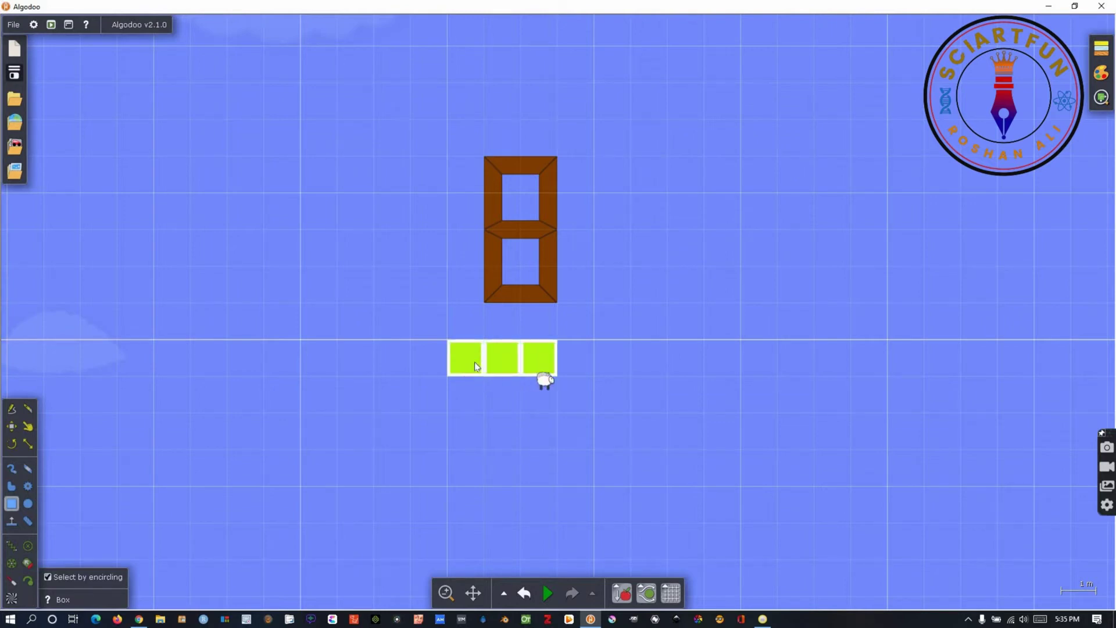
left_click_drag(465, 396, 464, 403)
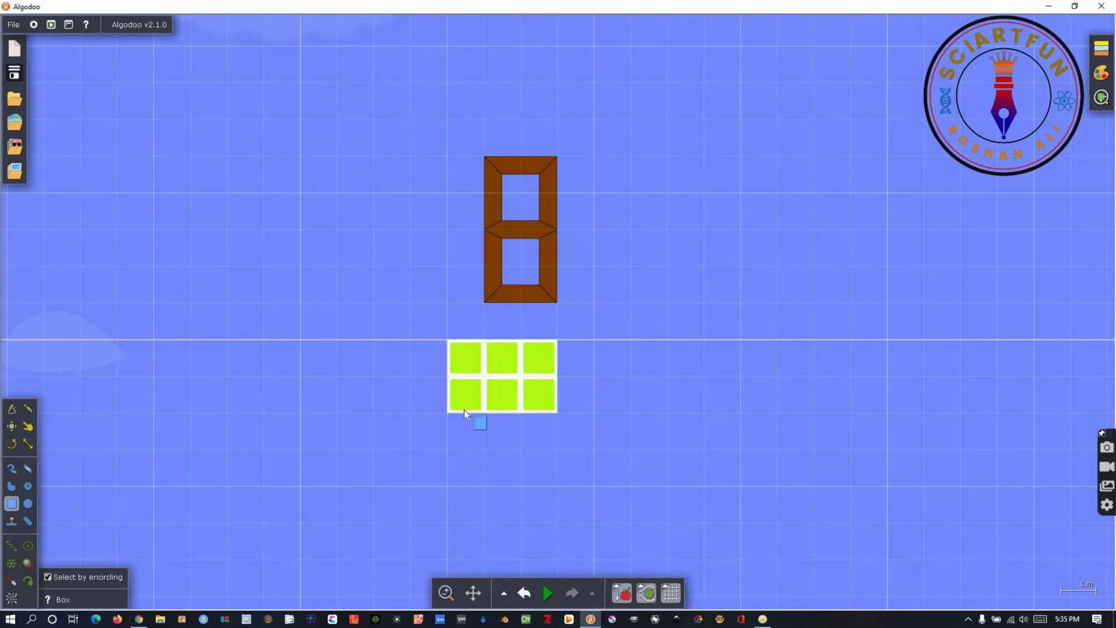
key("ctrl+v")
key("Escape")
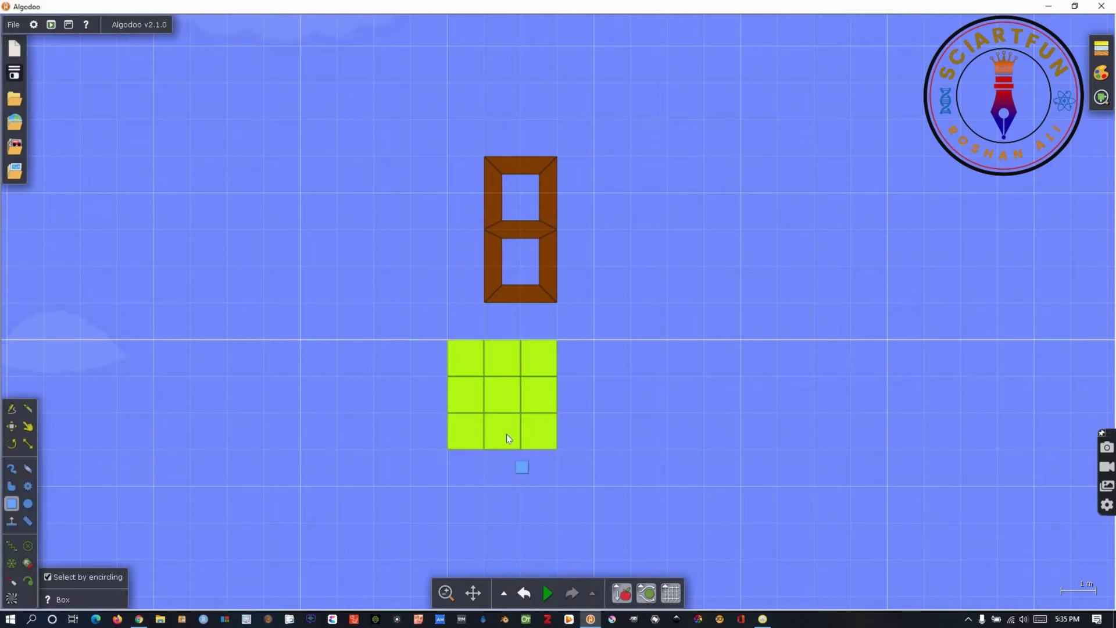
- Add a tenth box centred under the bottom row
left_click_drag(502, 459, 504, 469)
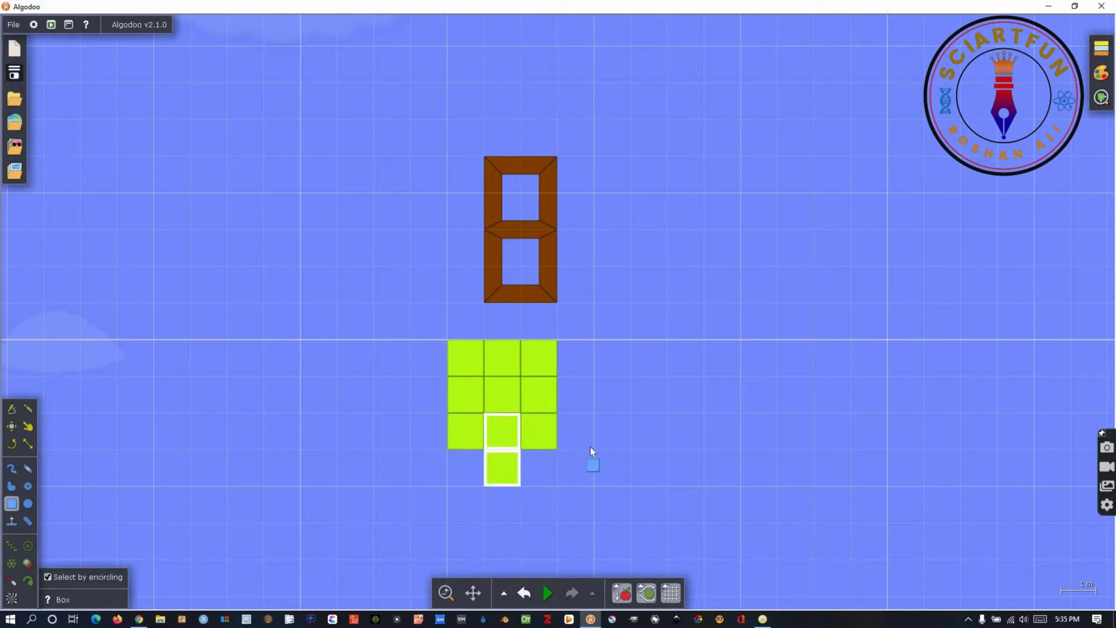
left_click(591, 445)
left_click(464, 356)
- Select all ten keypad boxes and colour them blue
left_click_drag(409, 340, 561, 488)
right_click(508, 423)
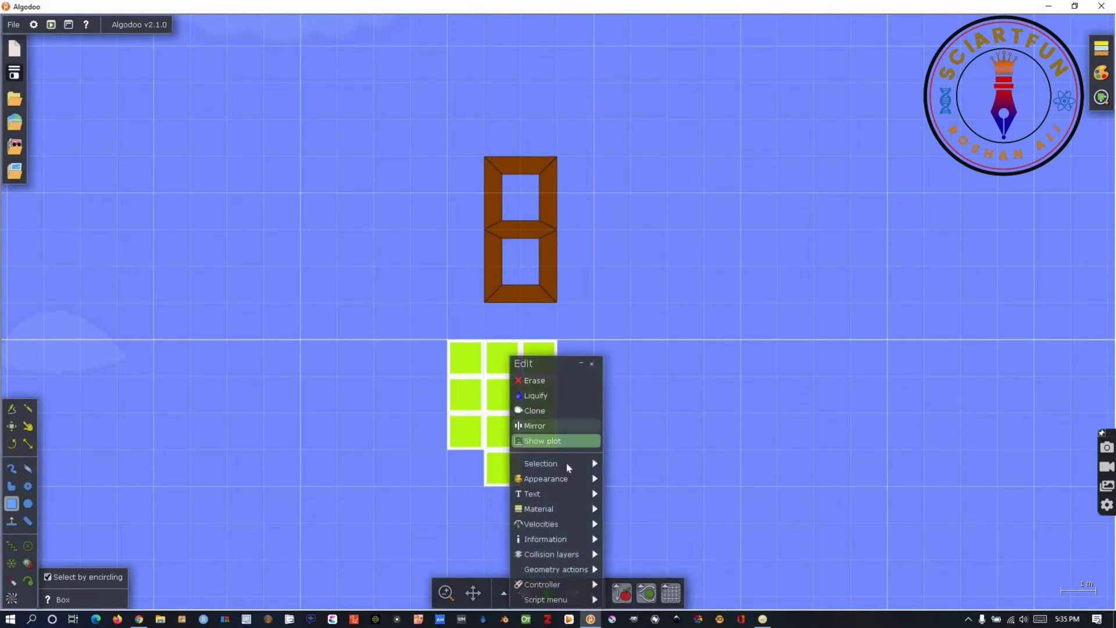
mouse_move(570, 480)
left_click(642, 332)
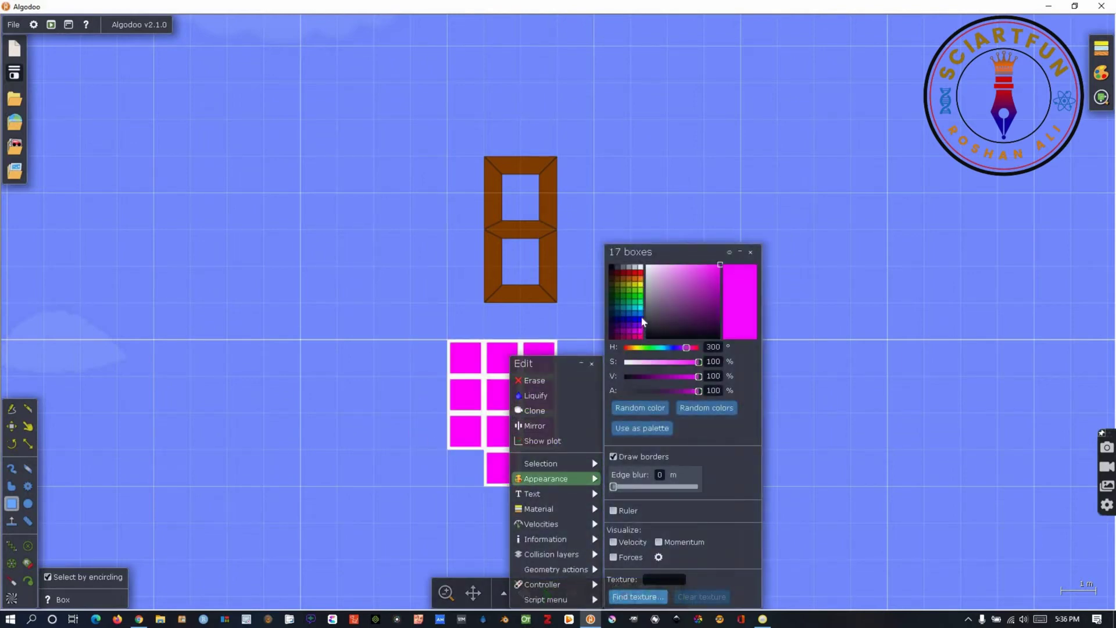
left_click(641, 319)
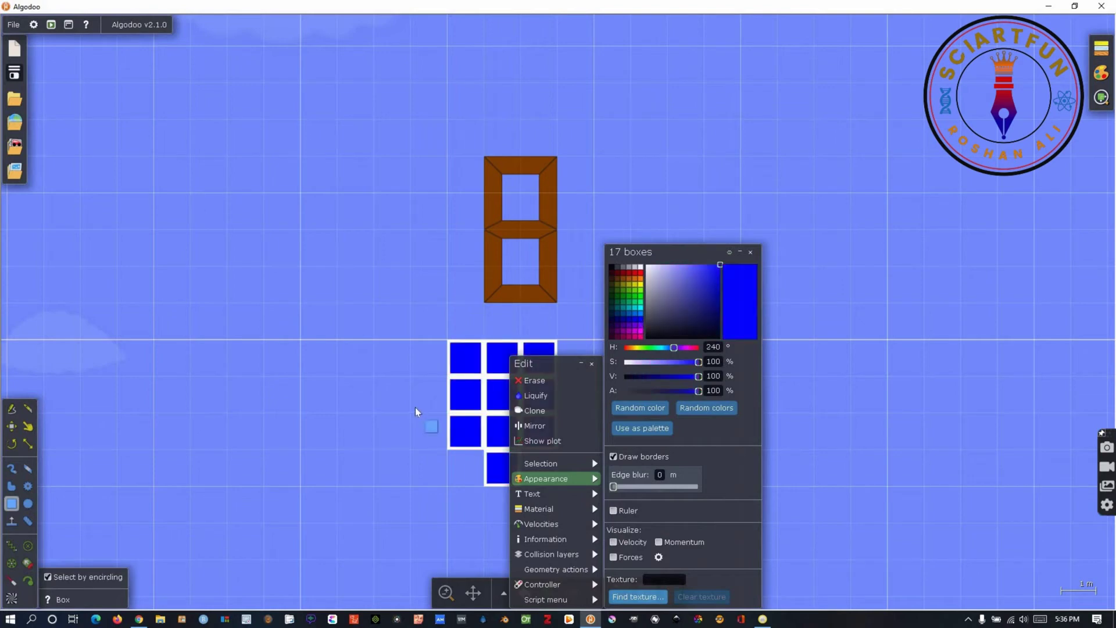
left_click(416, 415)
left_click(469, 356)
- Label the three top-row keypad boxes 1, 2 and 3
right_click(477, 367)
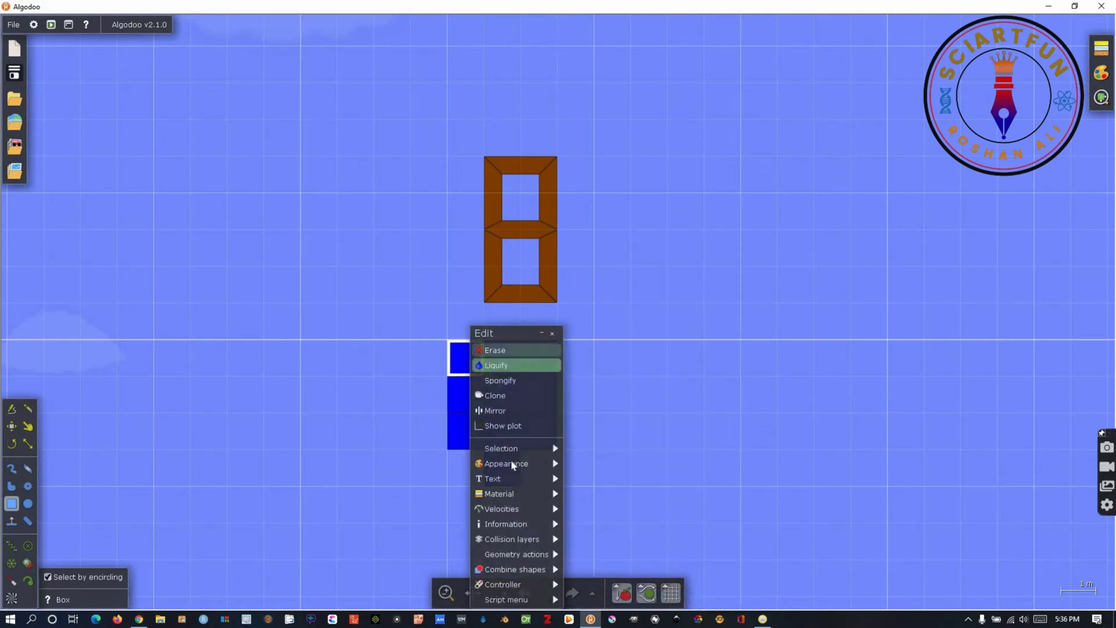
mouse_move(558, 476)
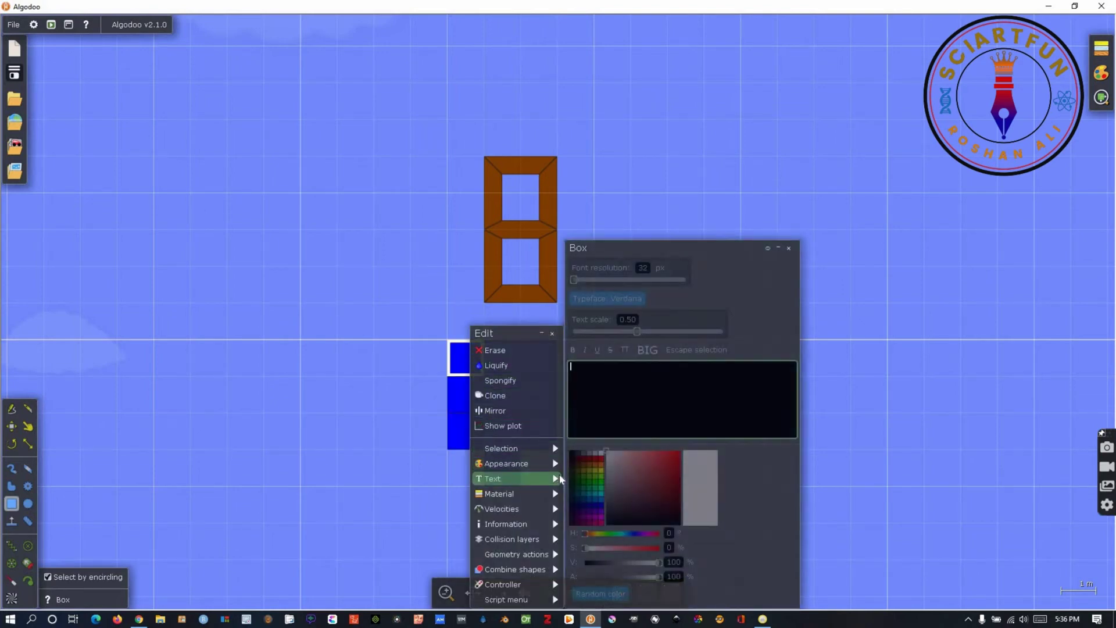
type("1")
left_click(411, 428)
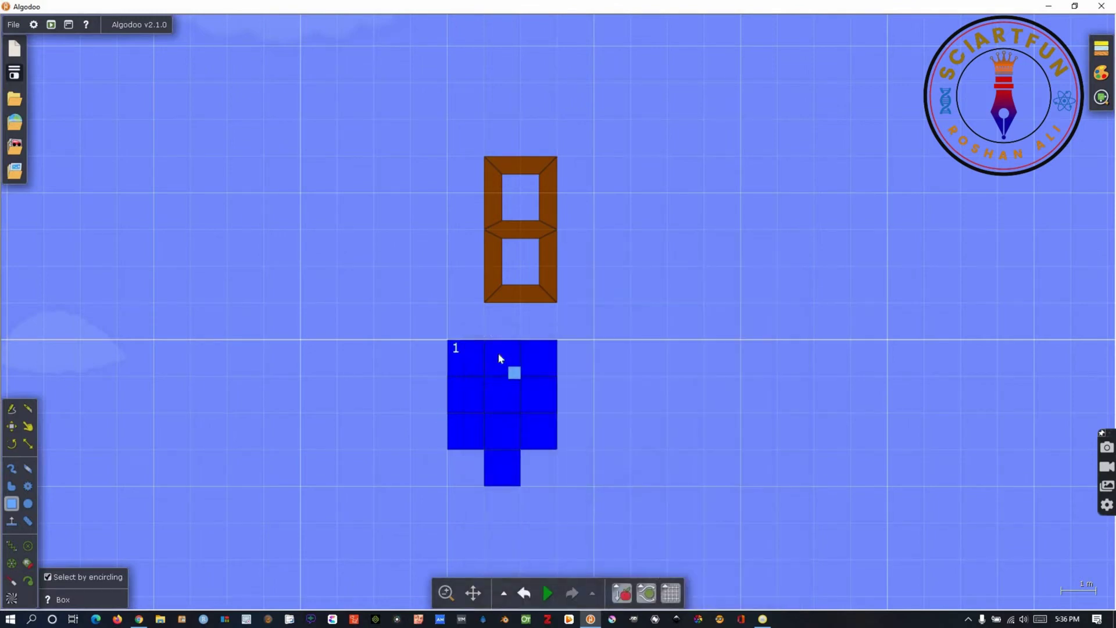
left_click(499, 358)
right_click(521, 471)
mouse_move(534, 480)
type("2")
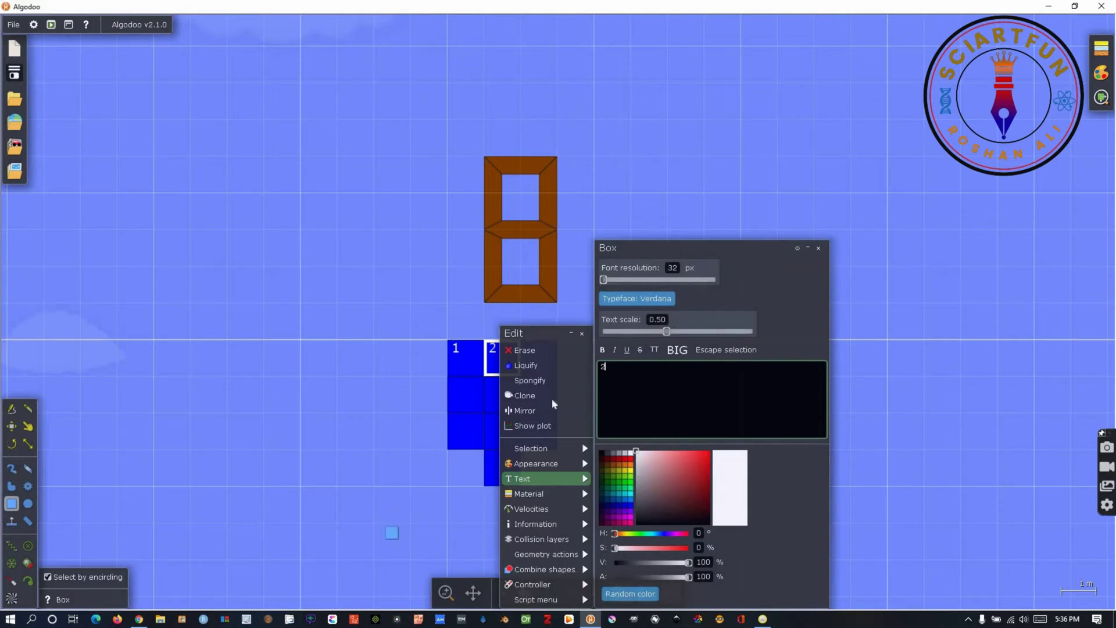
key("Escape")
left_click(546, 373)
right_click(547, 372)
mouse_move(559, 482)
type("3")
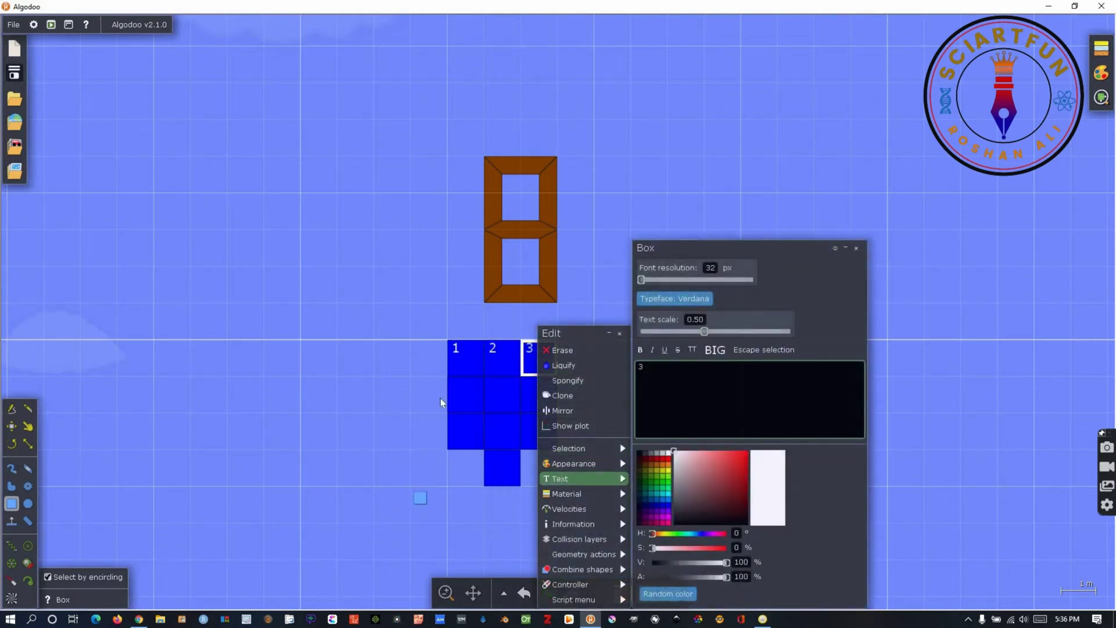
key("Escape")
- Label the middle-left box 4 and the bottom centre box 0
left_click(470, 395)
right_click(471, 395)
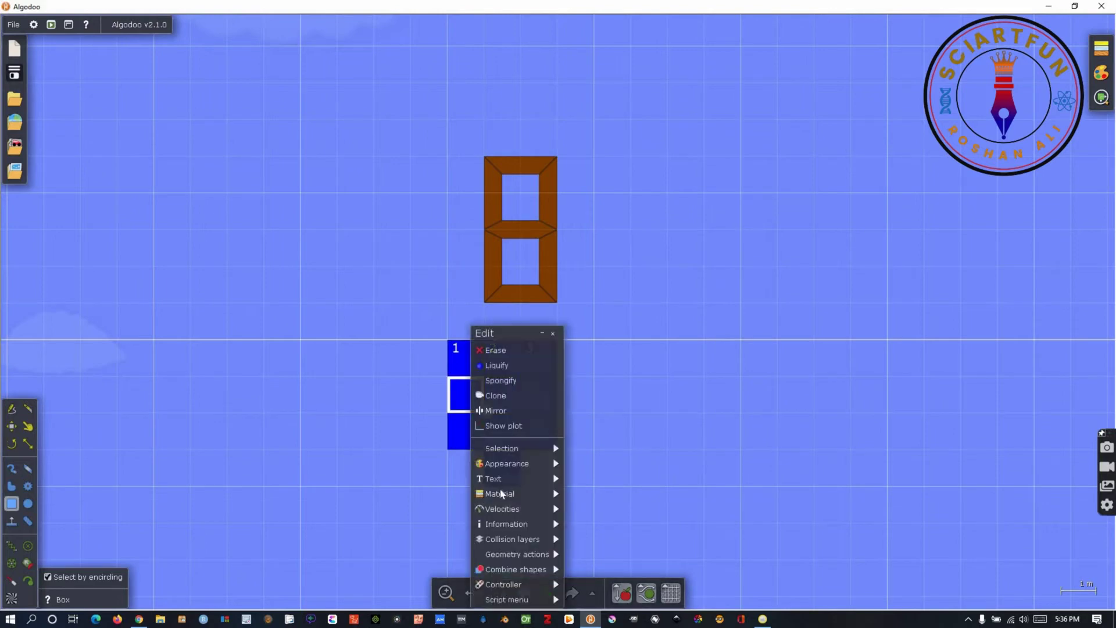
mouse_move(507, 481)
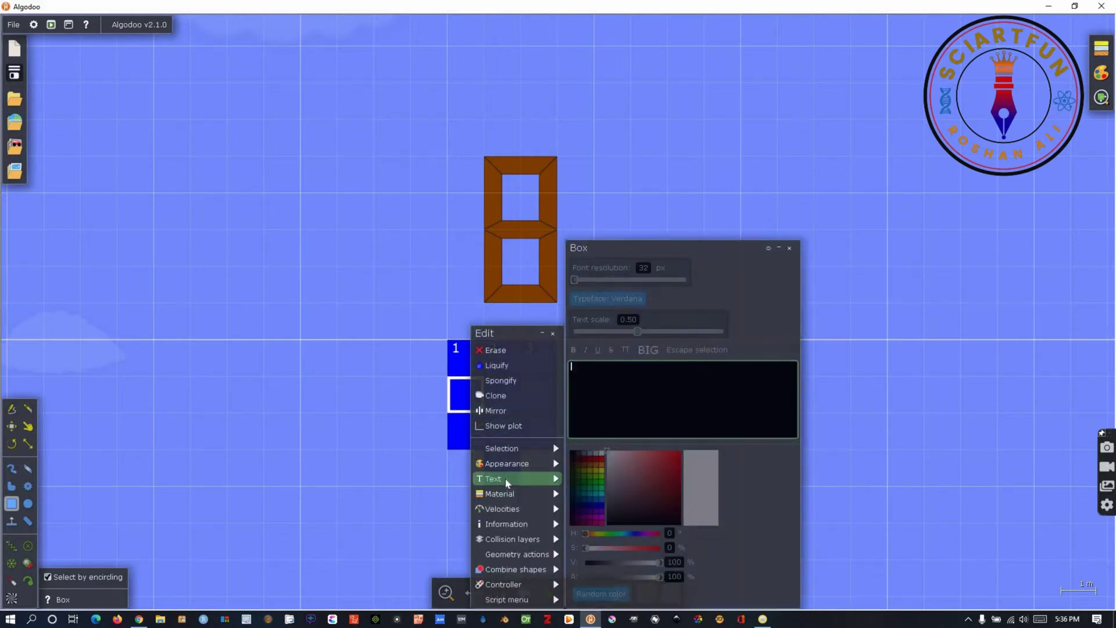
type("4")
right_click(501, 467)
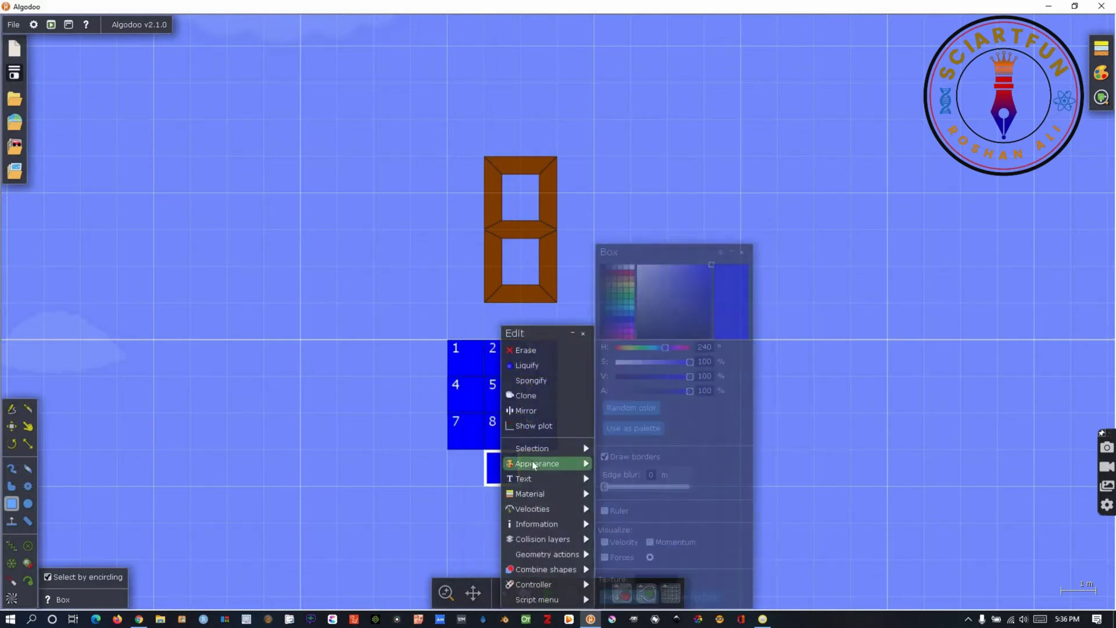
mouse_move(543, 483)
type("0")
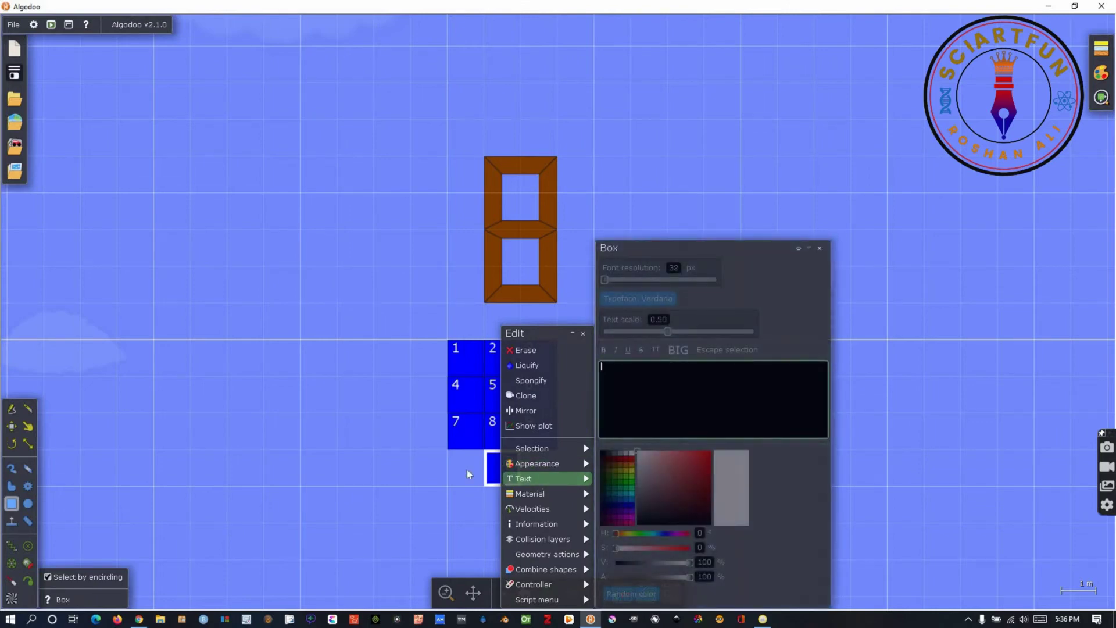
key("Escape")
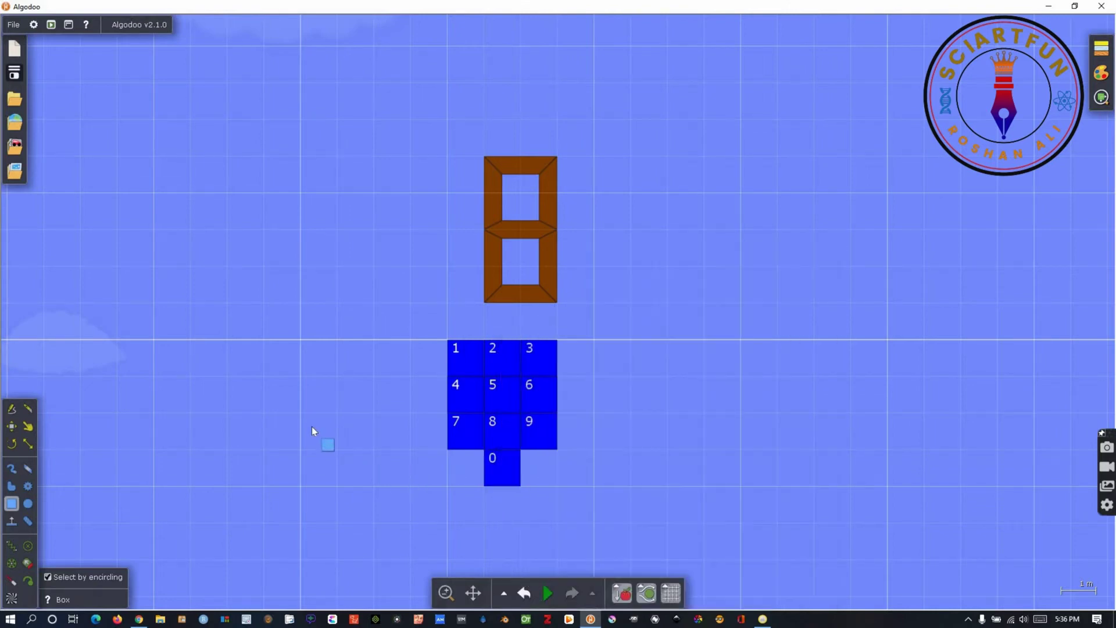
- Give all keypad labels text scale 0.75 and 128 px font resolution, then draw a 4 × 6 m box left of the 8
left_click_drag(411, 342, 553, 498)
right_click(510, 410)
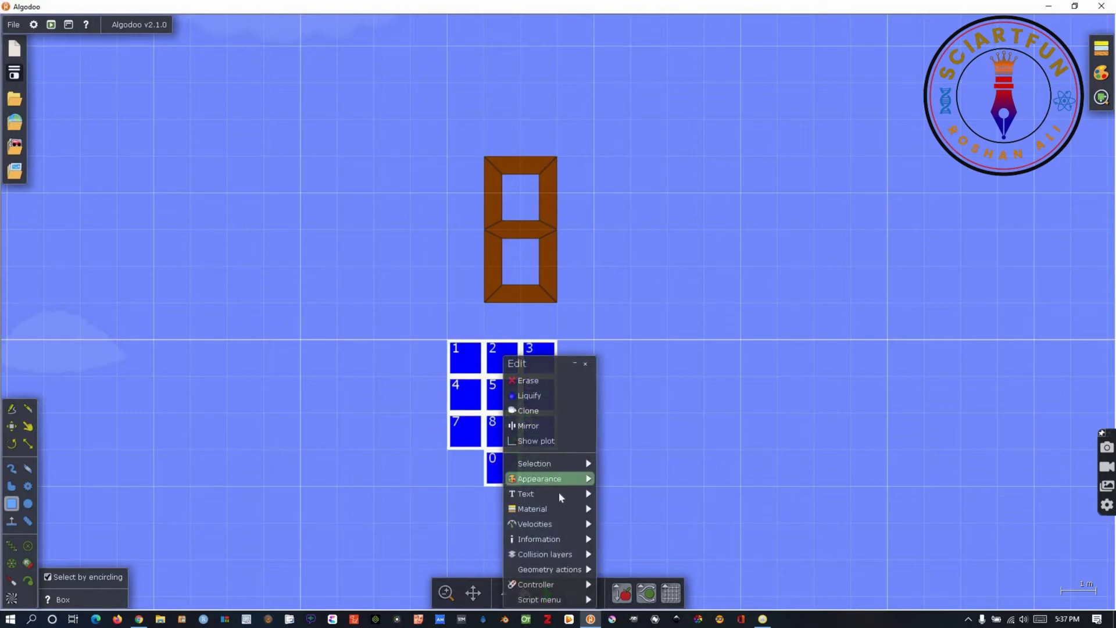
left_click(526, 493)
left_click_drag(677, 336, 677, 333)
left_click_drag(607, 282, 720, 281)
left_click(883, 318)
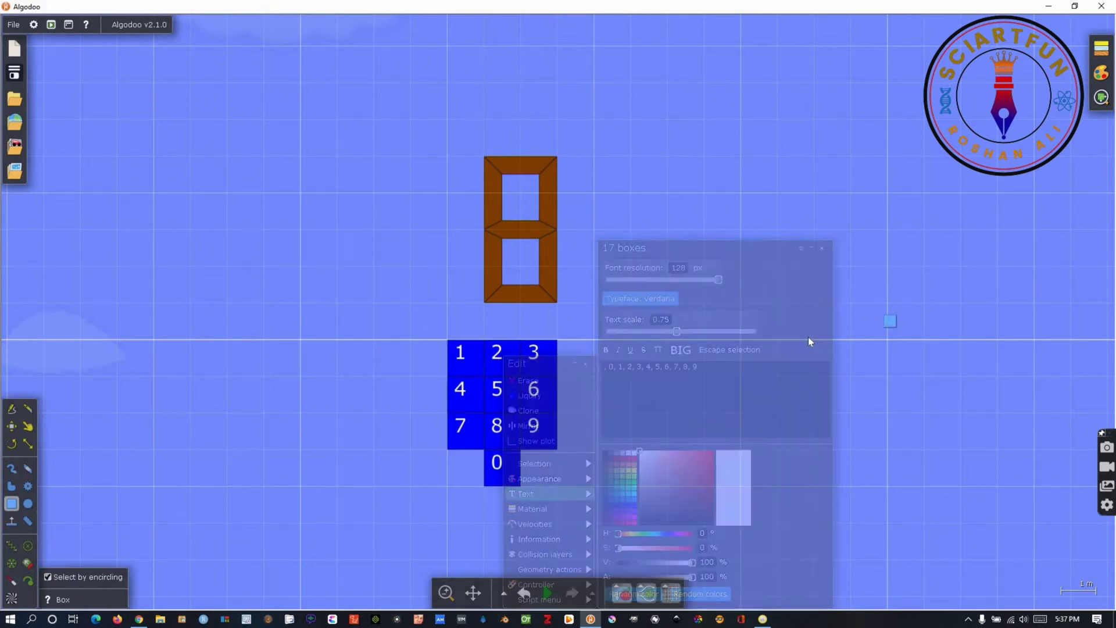
left_click_drag(301, 120, 446, 339)
- Widen the beige box across the brown 8 and send it behind the digit
left_click(27, 444)
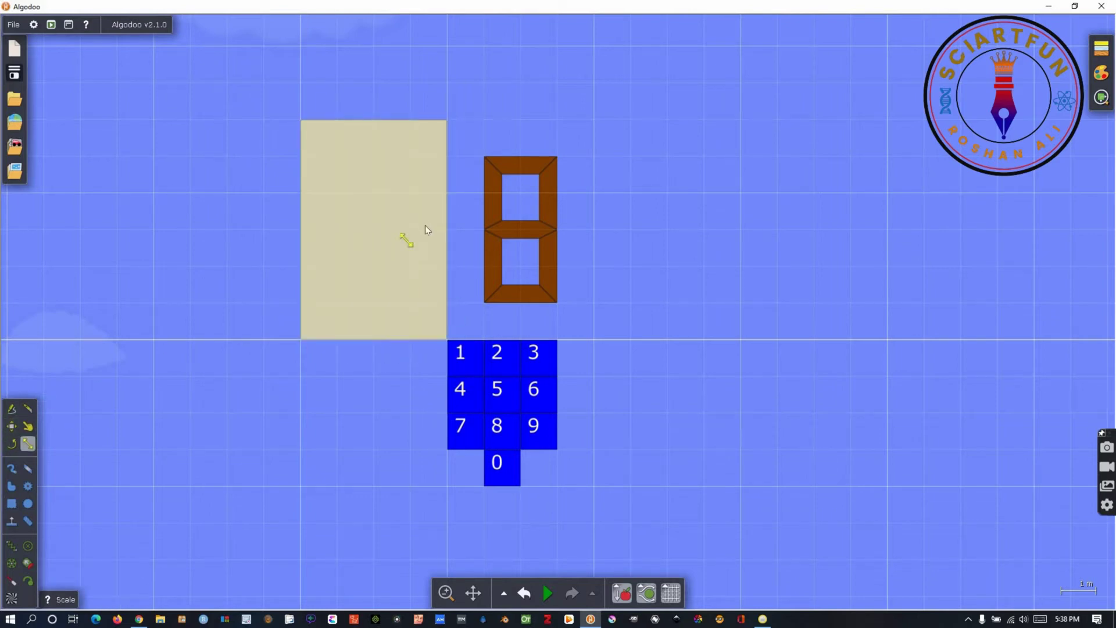
left_click(449, 221)
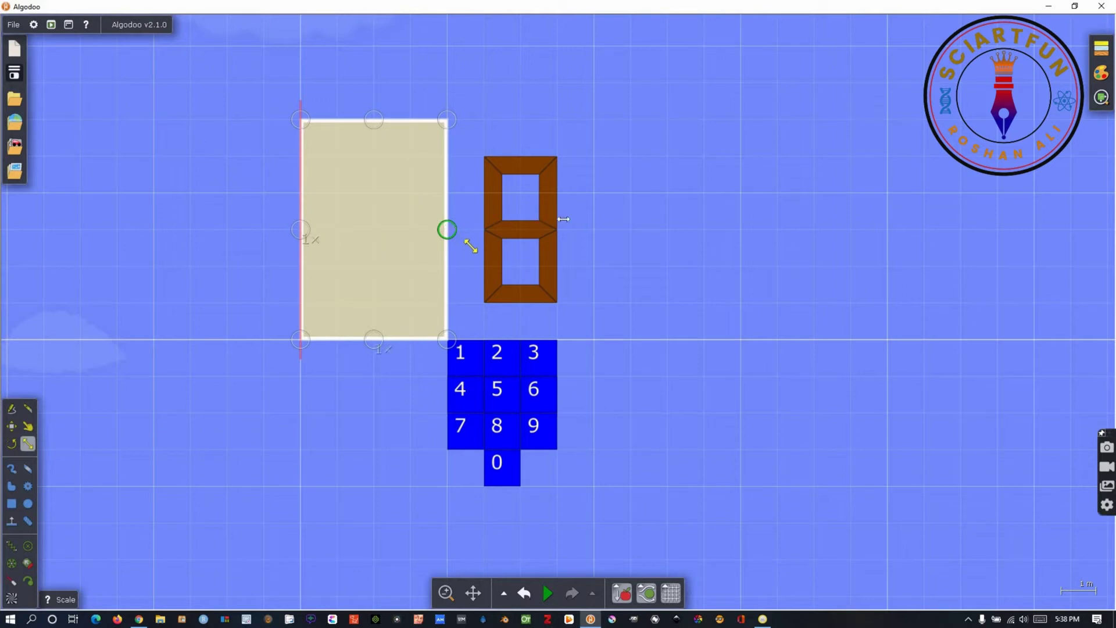
left_click_drag(448, 229, 741, 232)
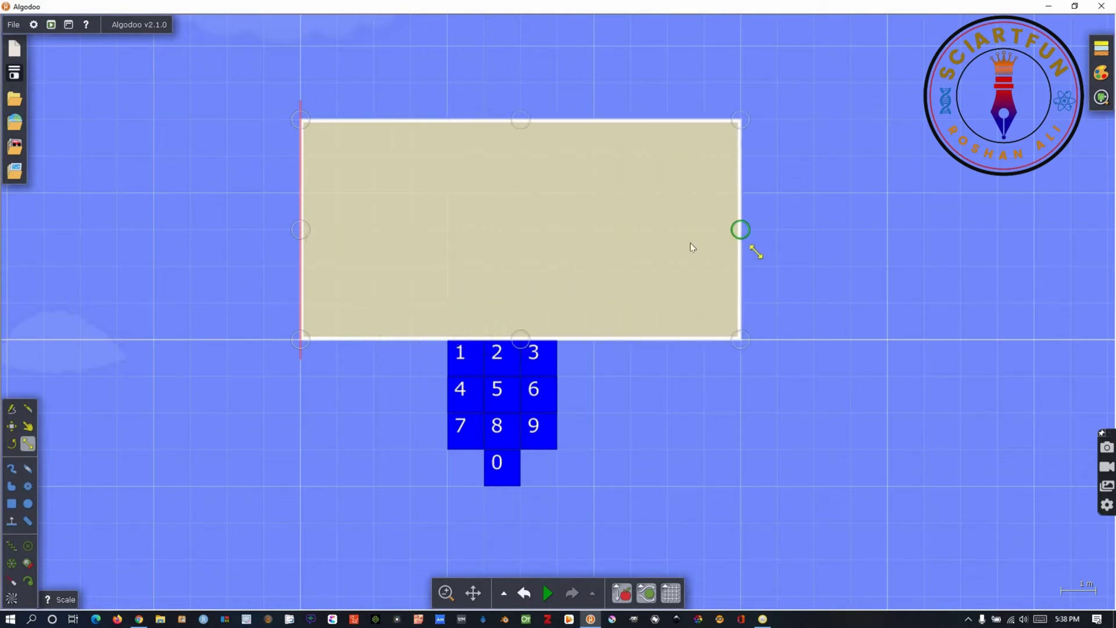
right_click(686, 246)
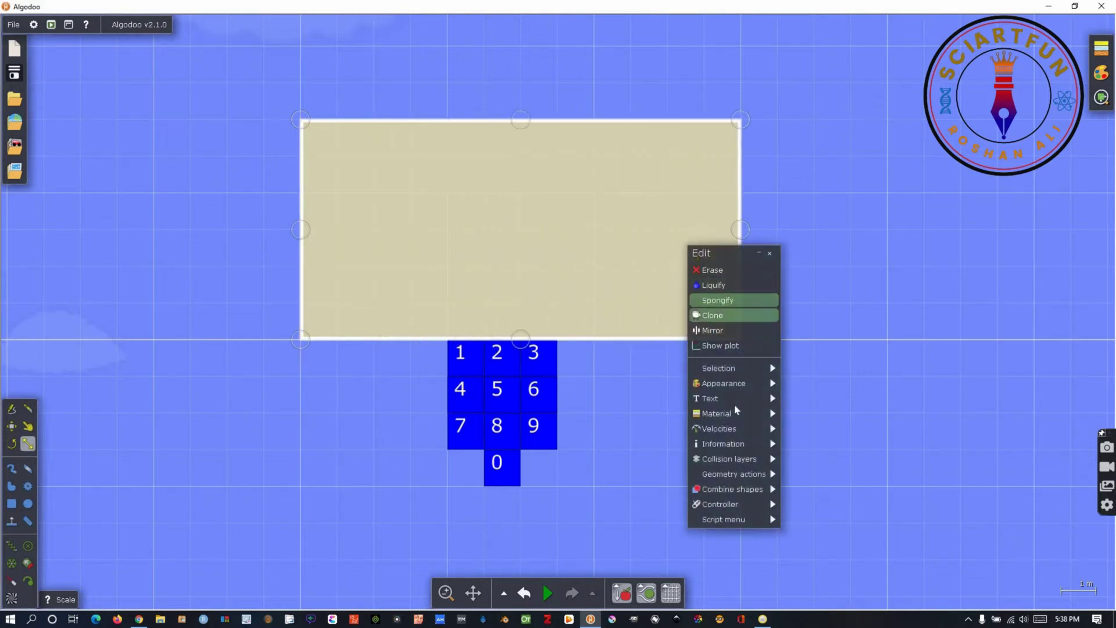
mouse_move(739, 369)
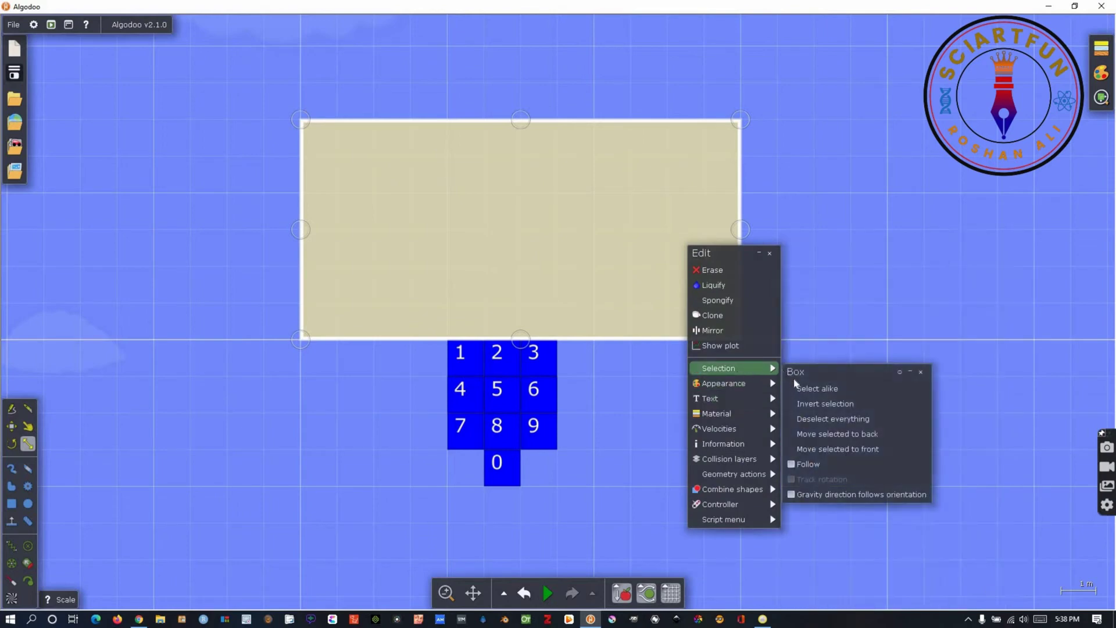
left_click(840, 435)
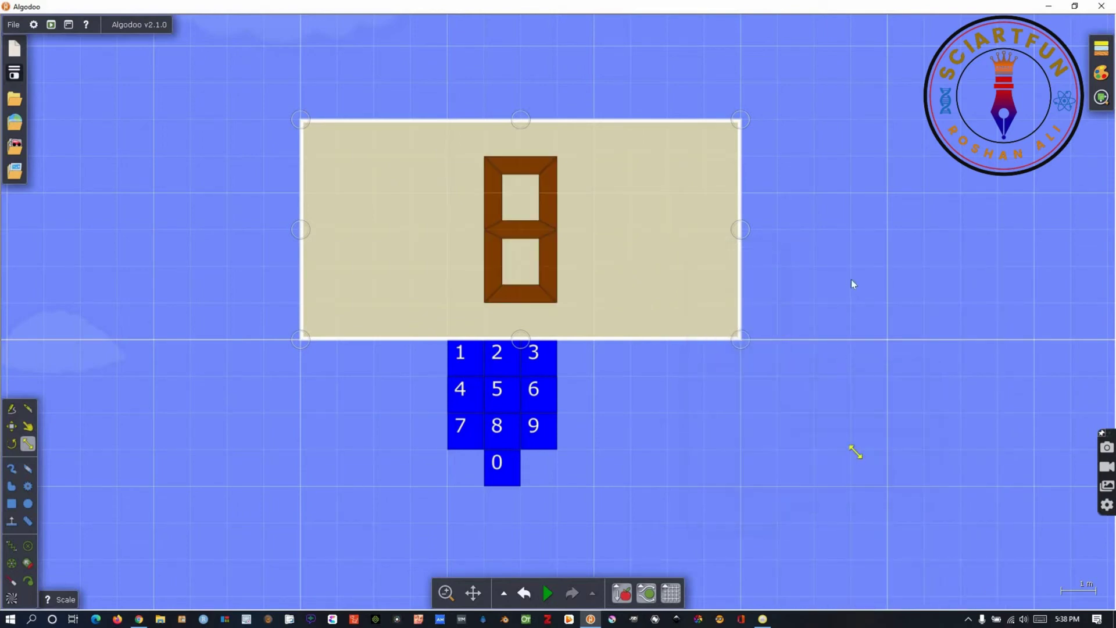
- Recolour the box grey with a random colour at low saturation, then select the 8's seven segments
right_click(680, 311)
mouse_move(727, 436)
left_click(811, 408)
left_click_drag(832, 362, 787, 364)
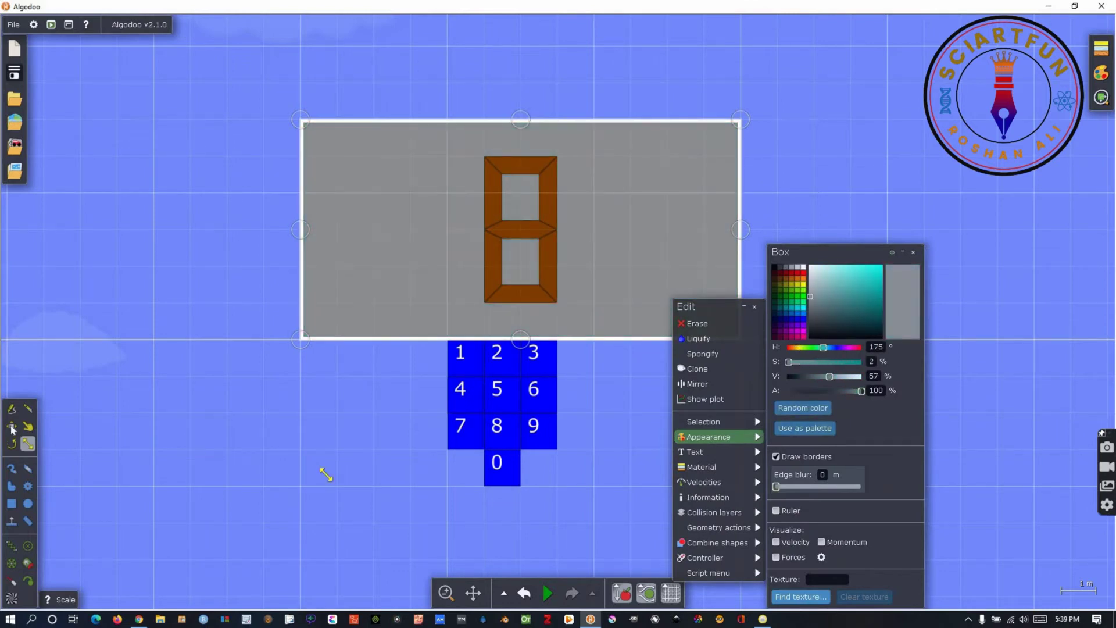
left_click(322, 469)
left_click(13, 427)
left_click_drag(447, 82, 581, 326)
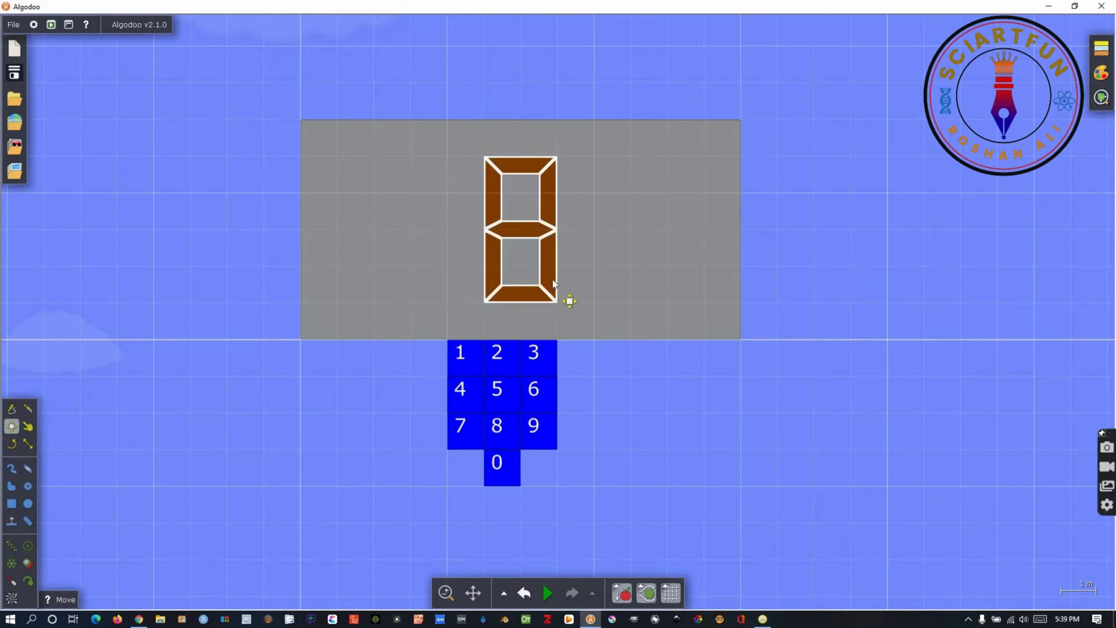
- Colour the seven selected segments a darker red from the Appearance palette
right_click(553, 283)
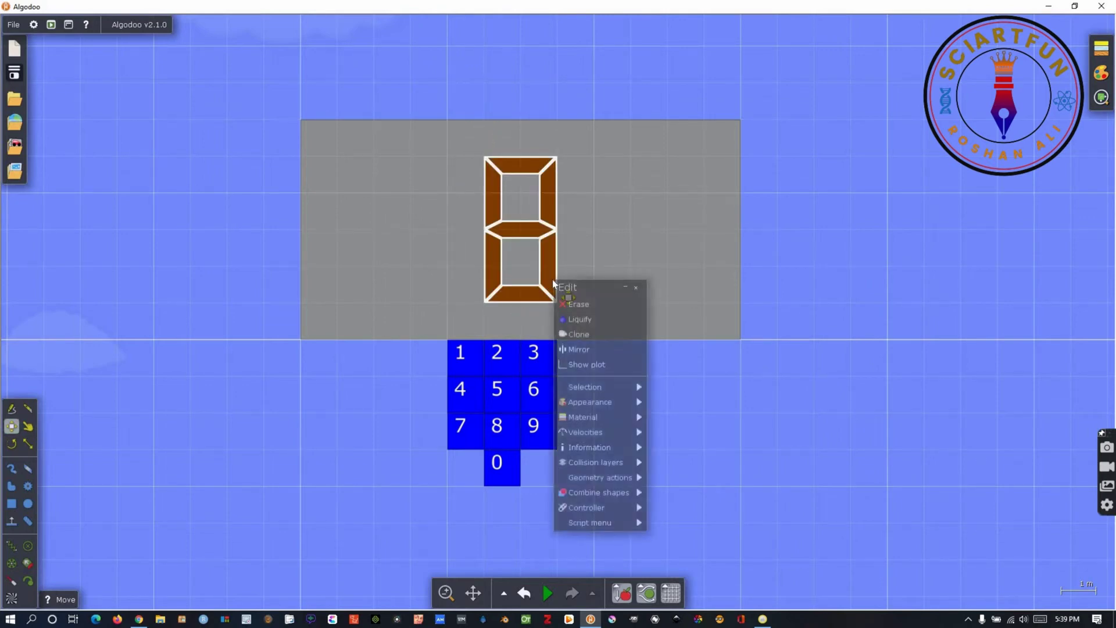
left_click(598, 388)
left_click(601, 408)
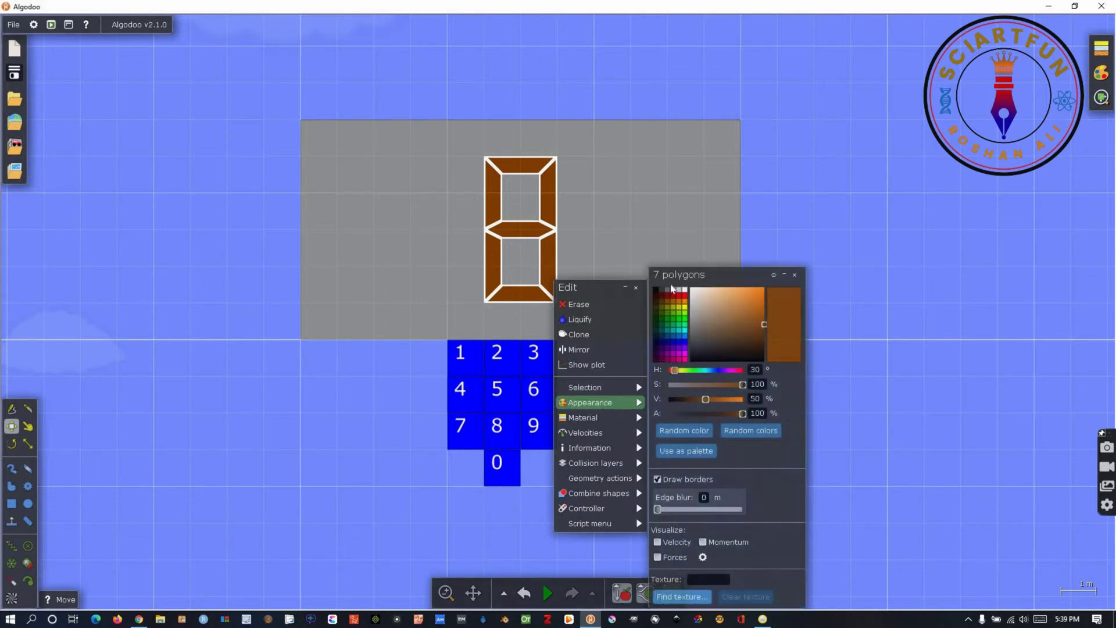
left_click(678, 296)
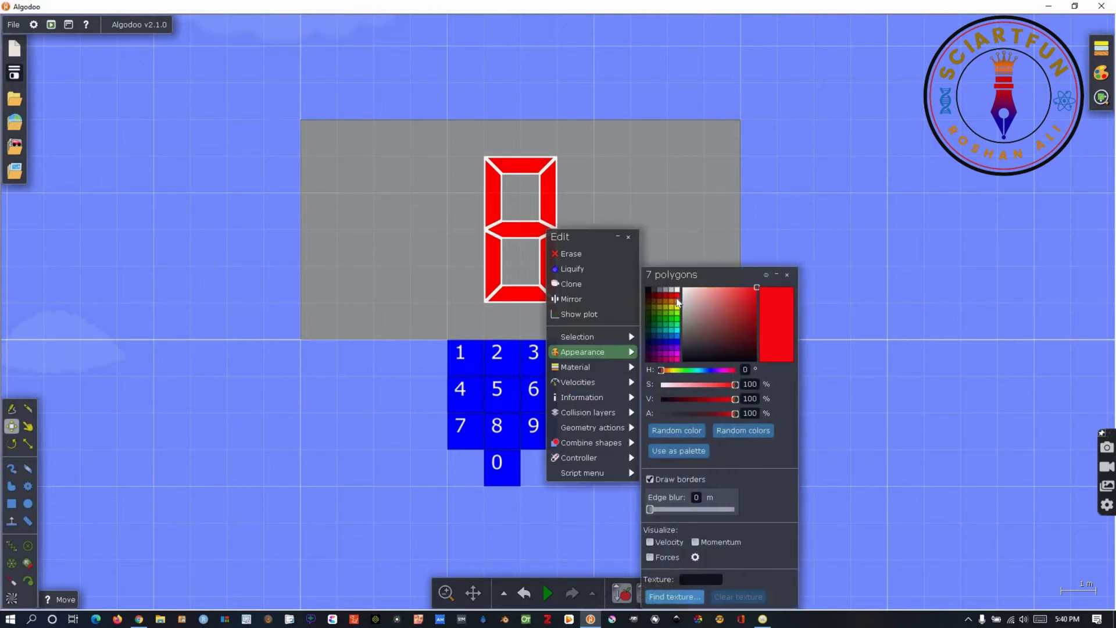
left_click(677, 300)
left_click(794, 180)
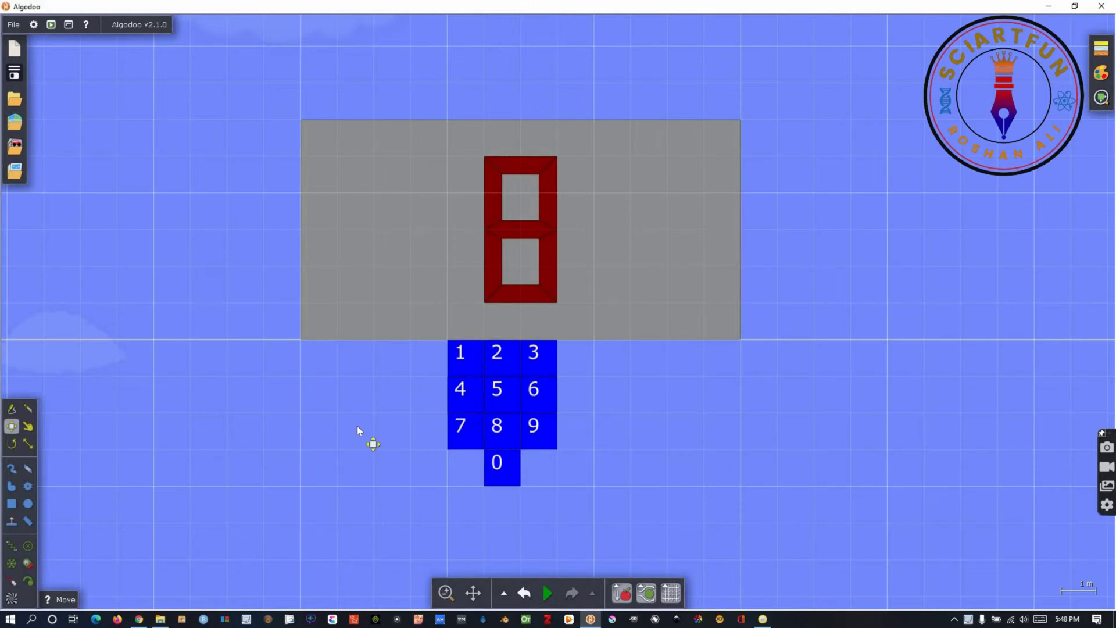
- In the console, define scene.my.col1 and scene.my.col2 as [1,1,1,1]
key("grave")
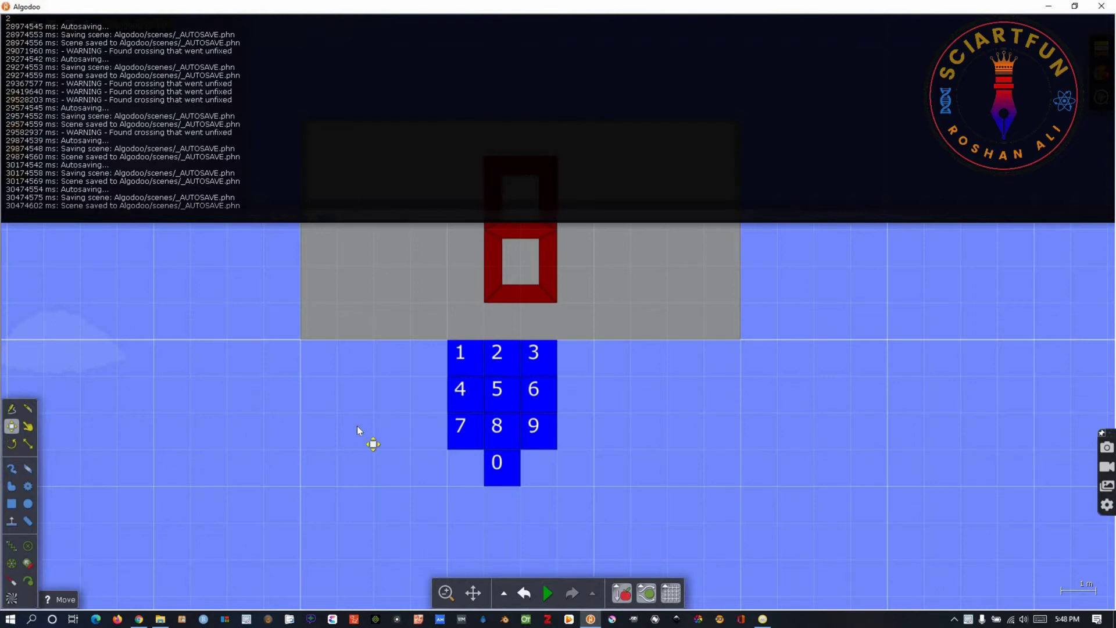
type("s")
type("cene.my.col1=")
type("[1]")
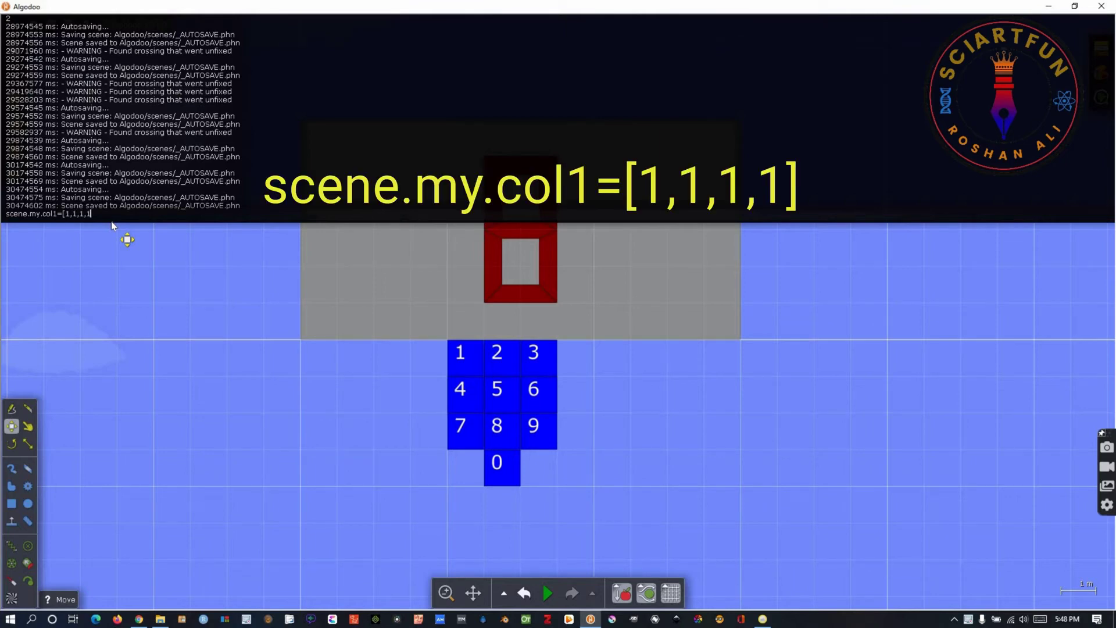
key("Return")
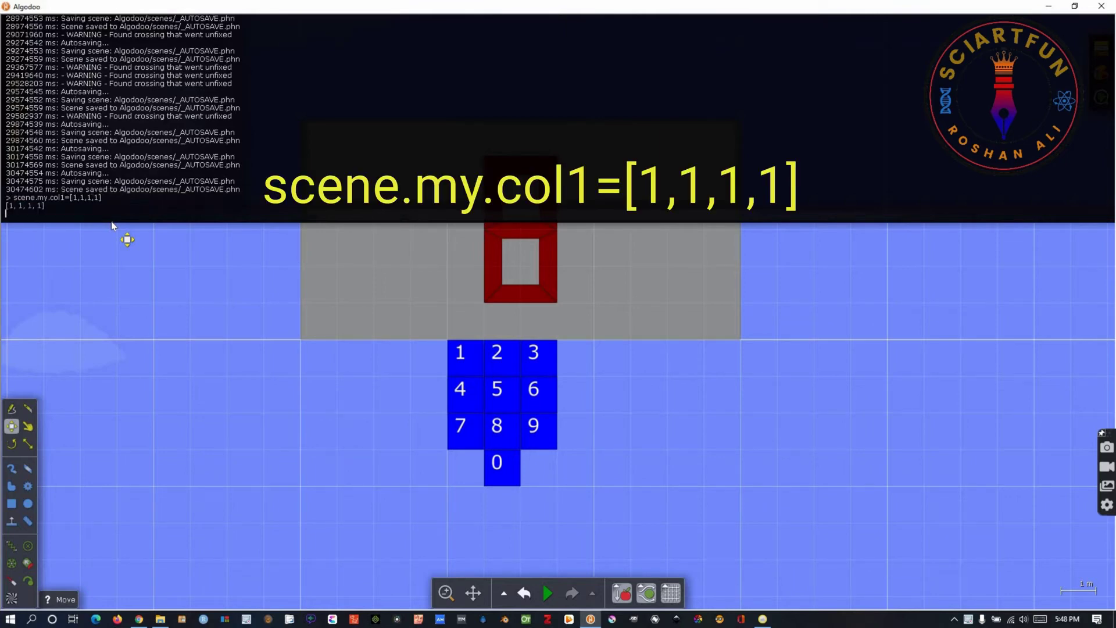
left_click_drag(12, 198, 110, 204)
key("ctrl+v")
key("Left")
key("Left")
key("Left")
key("Left")
key("Left")
key("Left")
key("Left")
key("Left")
key("Left")
key("Left")
key("BackSpace")
type("2")
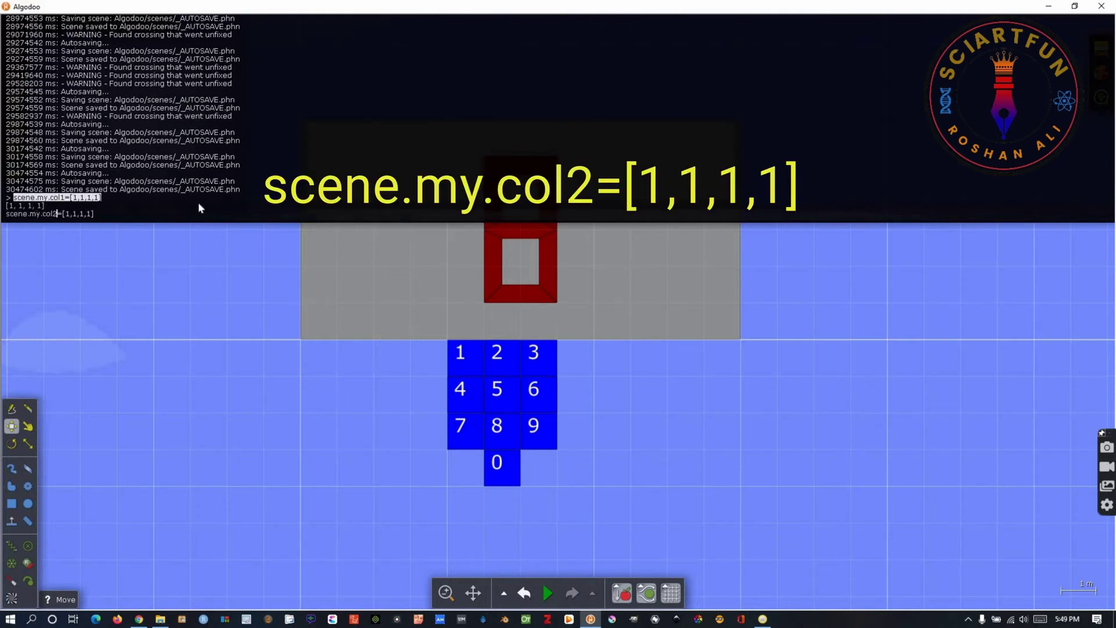
key("Return")
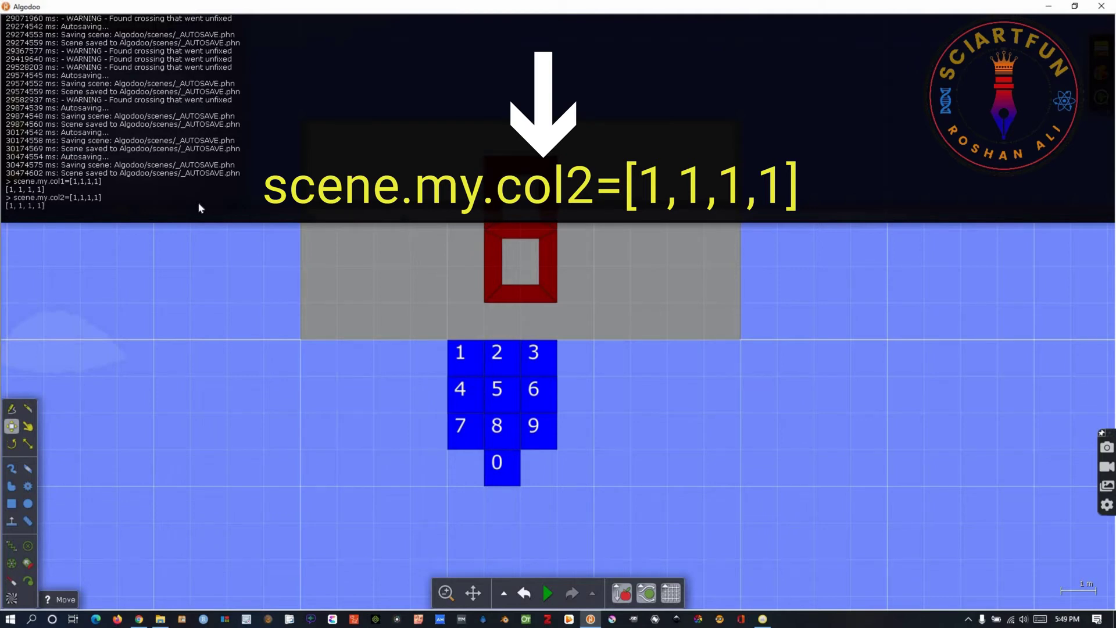
- Define scene.my.col3 and scene.my.col4 by reusing the previous command
key("Up")
key("Left")
key("Left")
key("Left")
key("Left")
key("Left")
key("Left")
key("Left")
key("Left")
key("Left")
key("Left")
key("BackSpace")
type("3")
key("Return")
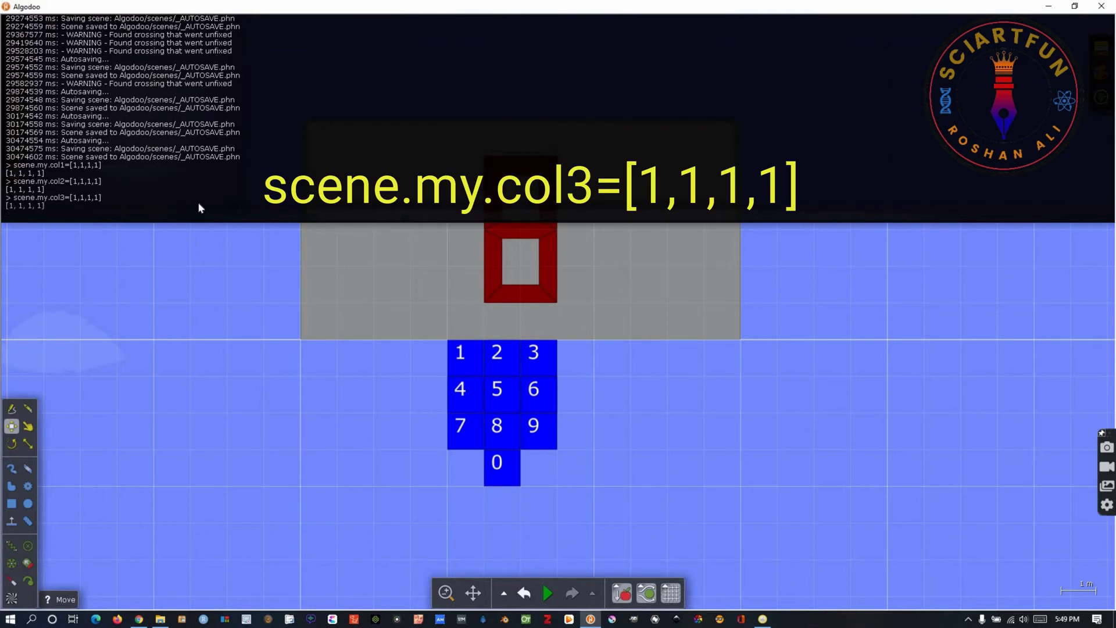
key("Up")
key("Left")
key("Left")
key("Left")
key("Left")
key("Left")
key("Left")
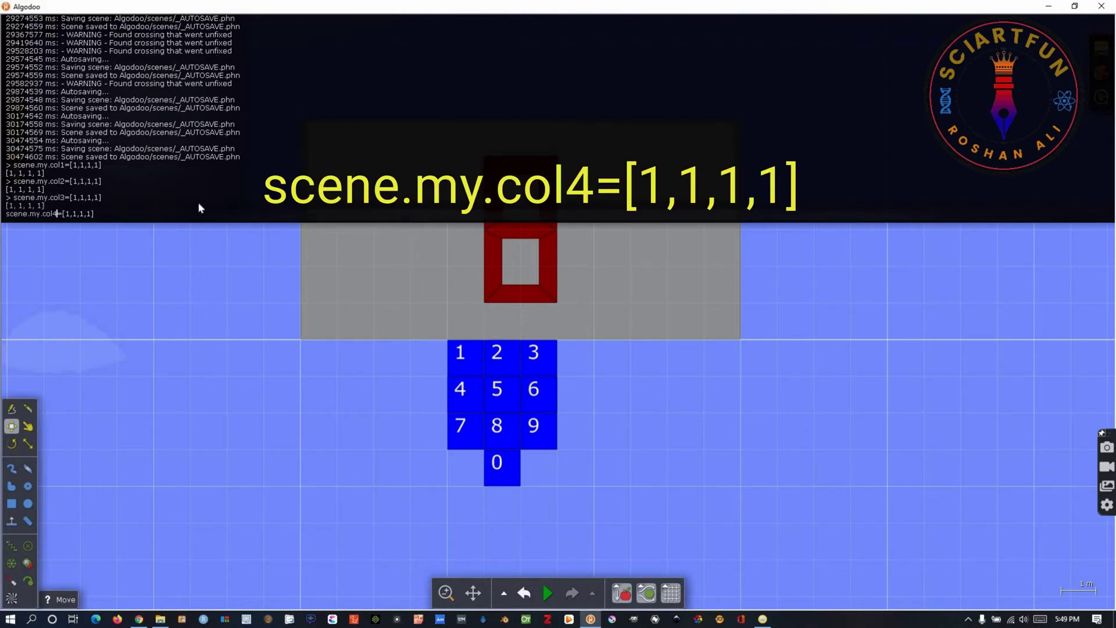
key("Return")
- Define scene.my.col5, col6 and col7 the same way
key("Up")
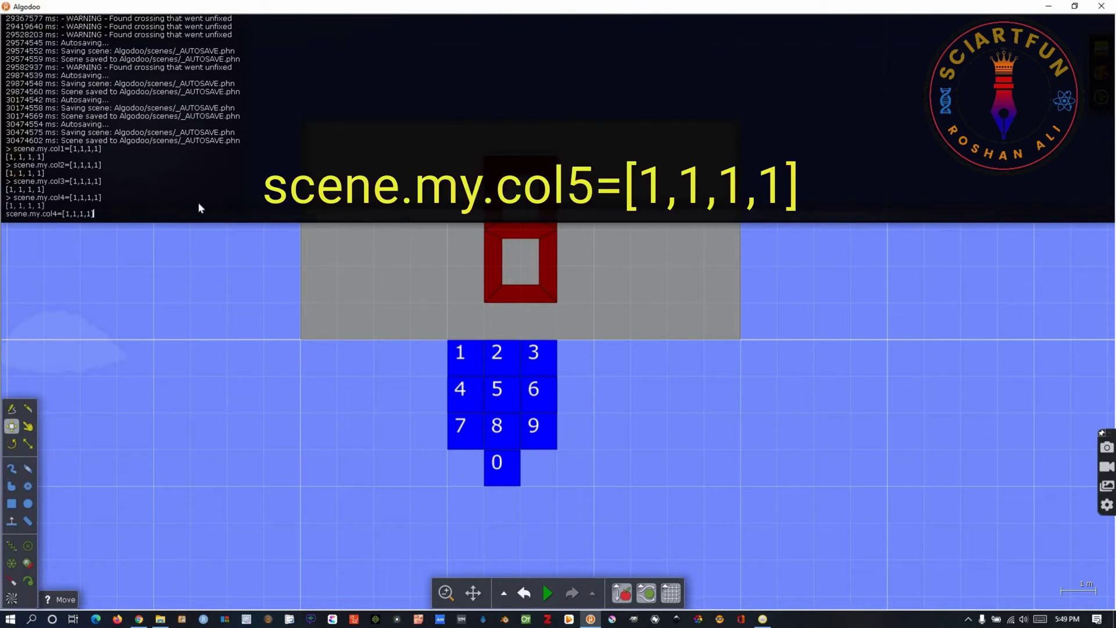
key("BackSpace")
type("5")
key("Return")
key("Up")
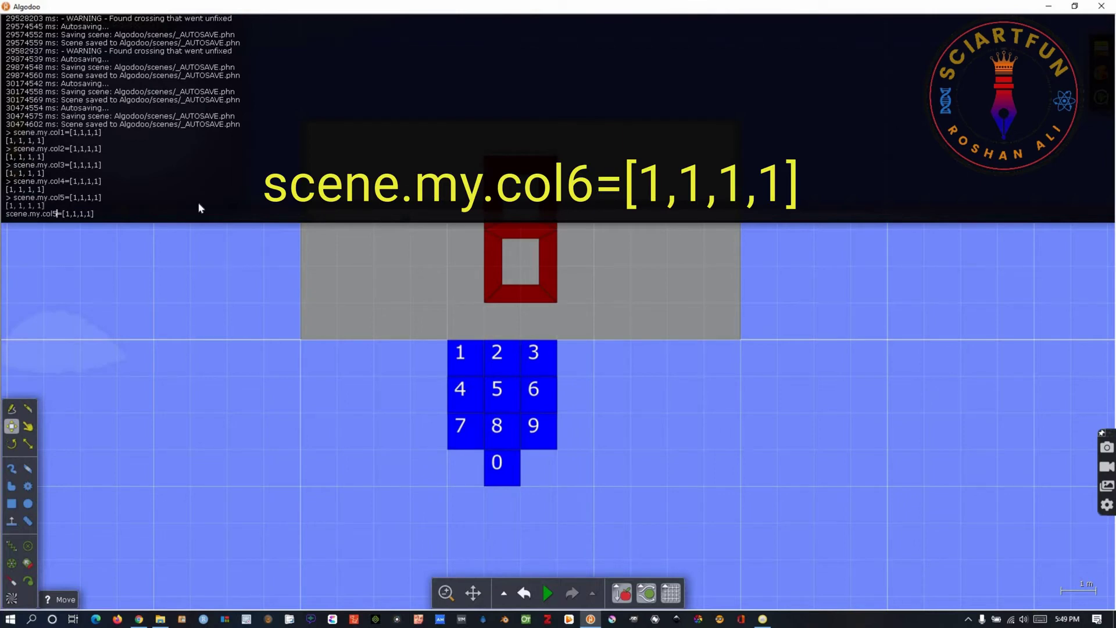
type("6")
key("Return")
key("Up")
key("Left")
key("Left")
key("Left")
key("Left")
key("Left")
key("Left")
key("Left")
key("Left")
key("Left")
key("Left")
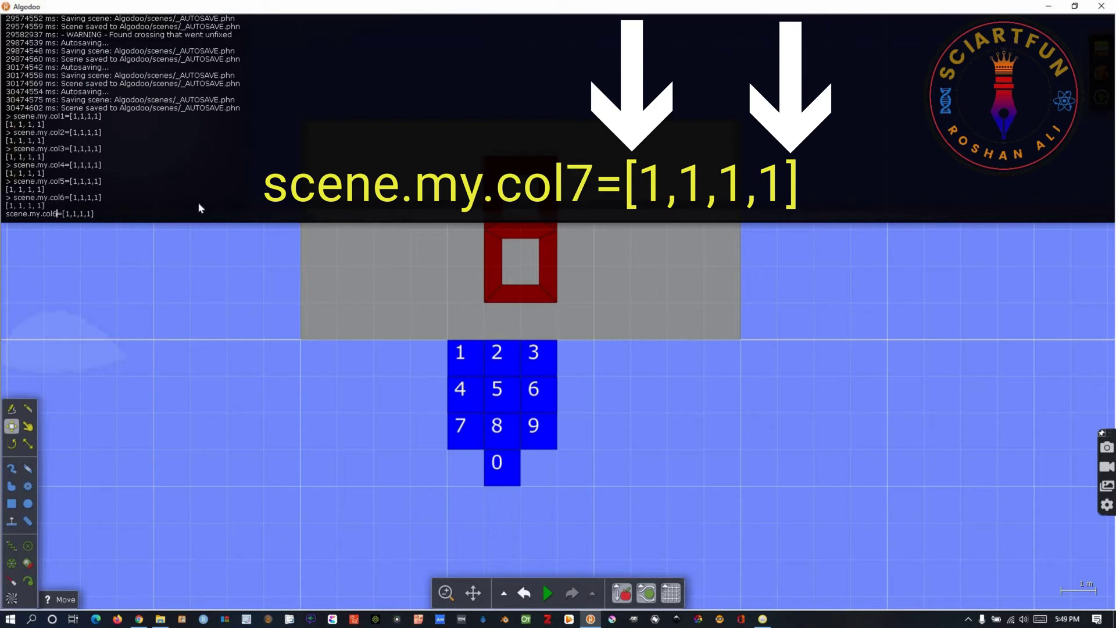
type("7")
key("Return")
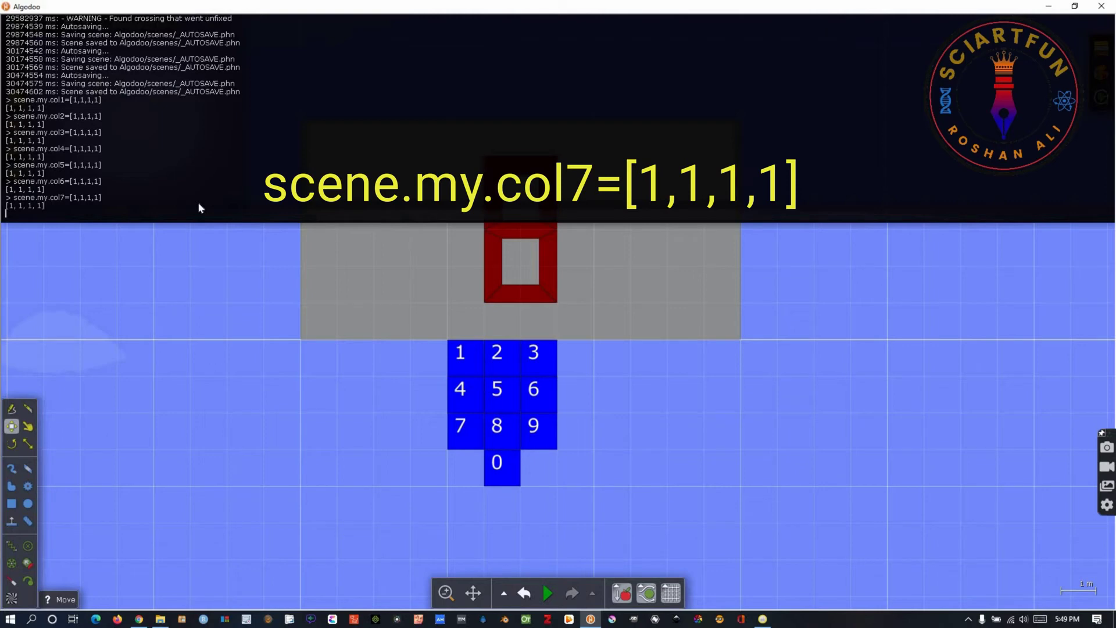
- Give the top segment the update script (e)=>{color=scene.my.col1}, turning it white
scroll(686, 349, "down", 4)
scroll(666, 262, "up", 3)
right_click(587, 310)
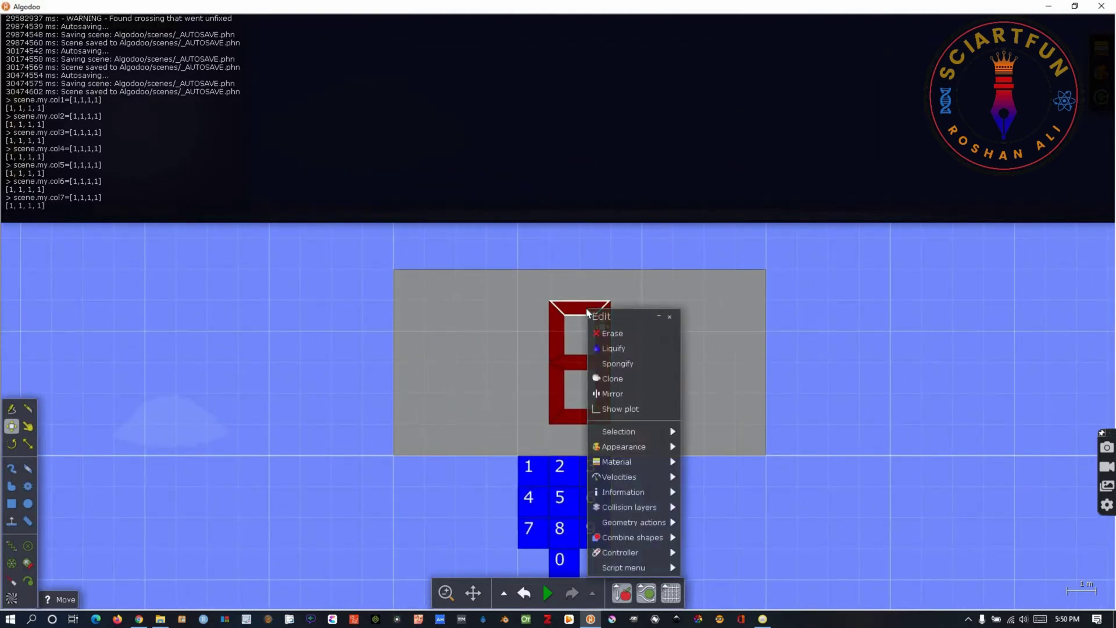
left_click(642, 567)
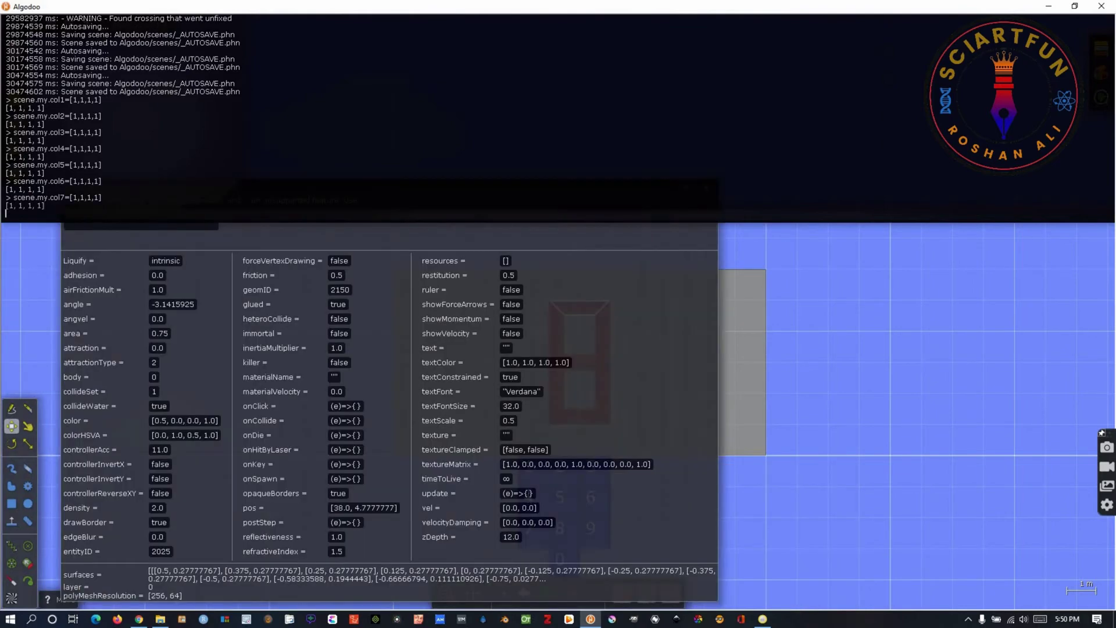
left_click(527, 493)
type("color")
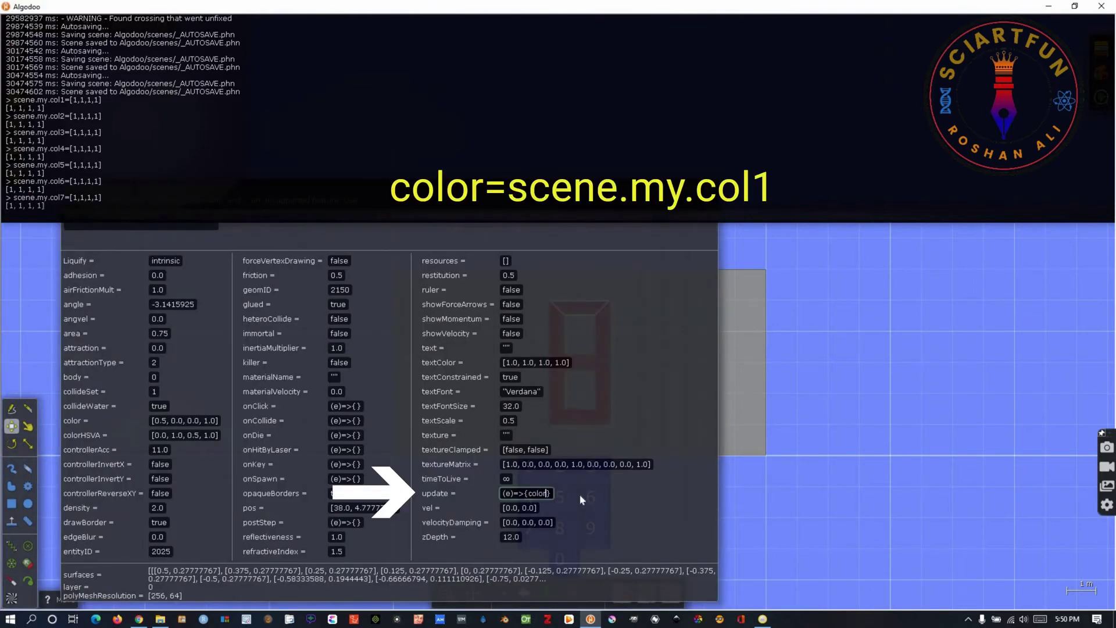
type("=scene")
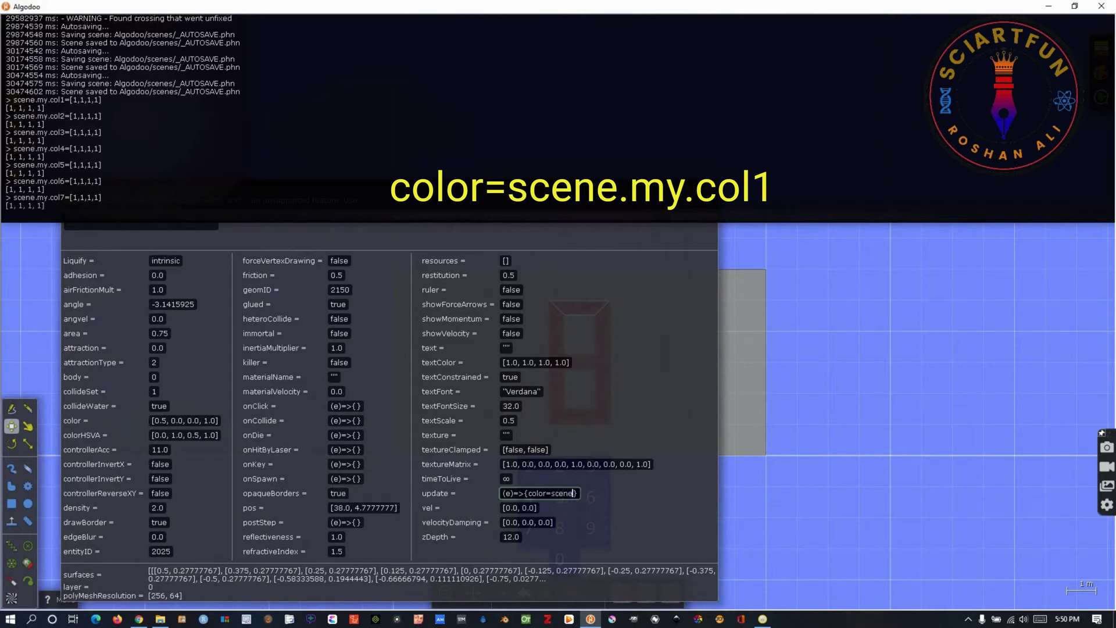
type(".my")
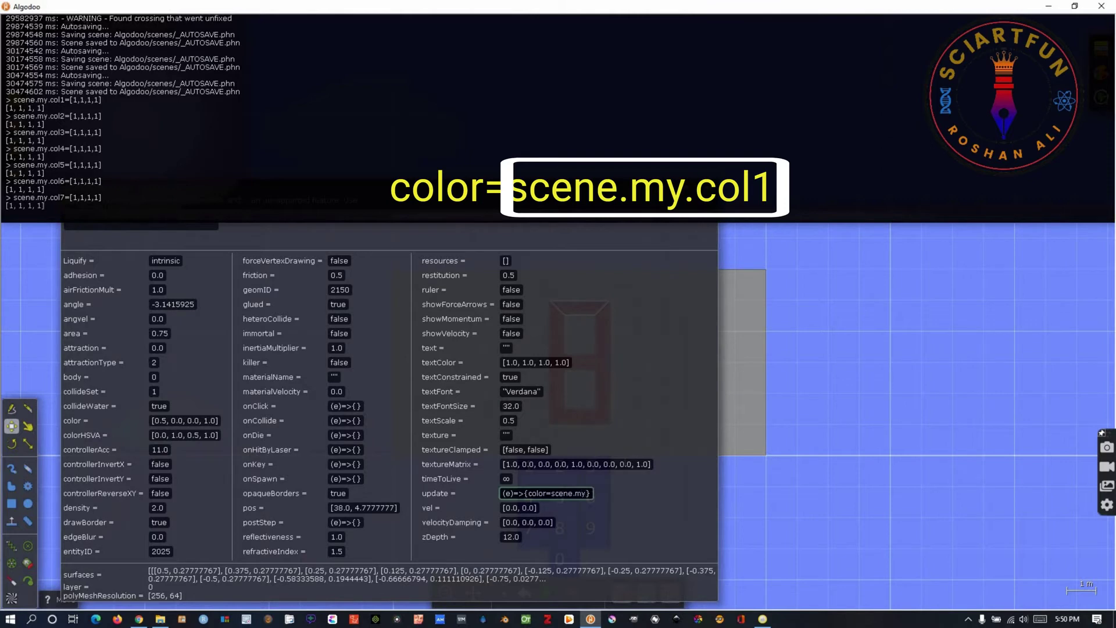
type(".col1")
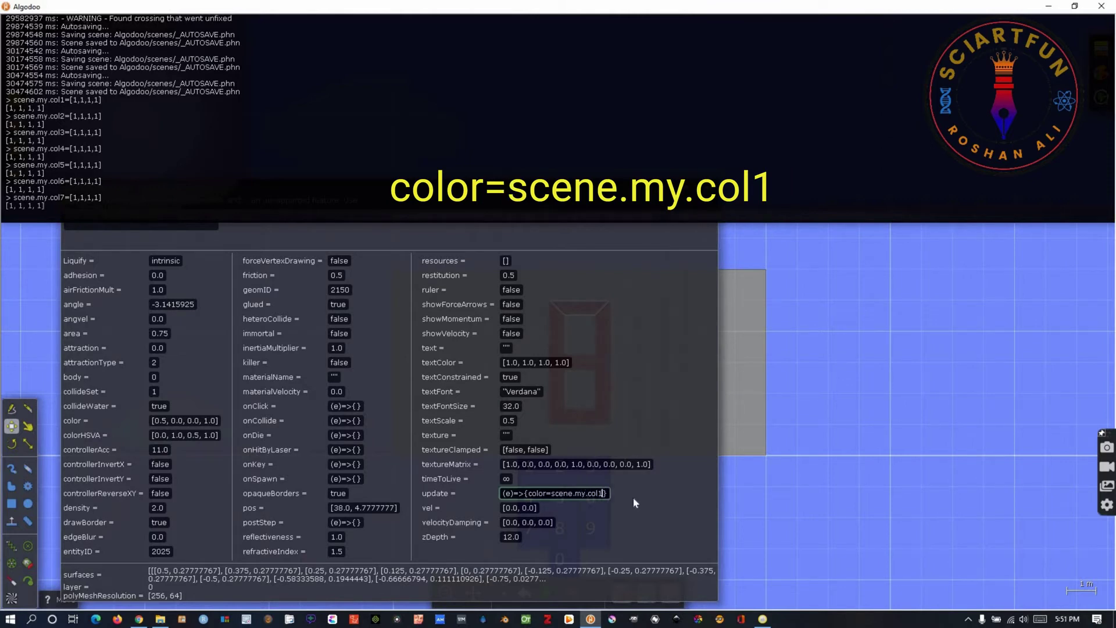
key("Return")
left_click_drag(634, 504, 662, 551)
left_click(729, 234)
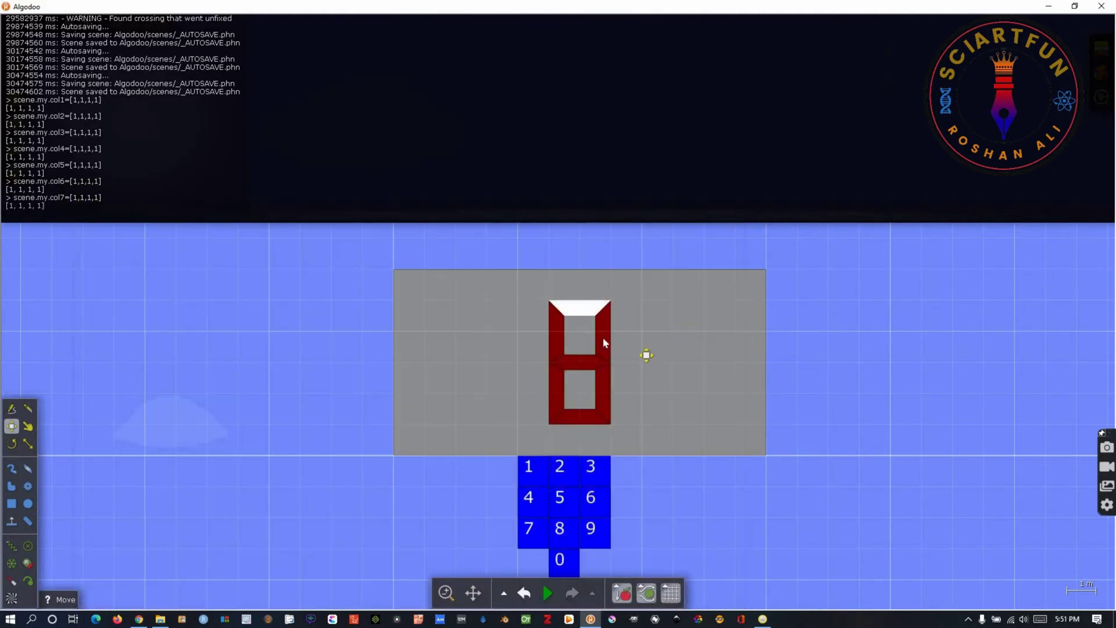
- Link the next three segments' update colours to scene.my.col2, col3 and col4
right_click(606, 344)
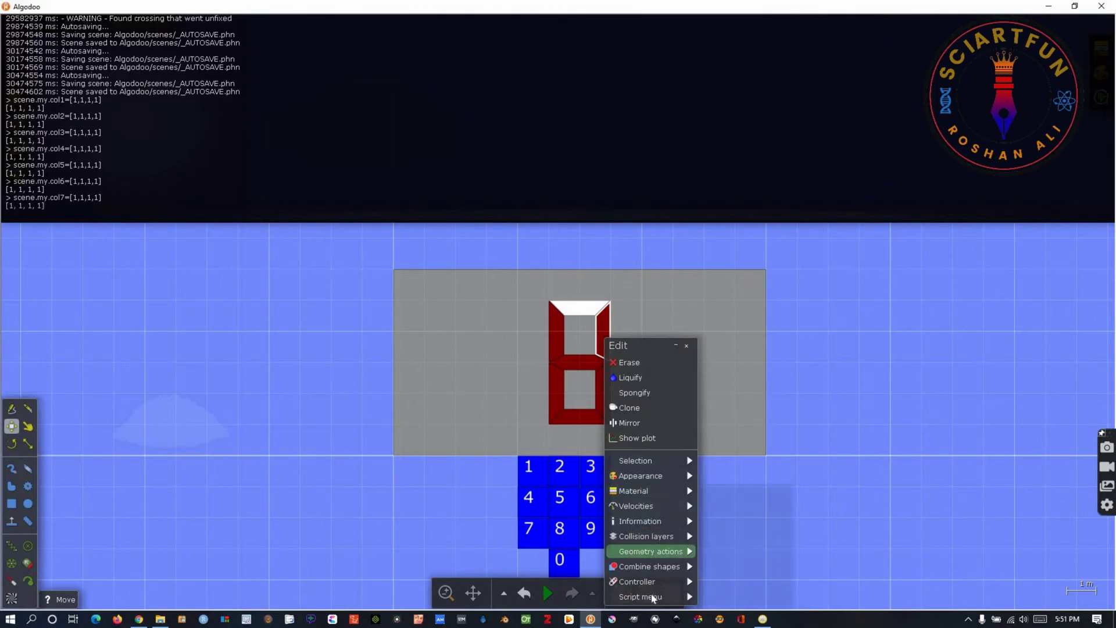
mouse_move(646, 596)
type("color = scene.my.col2")
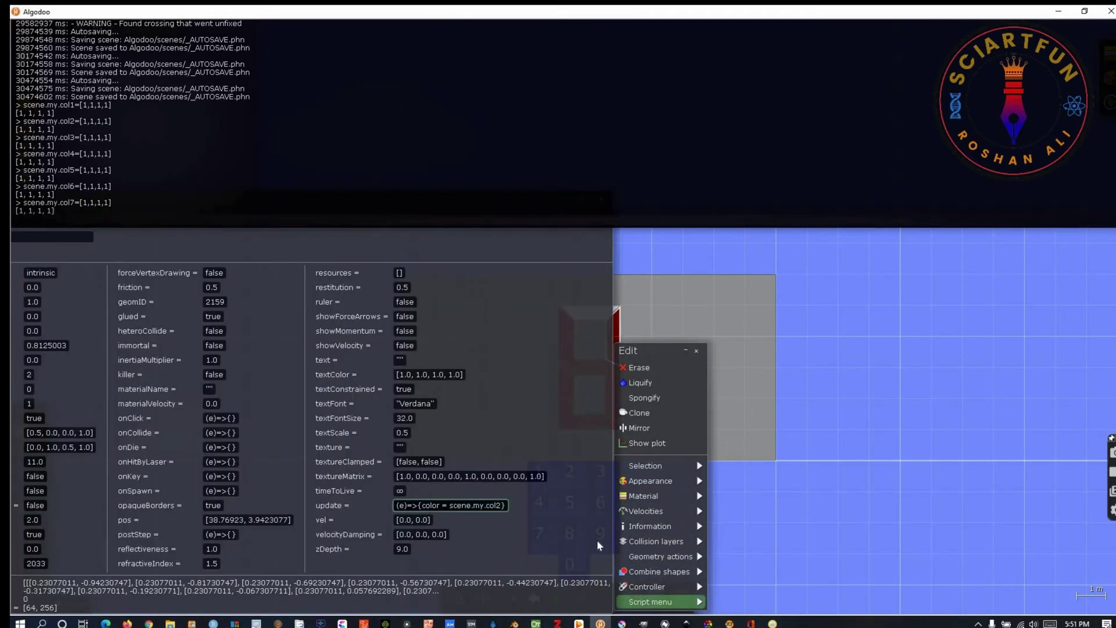
key("Return")
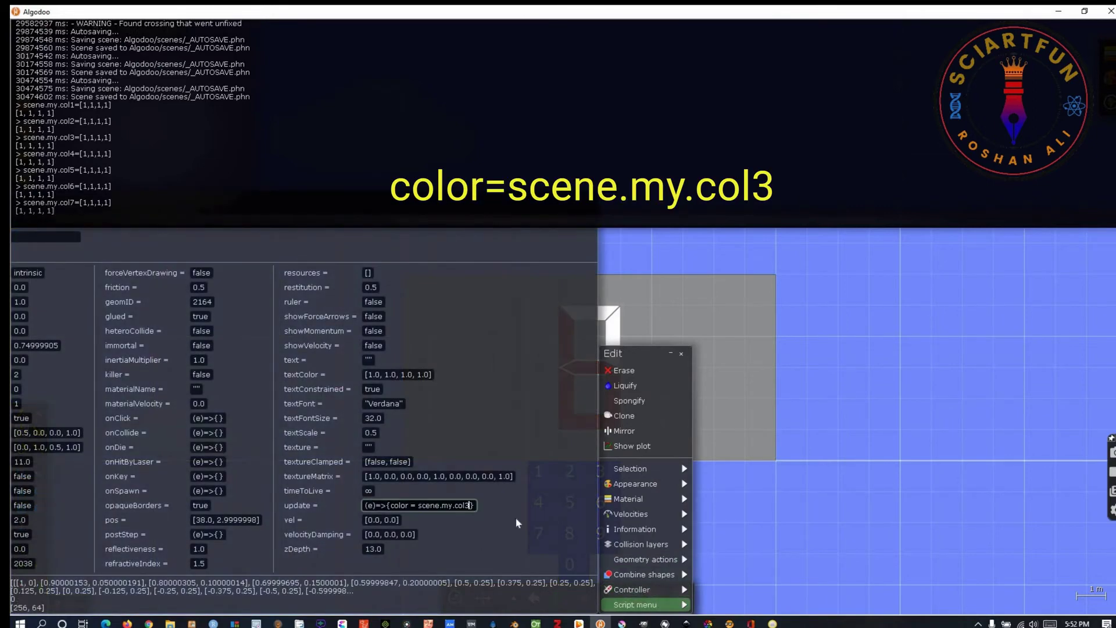
key("Return")
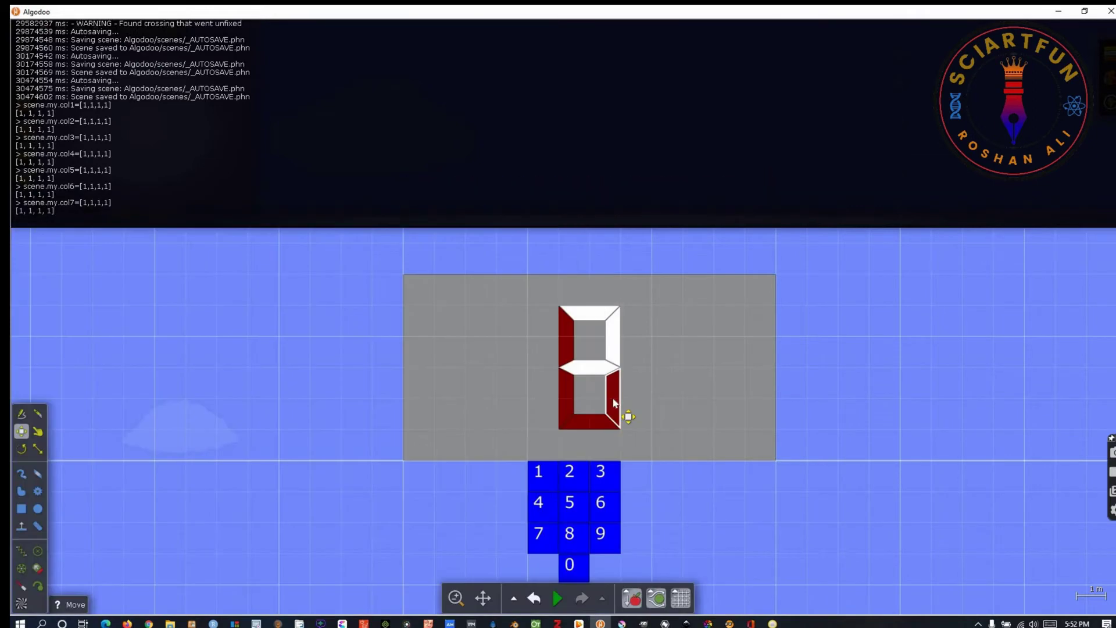
right_click(614, 403)
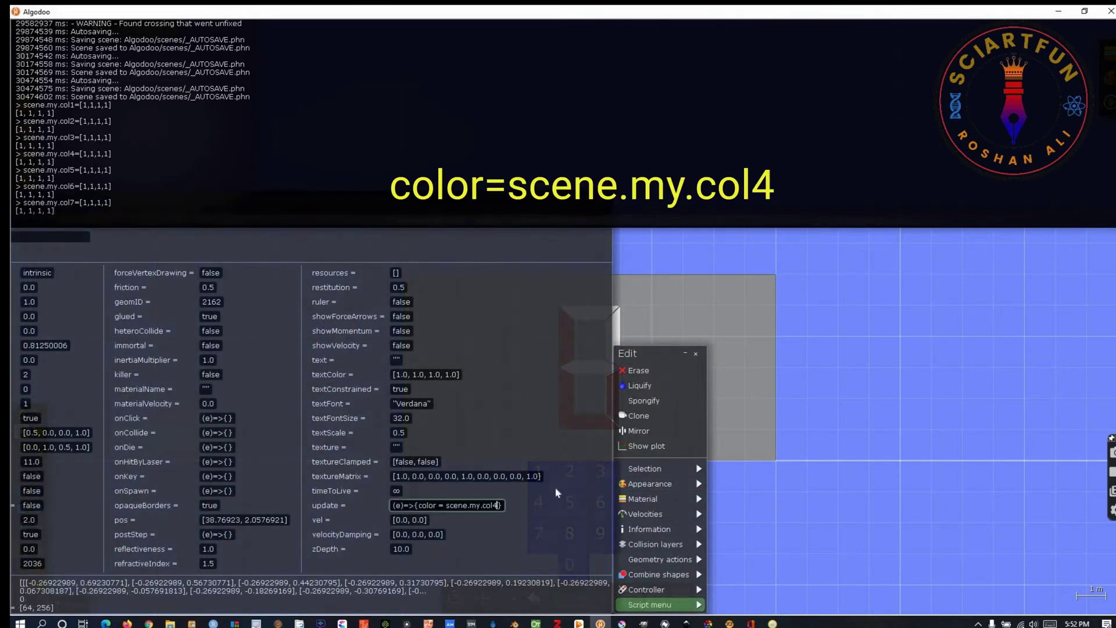
key("Return")
key("Escape")
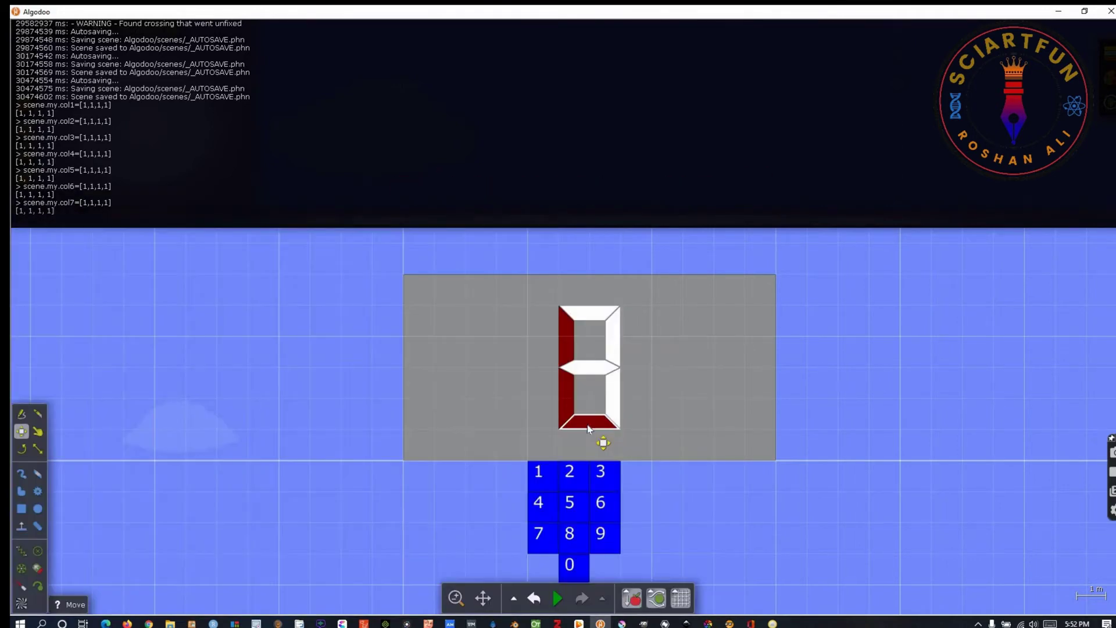
- Link the last three segments' update colours to scene.my.col5, col6 and col7
right_click(603, 440)
mouse_move(632, 608)
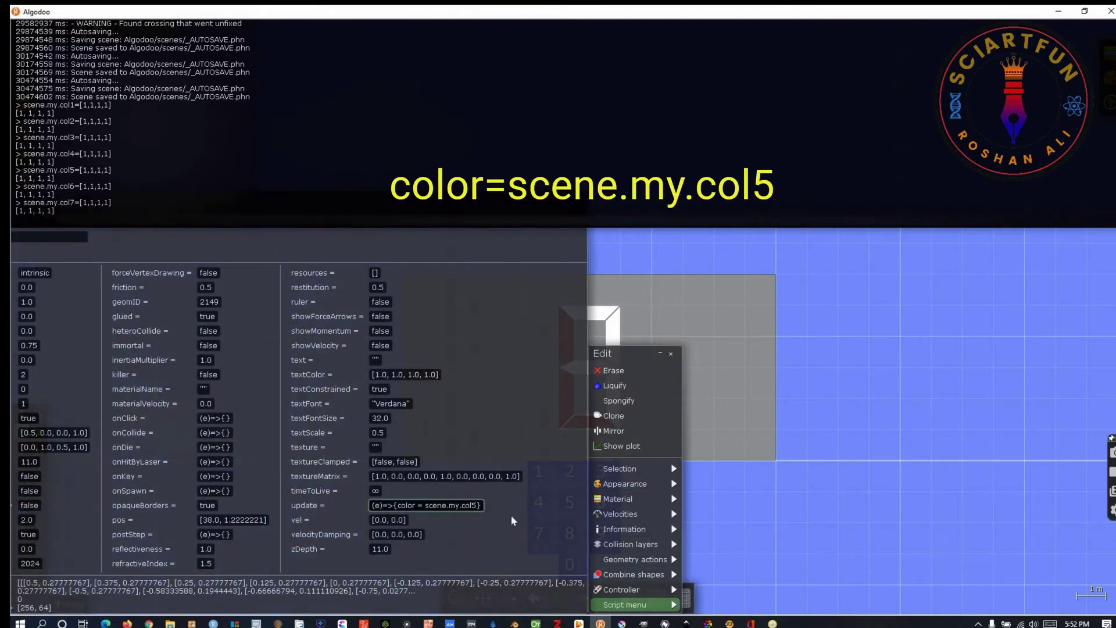
key("Return")
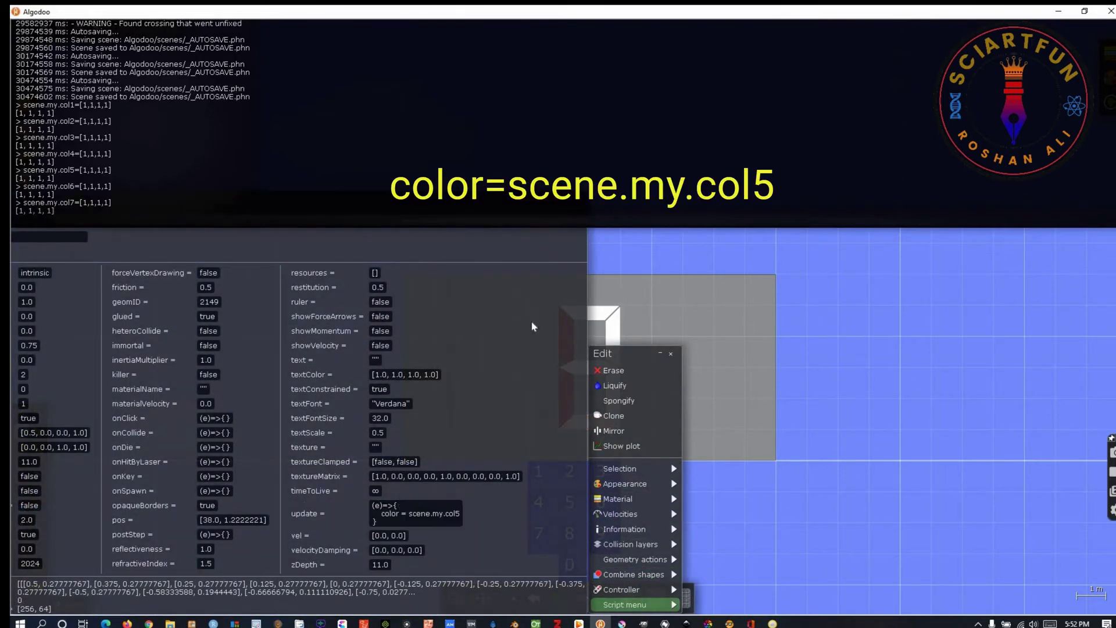
left_click_drag(578, 203, 562, 288)
key("Escape")
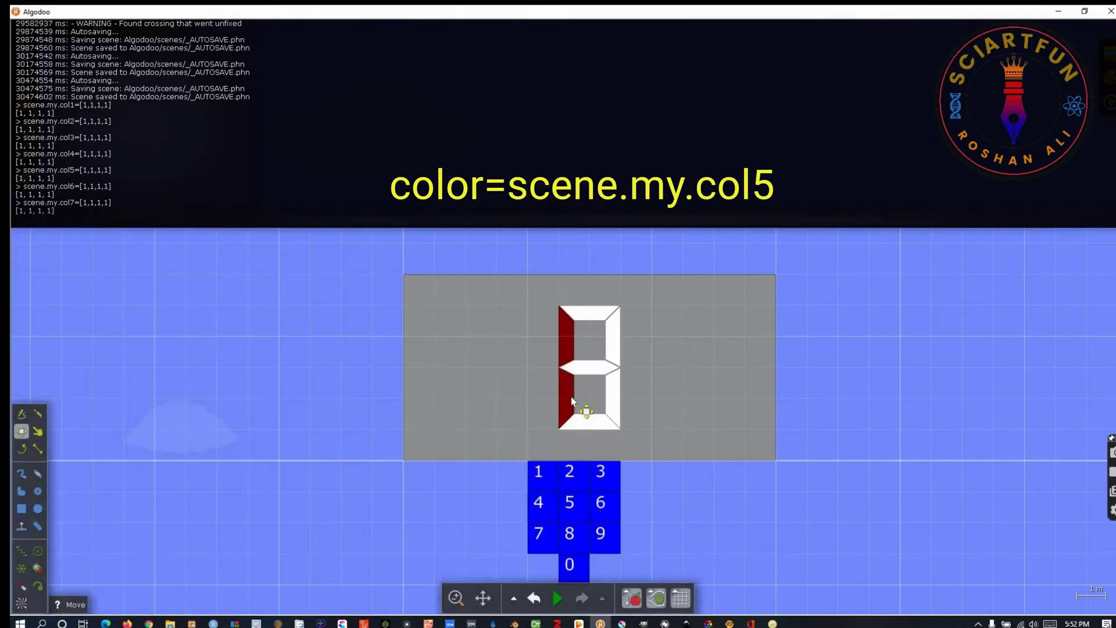
right_click(584, 413)
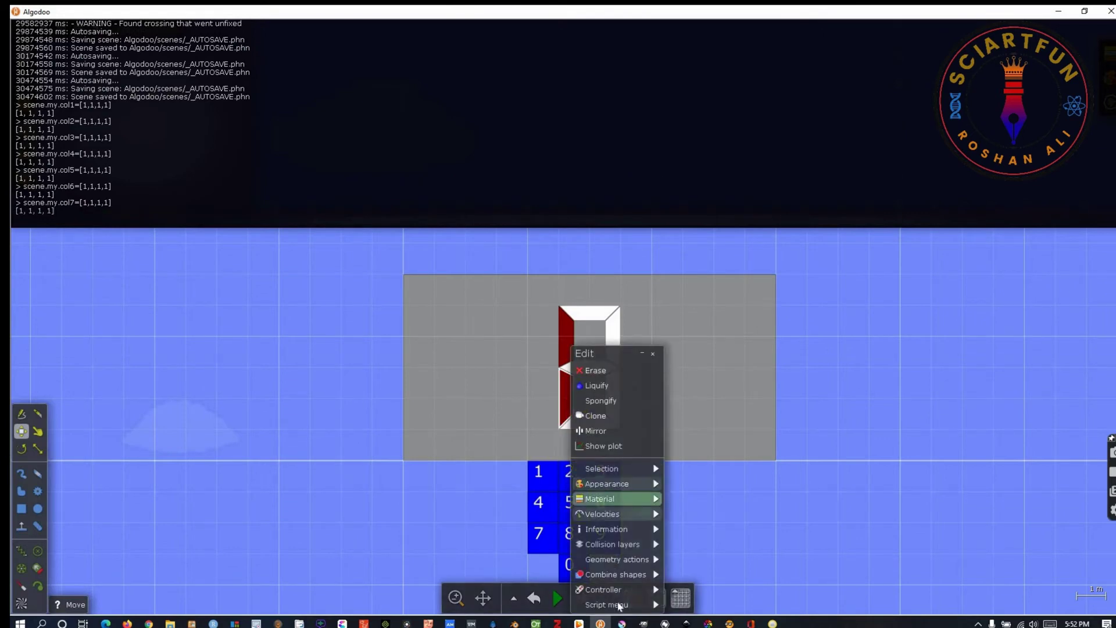
mouse_move(608, 605)
type("color = scene.my.col6")
key("Return")
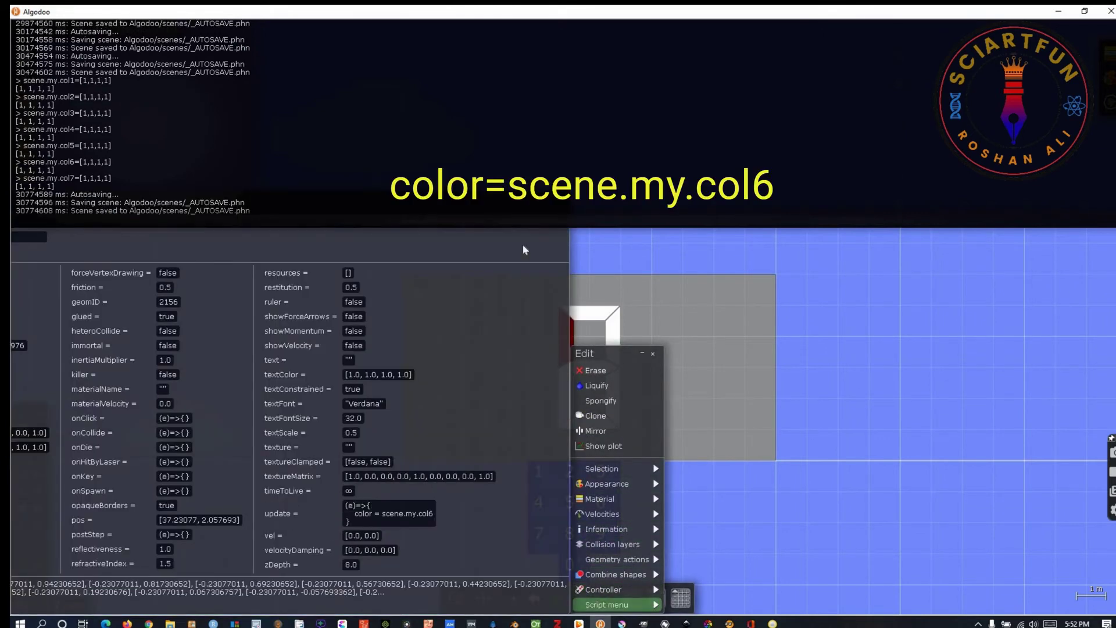
key("Escape")
right_click(582, 411)
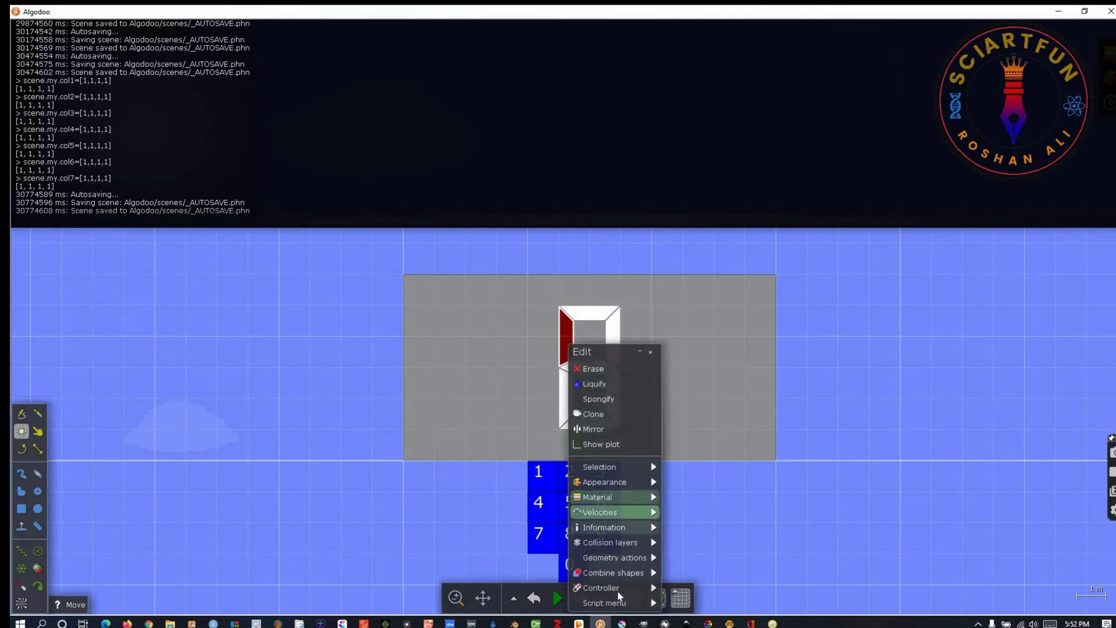
mouse_move(619, 603)
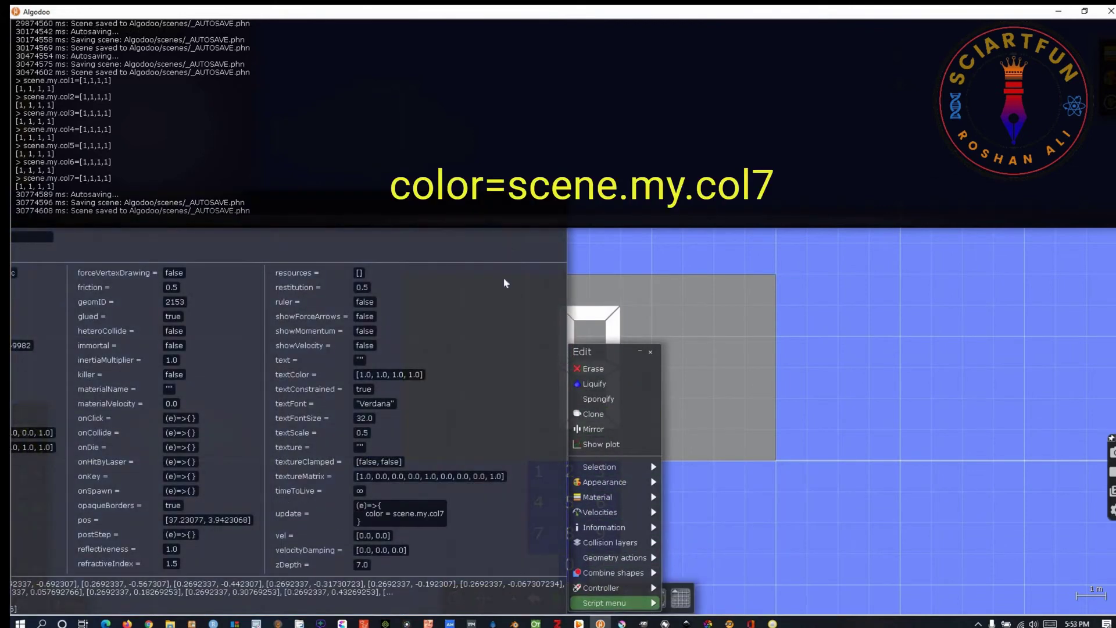
left_click_drag(533, 268, 530, 335)
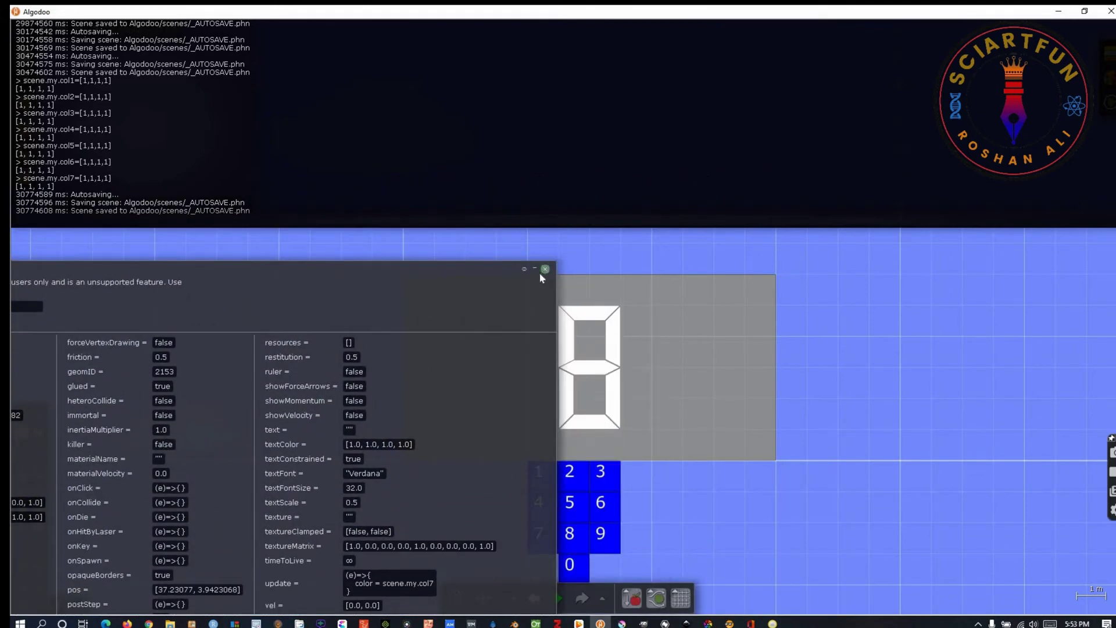
left_click(545, 270)
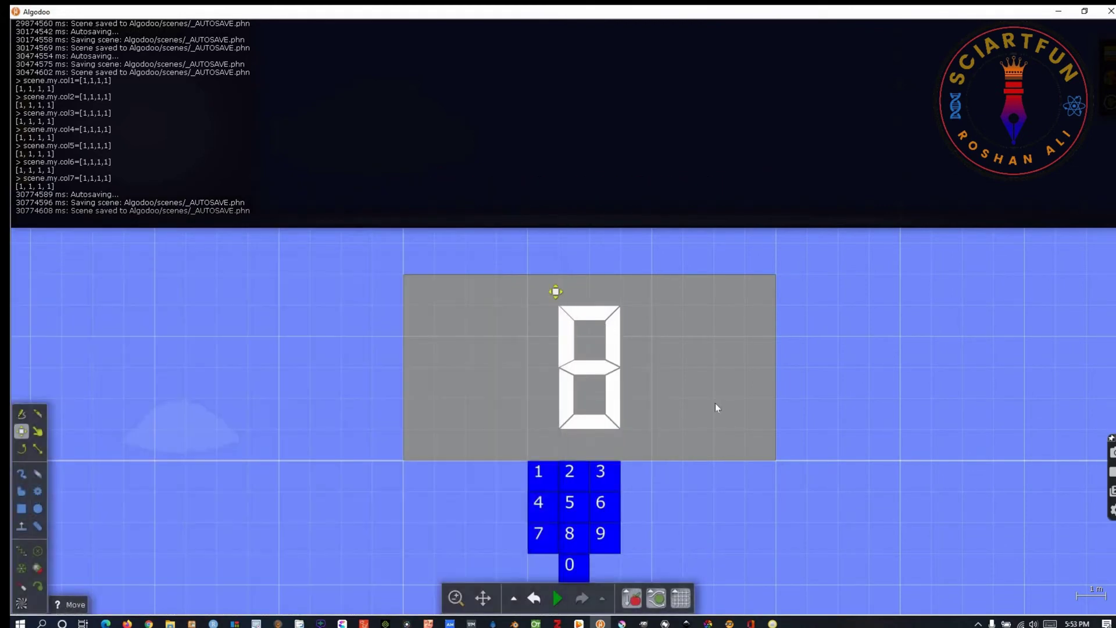
- Write button 1's onClick setting col2 and col4 to [1,0,0,1] and the others to [0,0,0,0]
right_click(550, 485)
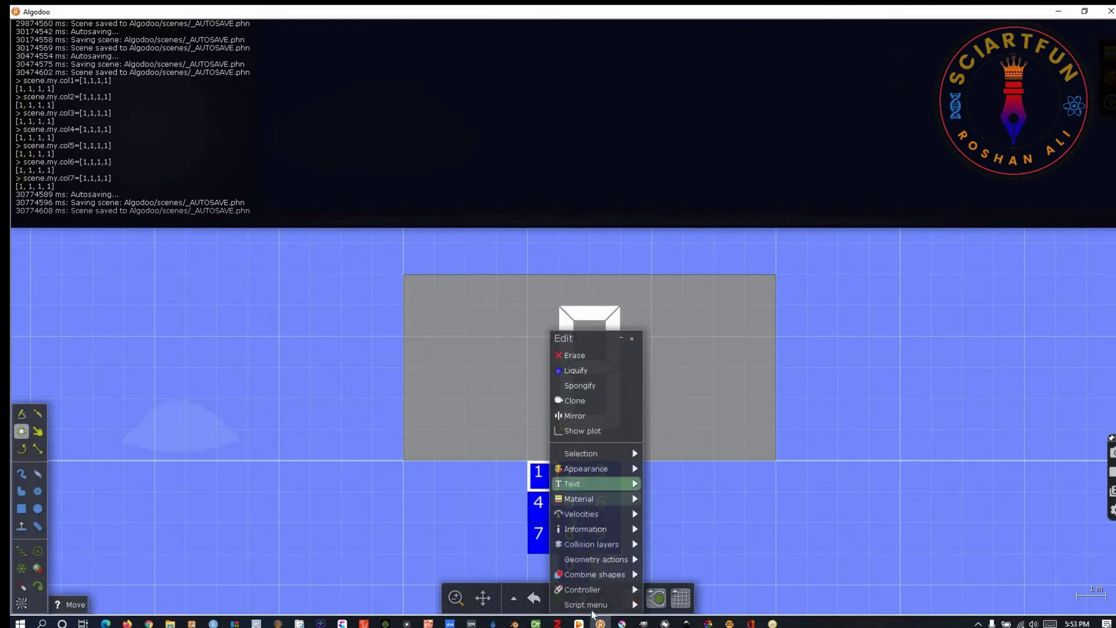
mouse_move(573, 489)
left_click(386, 396)
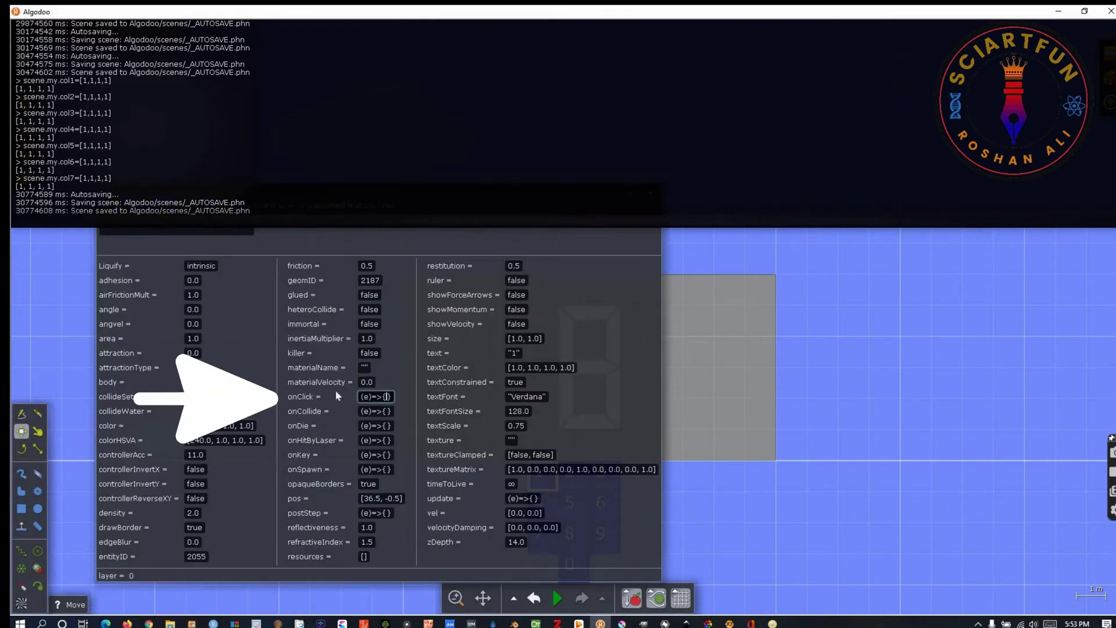
type("scene")
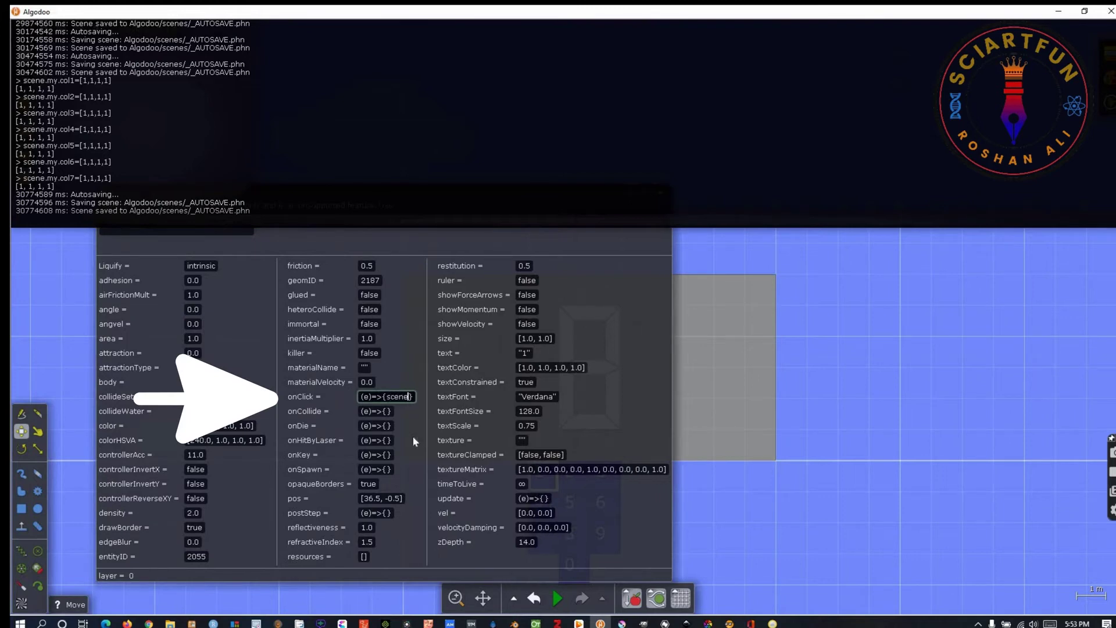
type(".my.c")
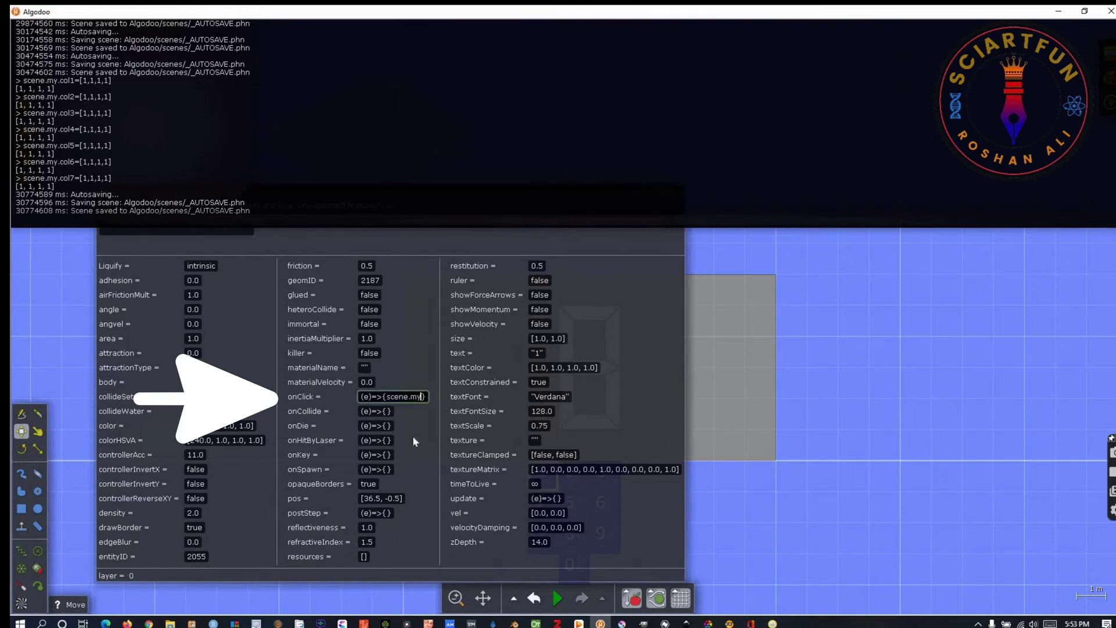
type("ol")
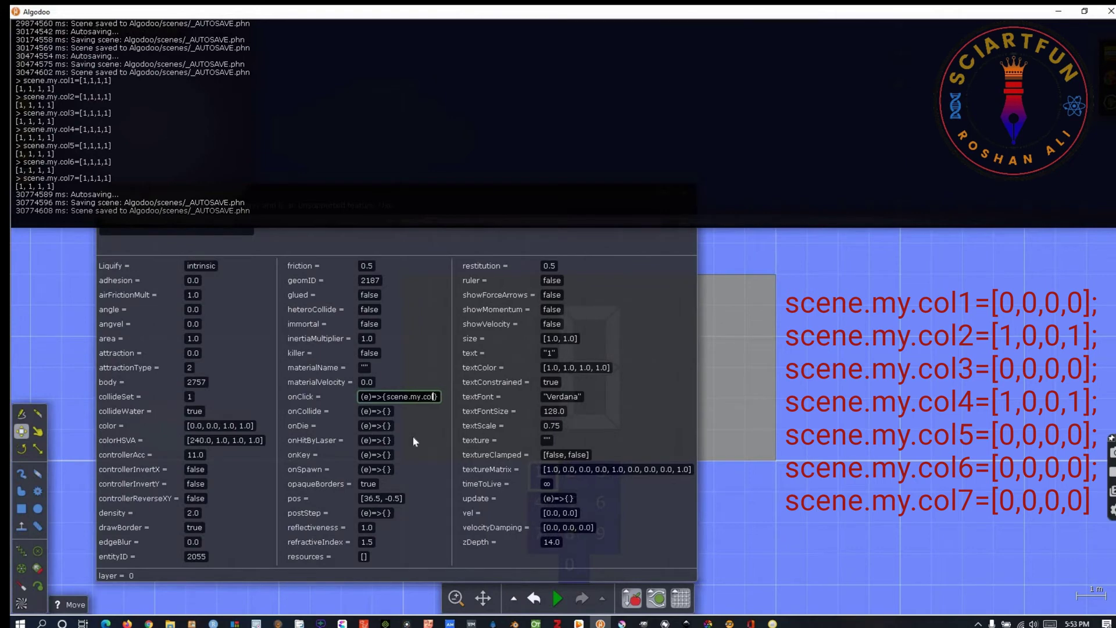
type("1=[0,0,0,0]")
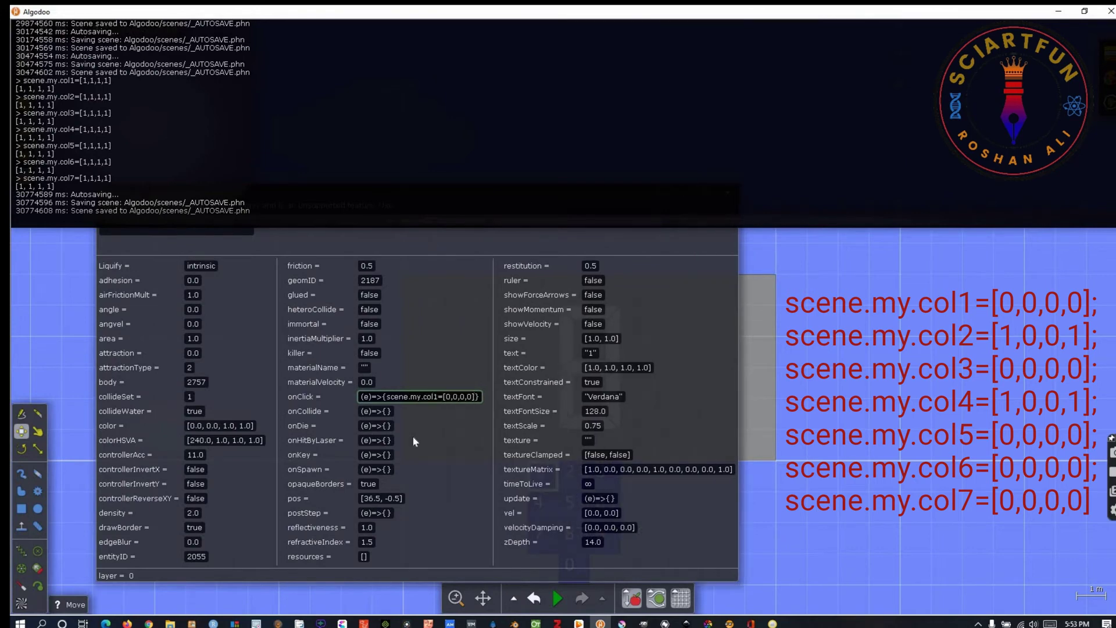
type(";")
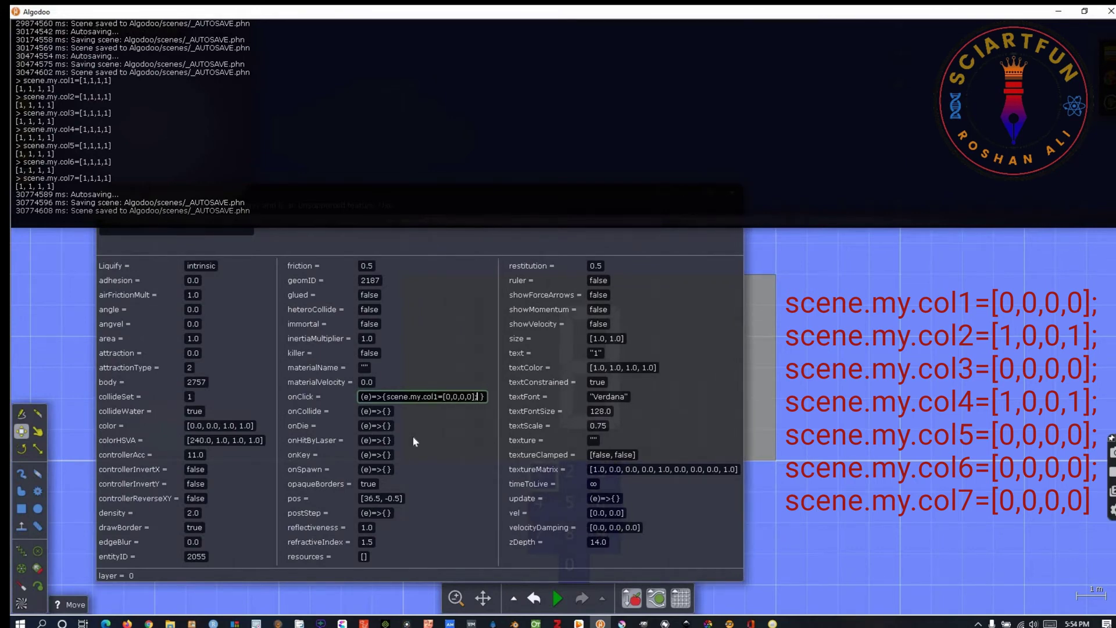
key("shift+Left")
key("shift+Left")
key("shift+Left")
key("shift+Left")
key("shift+Left")
key("shift+Left")
key("shift+Left")
key("shift+Left")
key("shift+Left")
key("shift+Left")
key("shift+Left")
key("shift+Left")
key("shift+Left")
key("shift+Left")
key("shift+Left")
key("shift+Left")
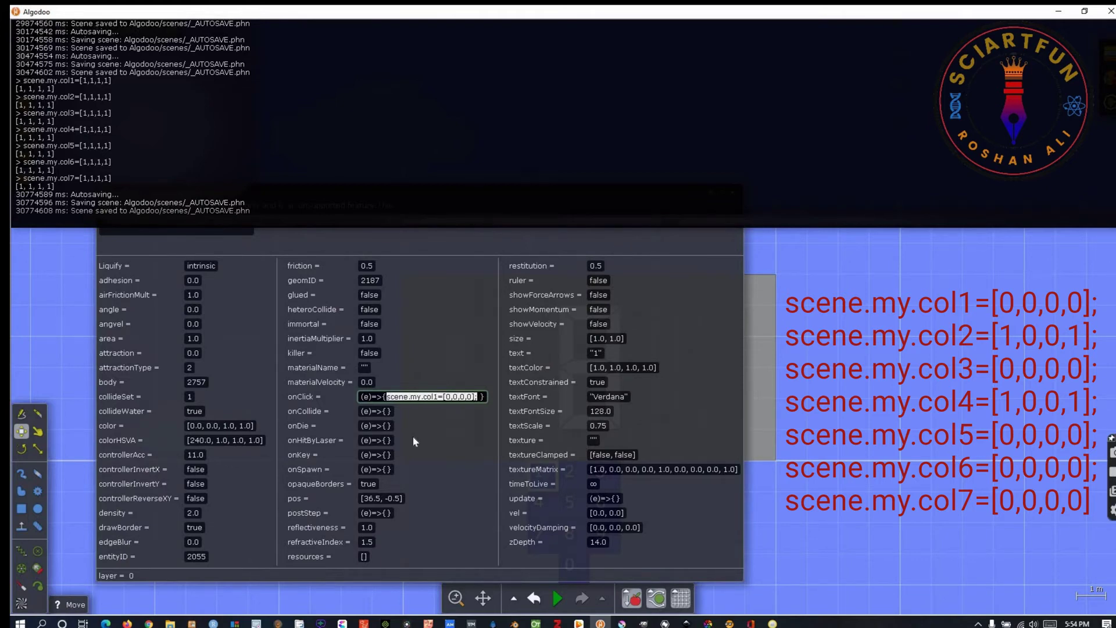
key("Right")
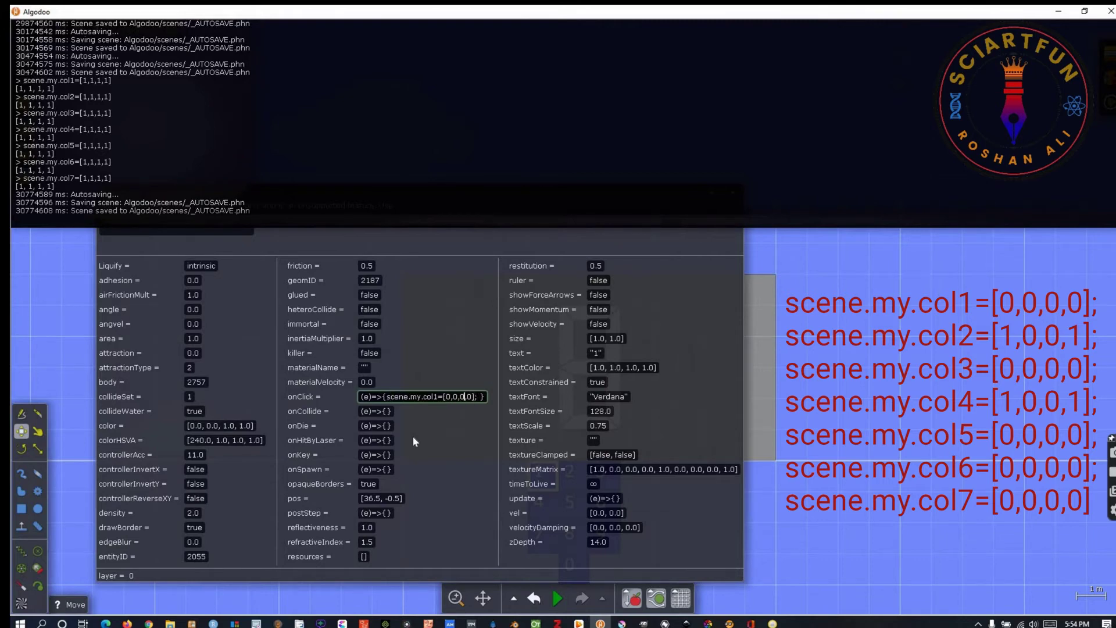
key("ctrl+v")
key("ctrl+v")
key("ctrl+v")
key("ctrl+v")
key("ctrl+v")
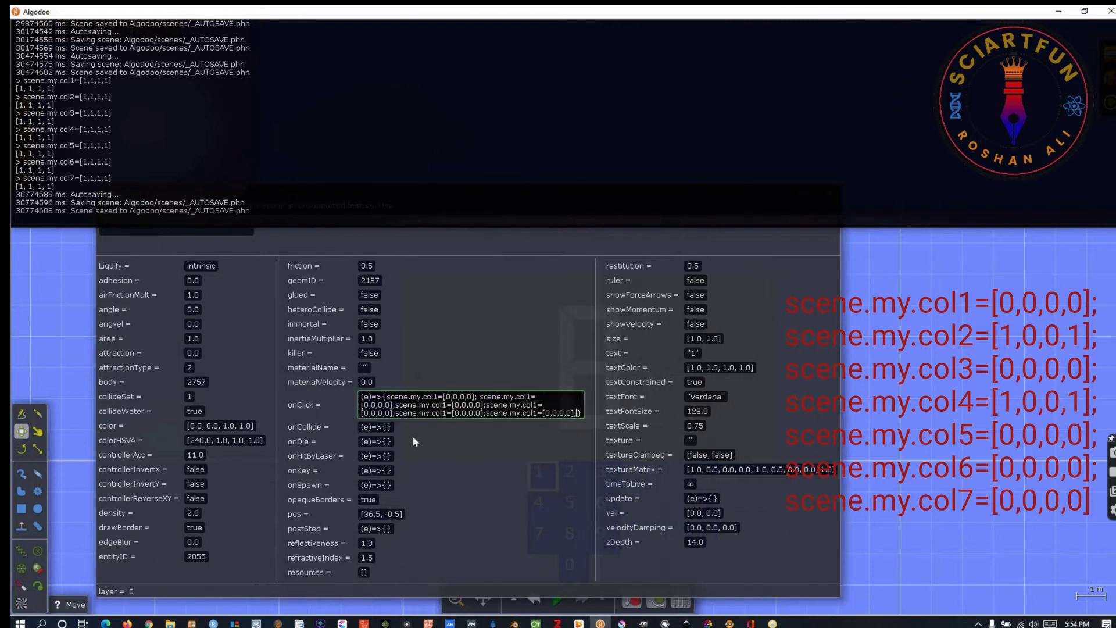
type("scene.my.col1=[0,0,0,0];")
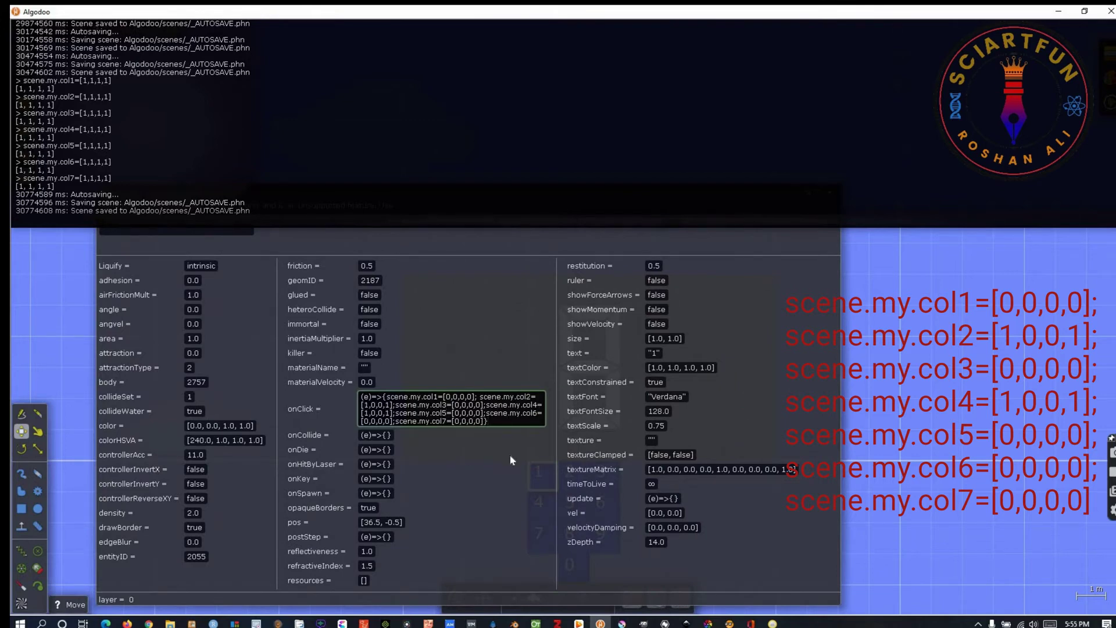
key("Return")
left_click_drag(370, 372, 468, 420)
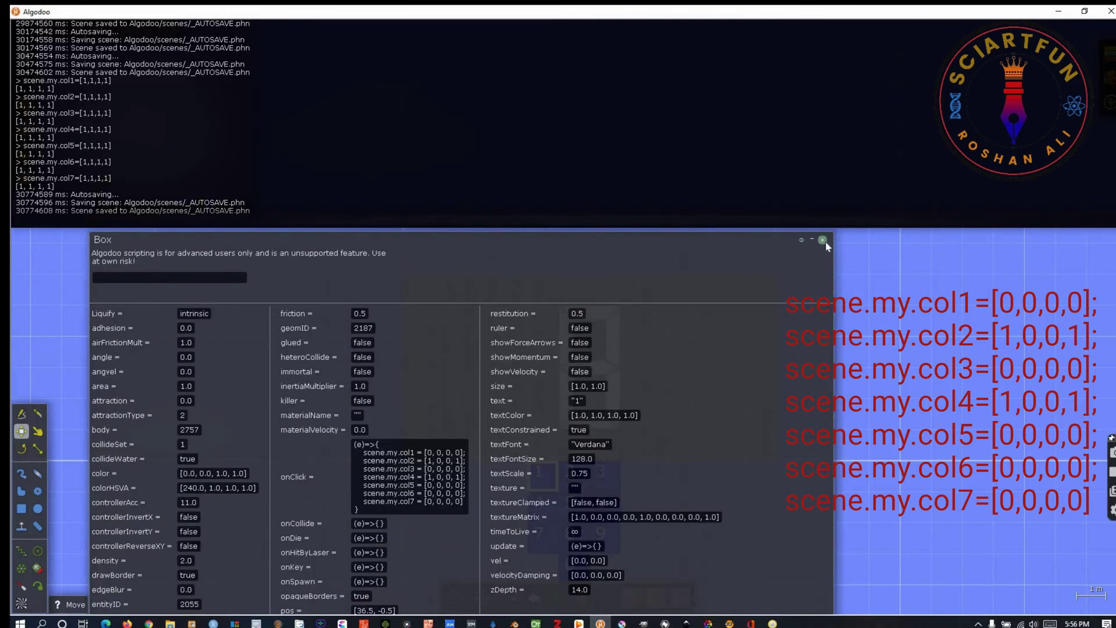
- Glue the grey display box to the background, then select the whole keypad
left_click(823, 241)
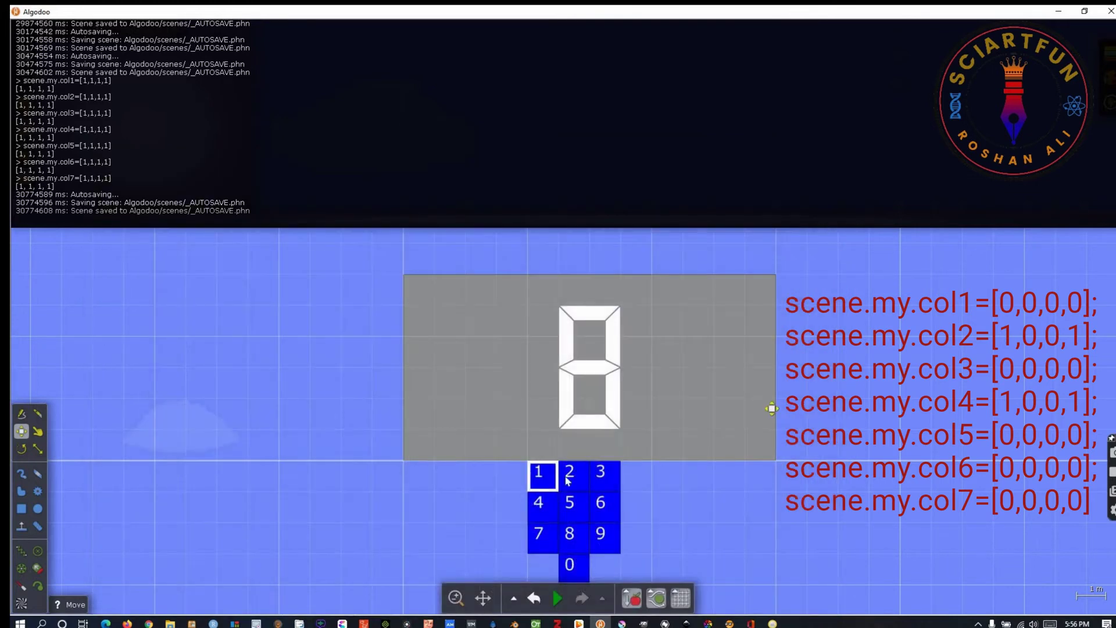
scroll(452, 409, "down", 1)
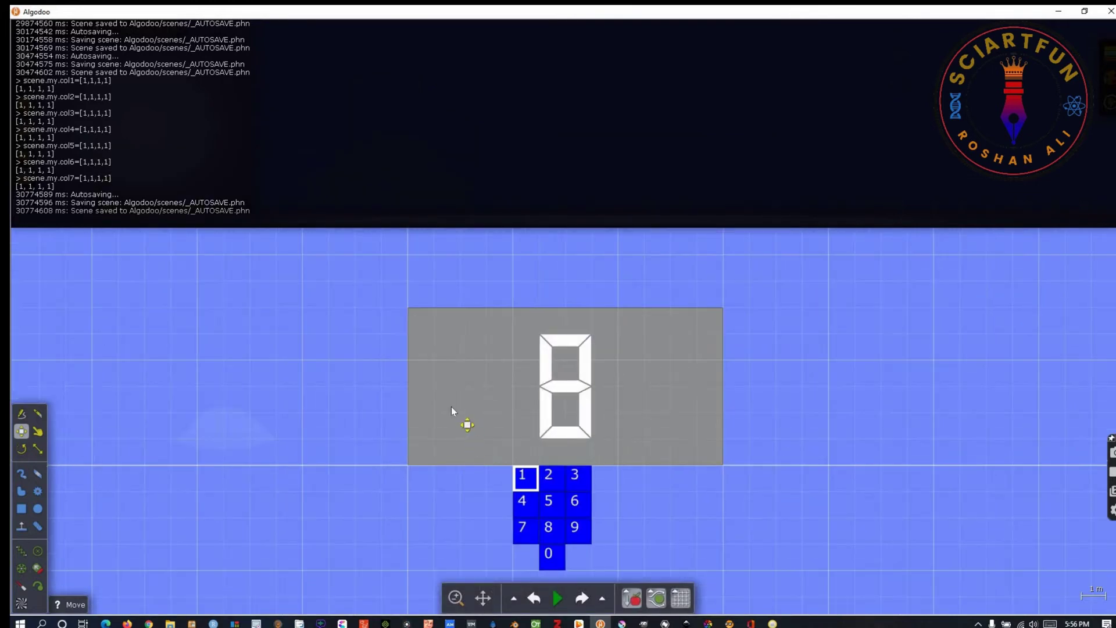
right_click(452, 408)
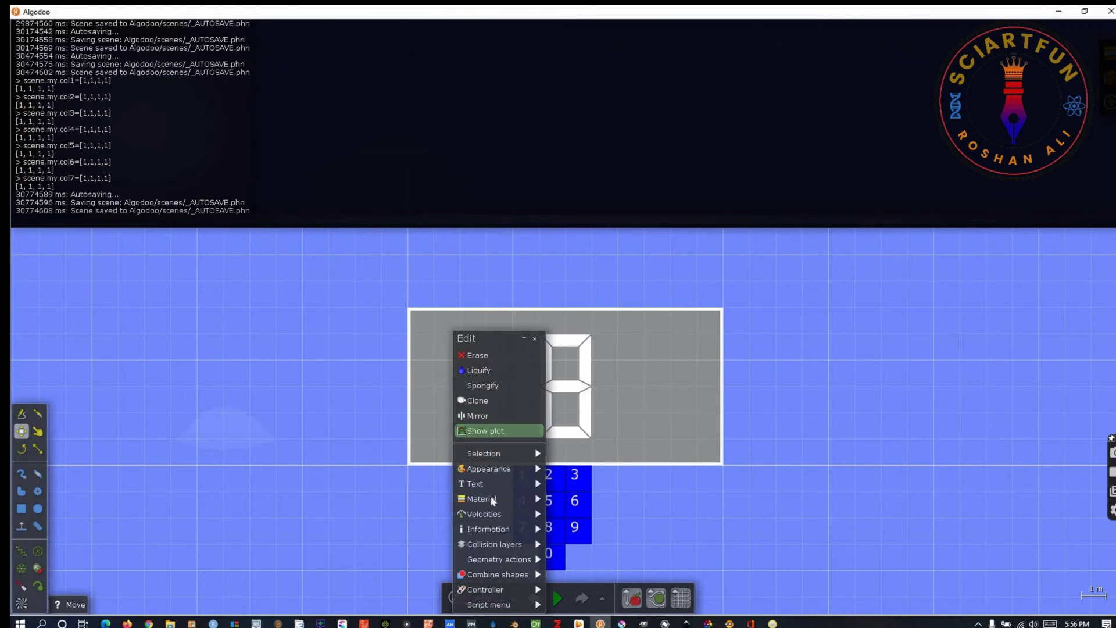
mouse_move(501, 573)
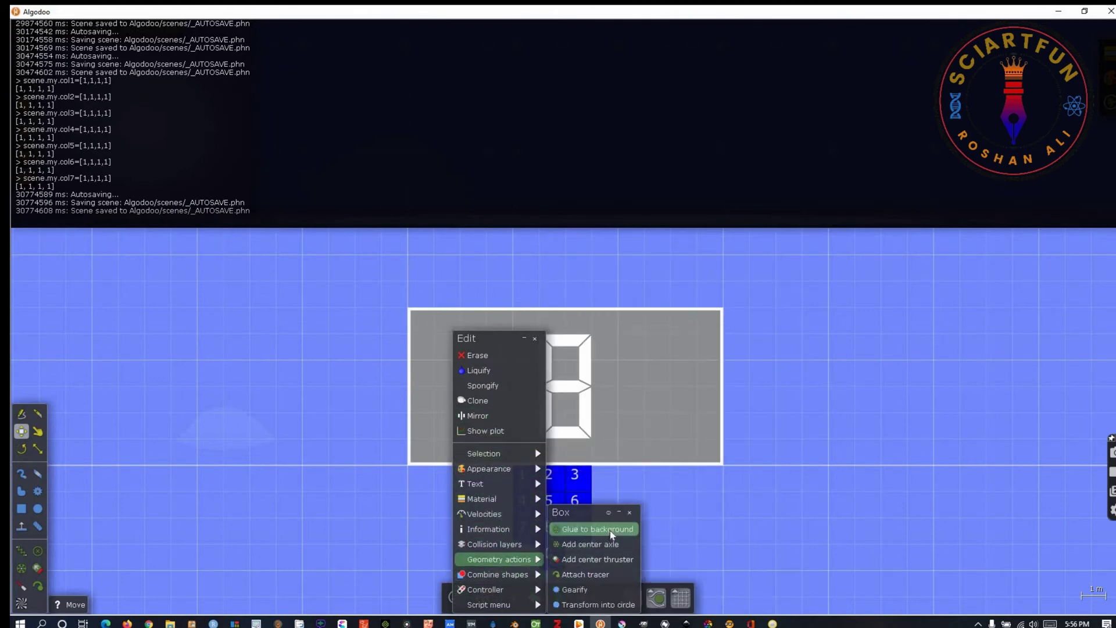
left_click(609, 531)
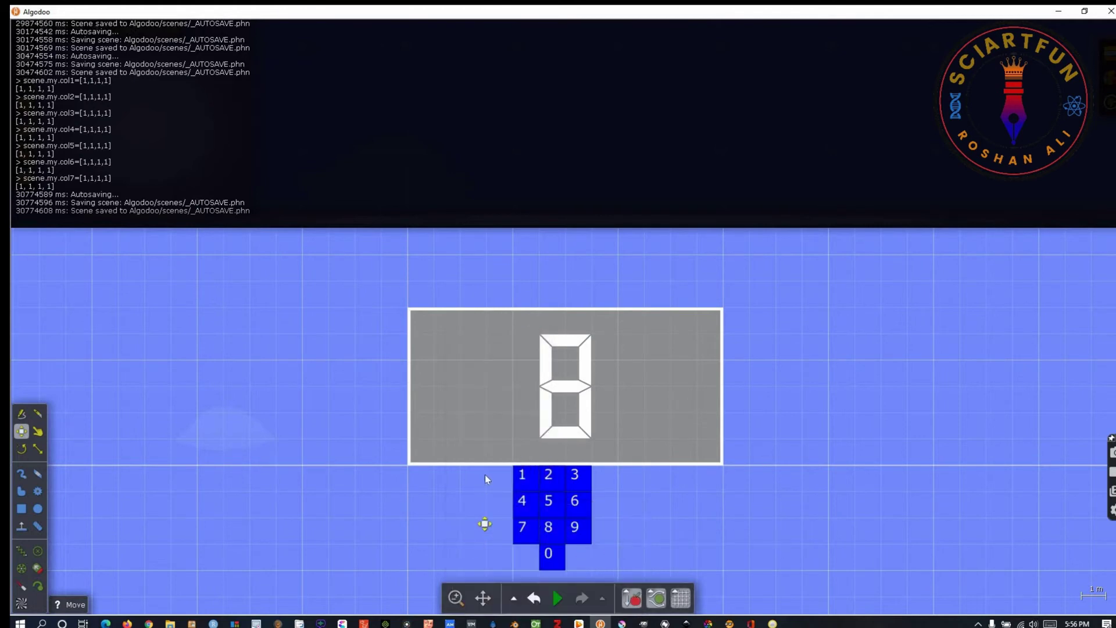
left_click_drag(486, 468, 634, 567)
right_click(580, 513)
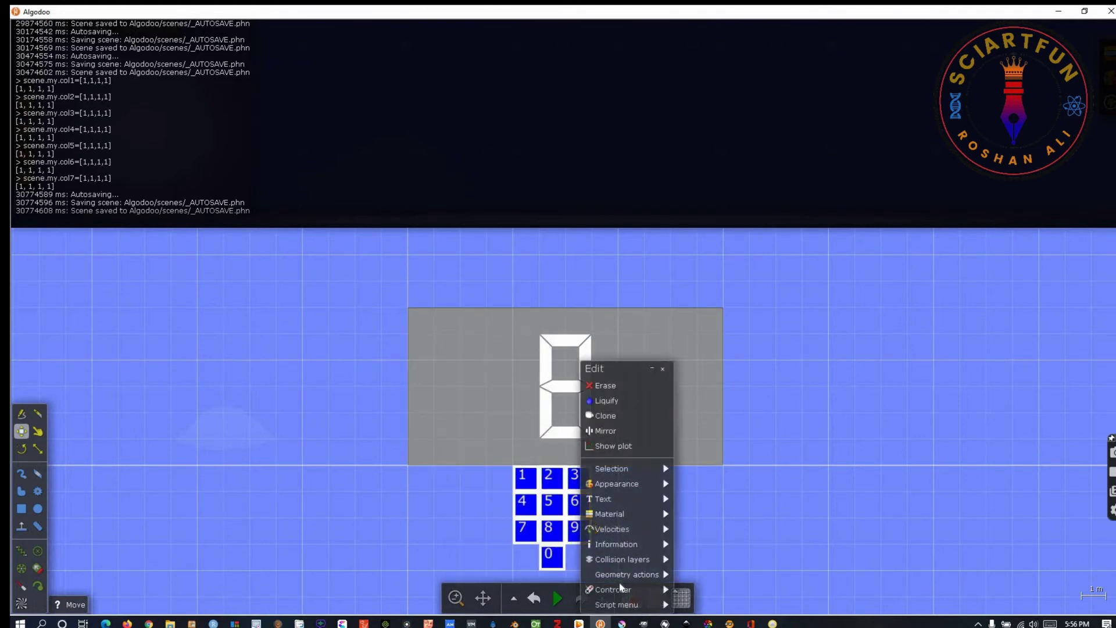
- Glue the keypad to the background, start the simulation and press button 1
mouse_move(637, 575)
left_click(716, 515)
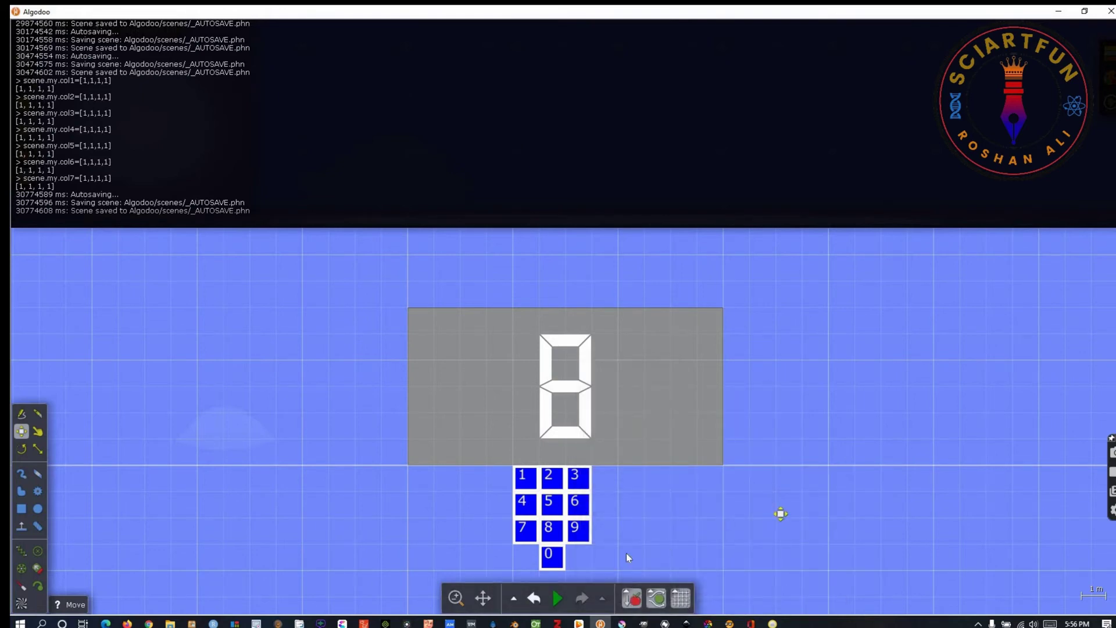
left_click(558, 598)
left_click(532, 485)
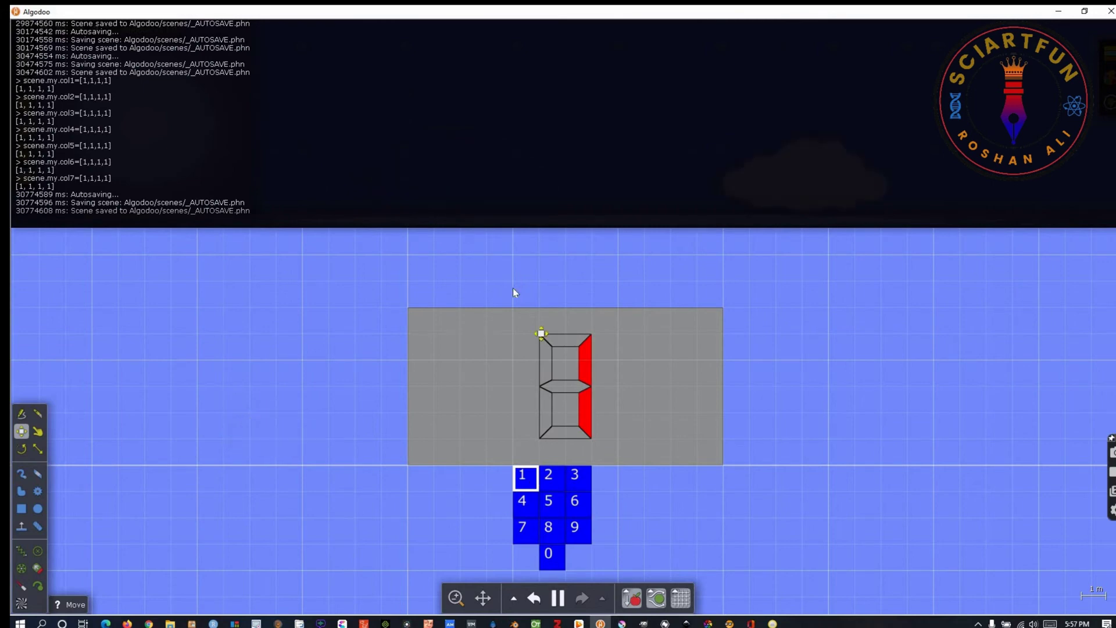
- Check the display segments' edit options, then bring up keypad button 2's options
left_click_drag(513, 288, 613, 479)
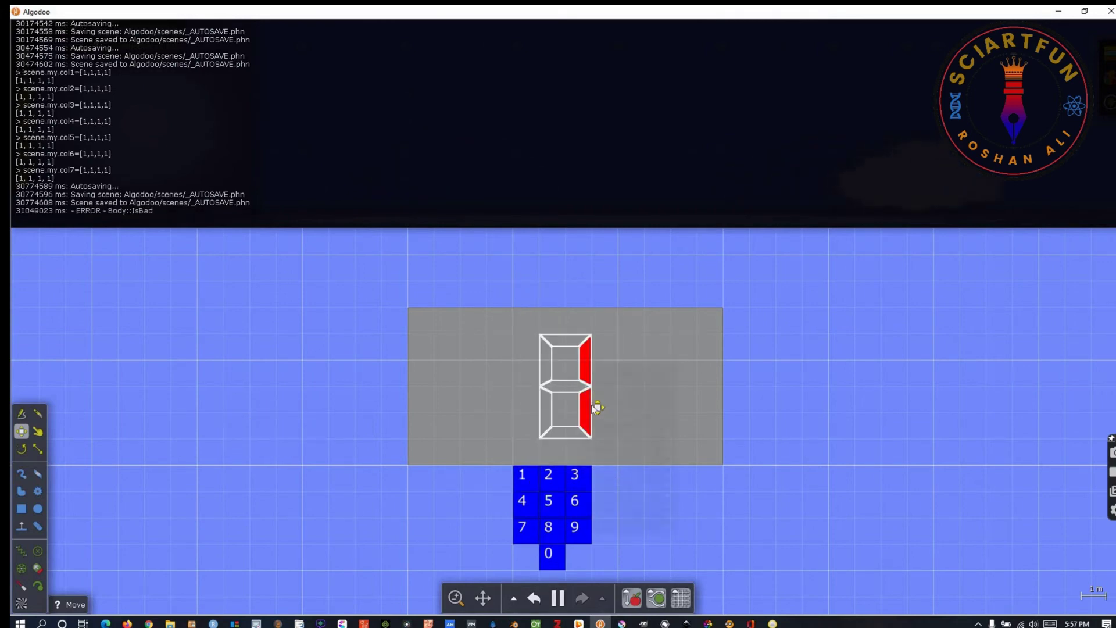
right_click(592, 405)
mouse_move(650, 488)
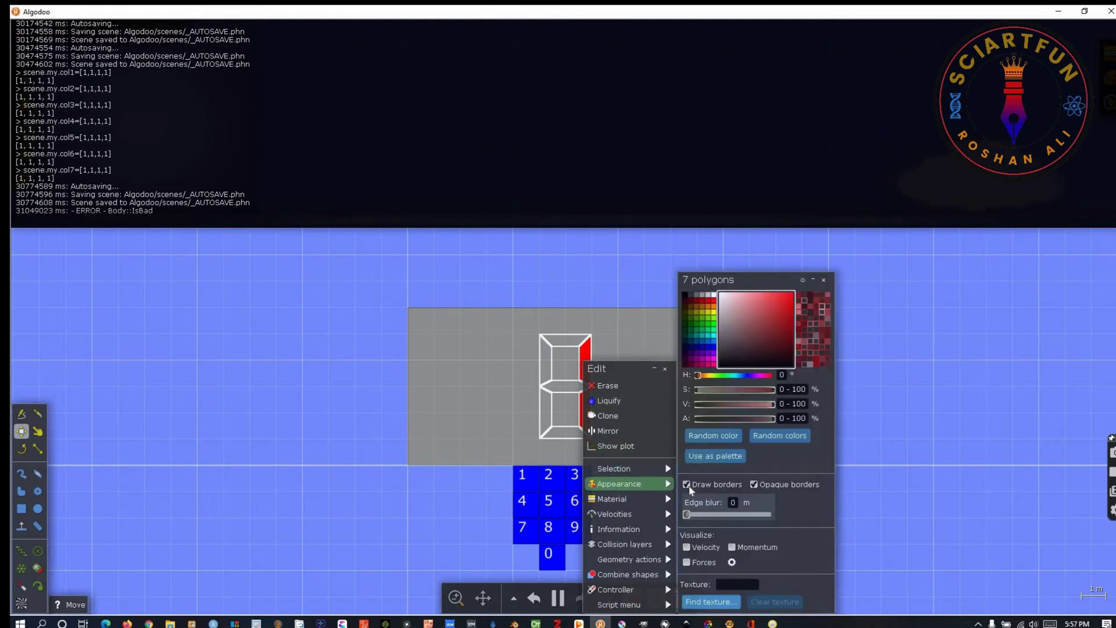
left_click(358, 463)
right_click(556, 488)
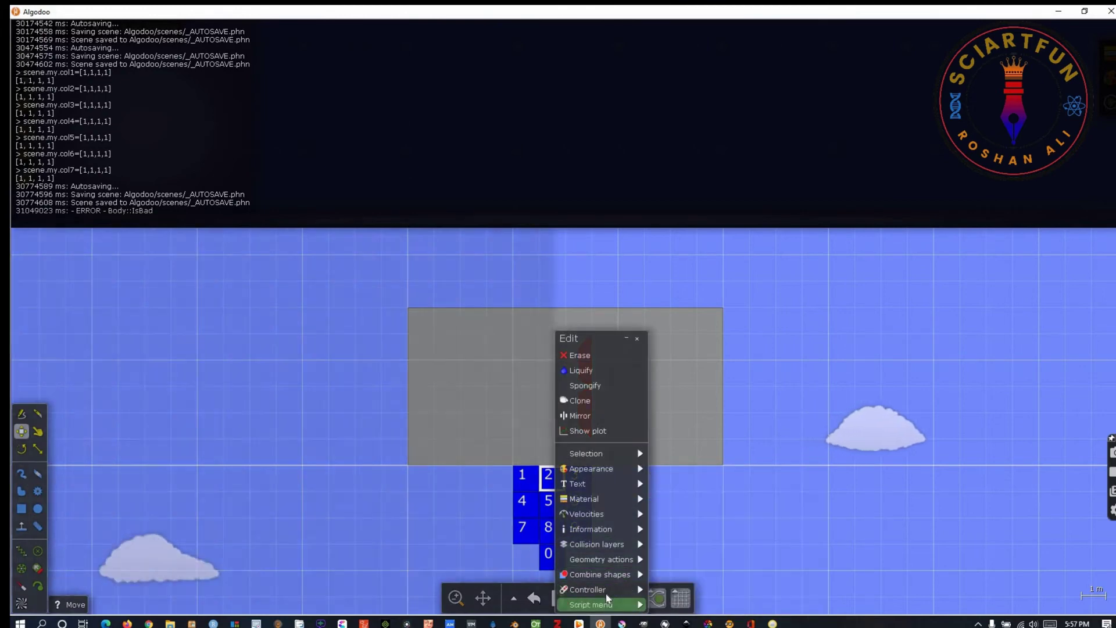
- Give button 2 an onClick lighting col1, col2, col3, col5, col6 red, col4 and col7 off
left_click(608, 602)
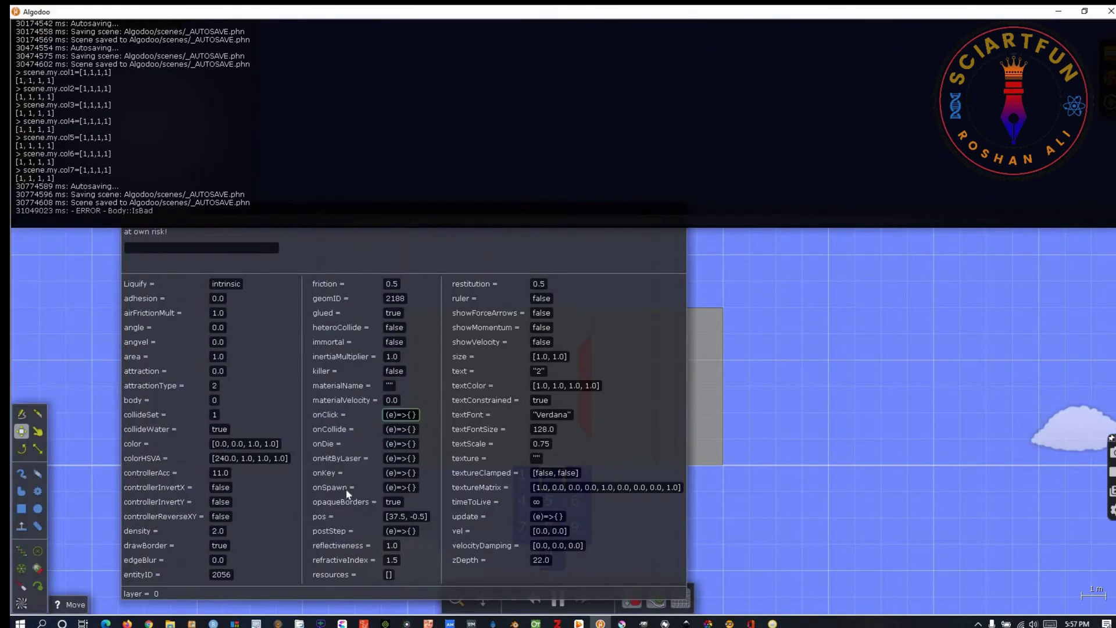
key("ctrl+v")
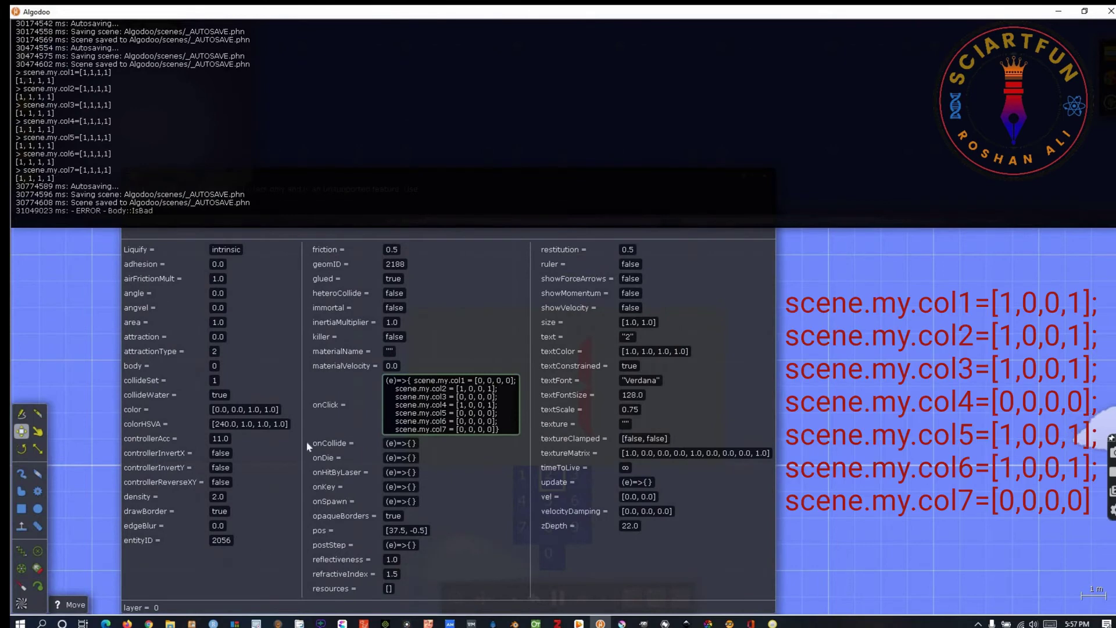
left_click(478, 381)
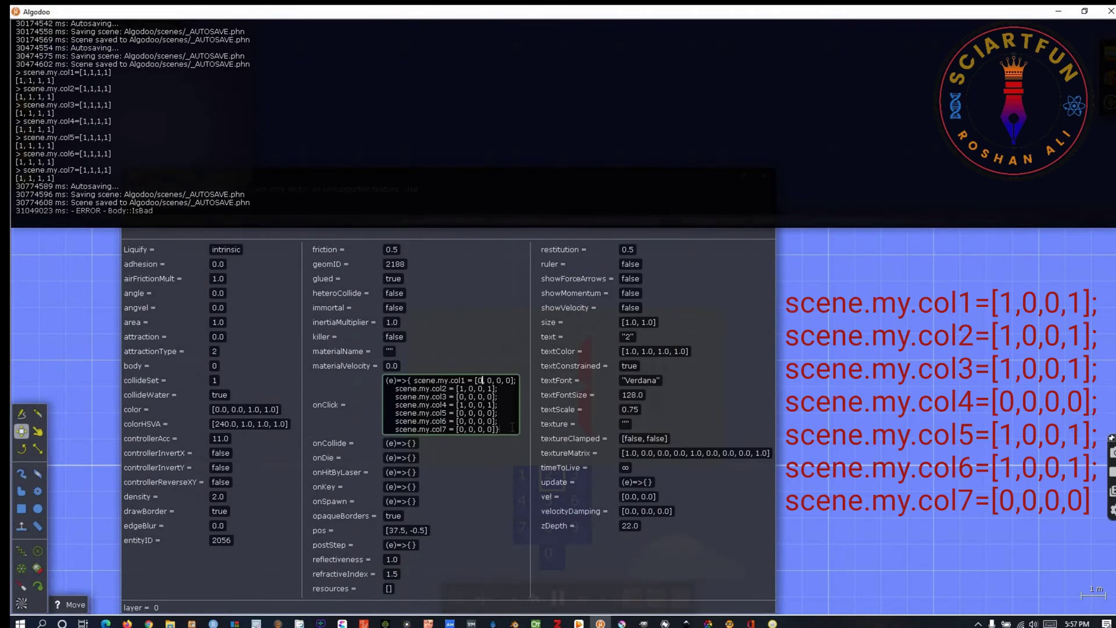
key("Right")
key("Right")
key("Right")
key("Right")
key("Right")
key("Right")
key("Right")
key("Right")
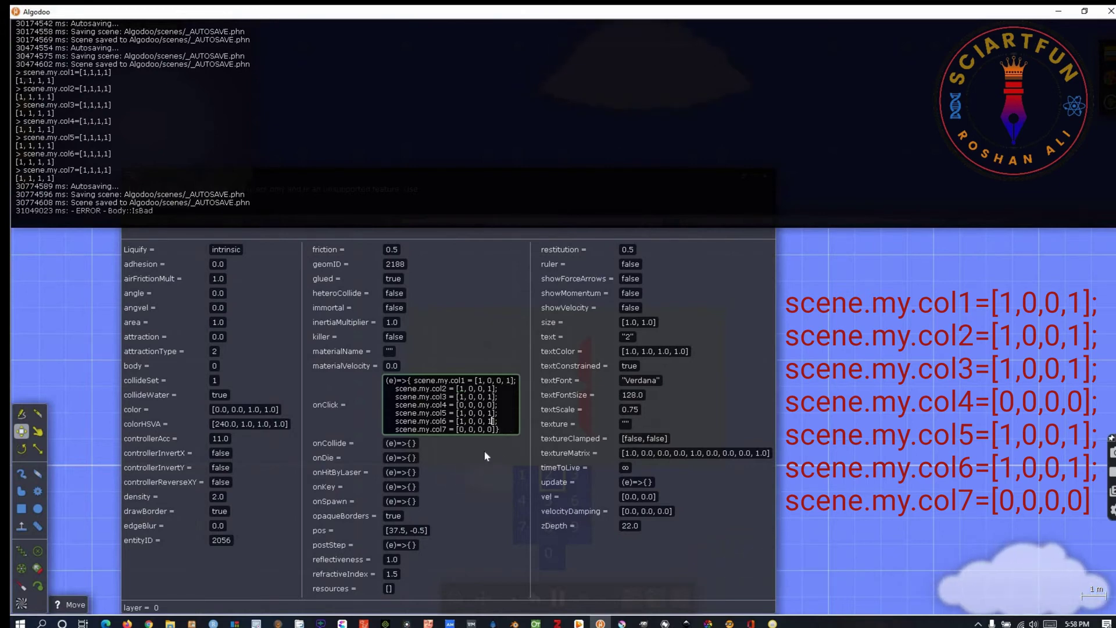
key("Return")
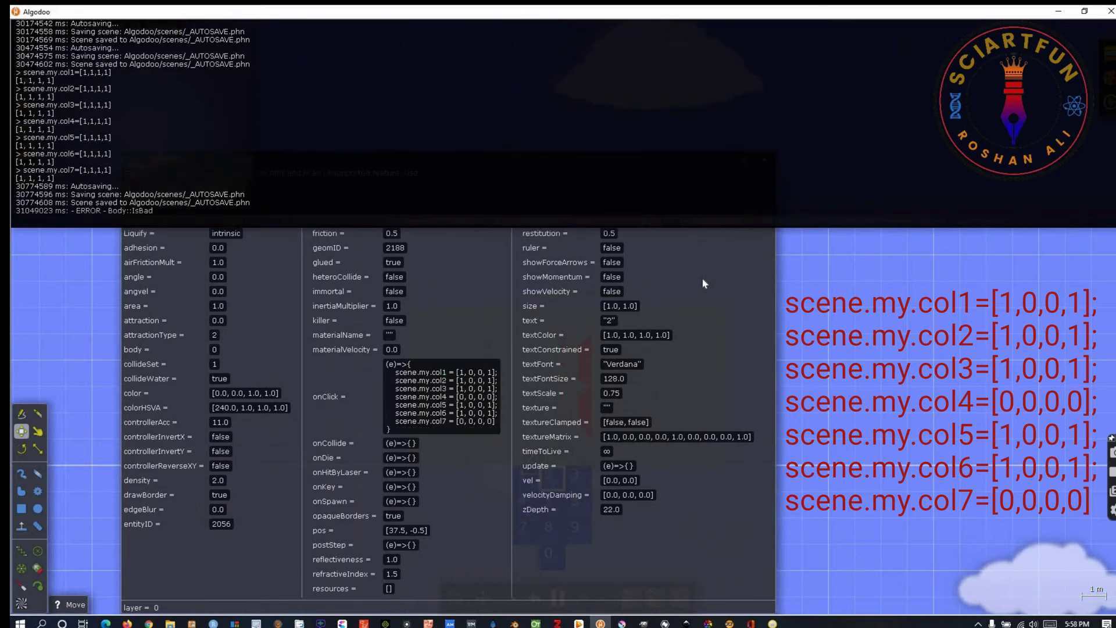
left_click_drag(759, 239, 771, 298)
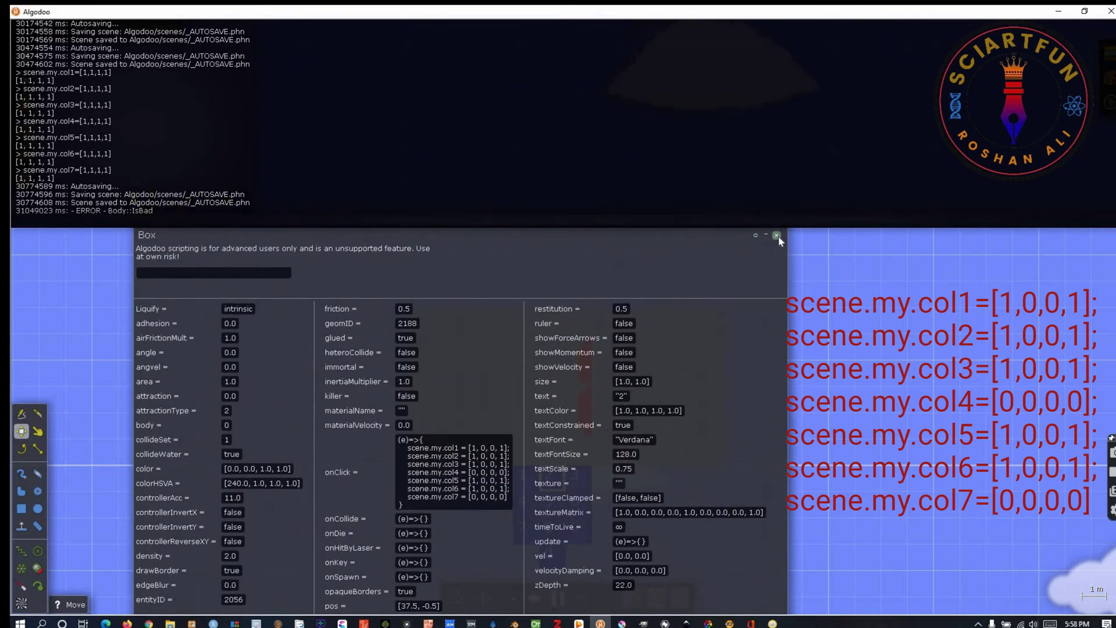
left_click(776, 235)
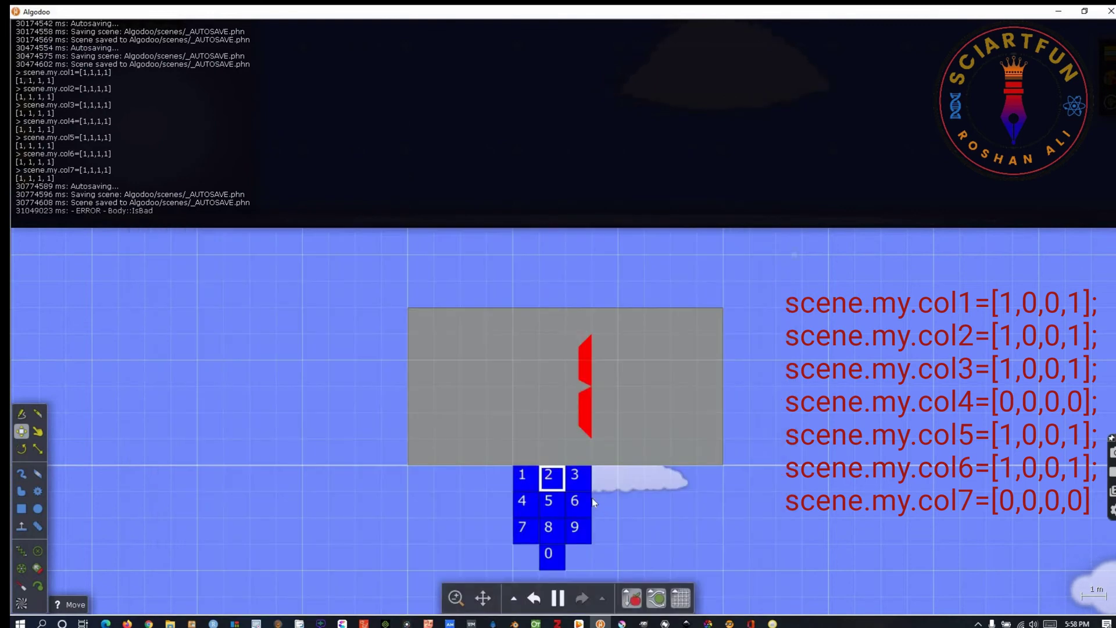
- Press button 2 to test the digit, then open and close button 3's script panel
left_click(555, 486)
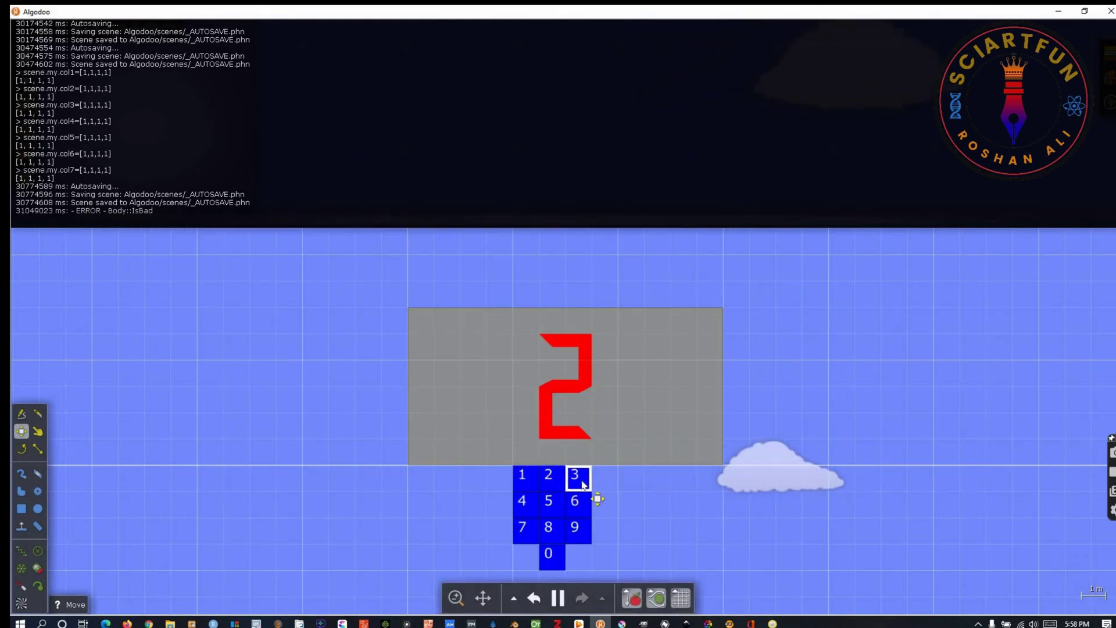
right_click(579, 476)
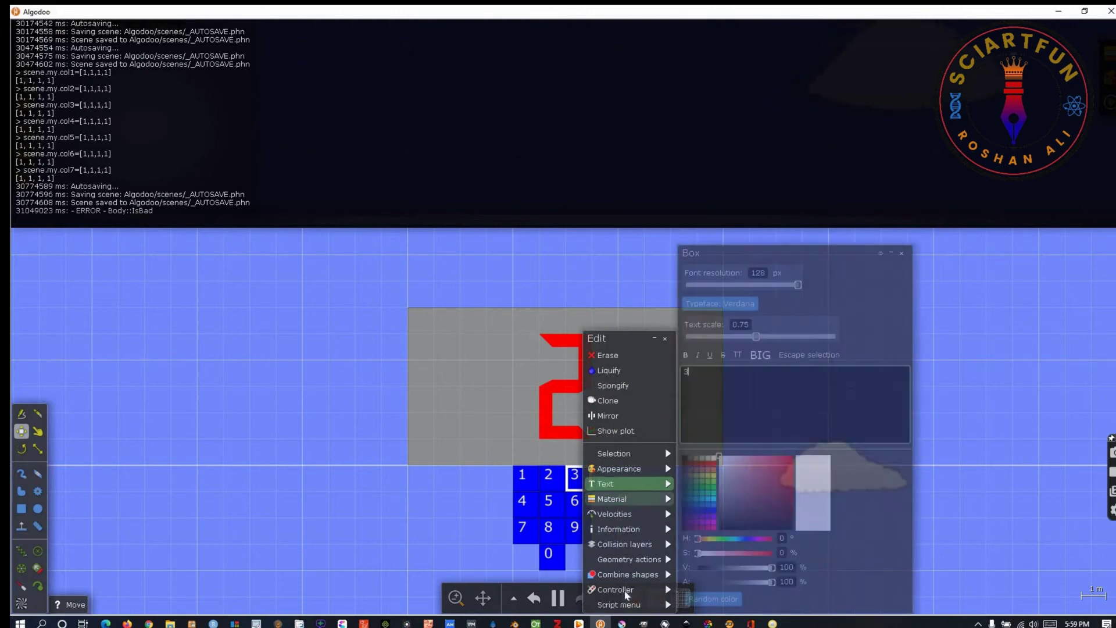
mouse_move(620, 605)
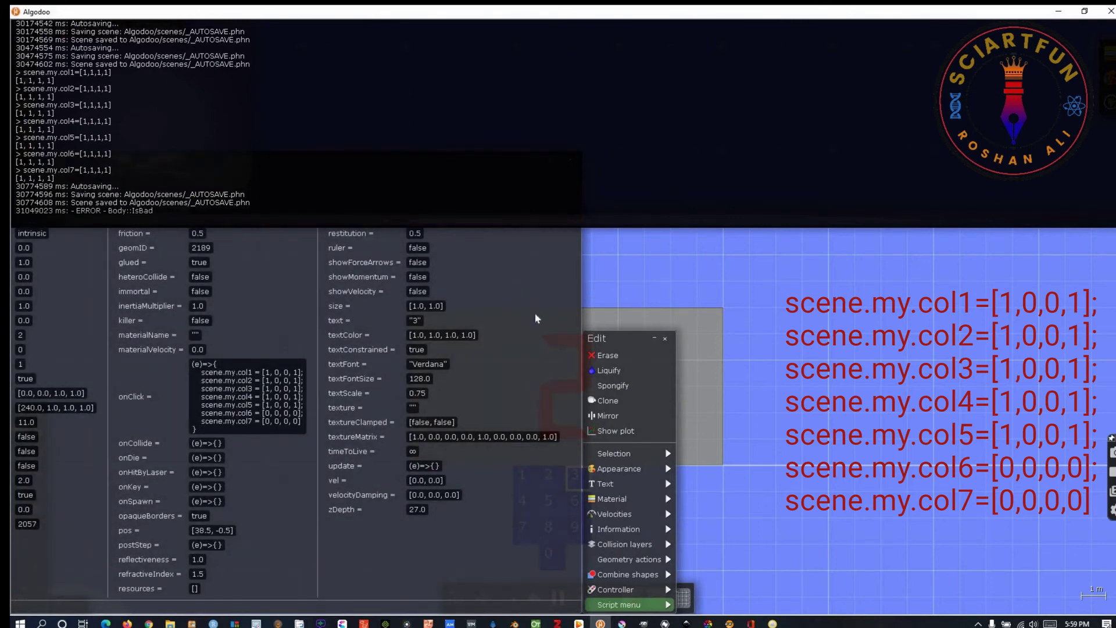
left_click(604, 492)
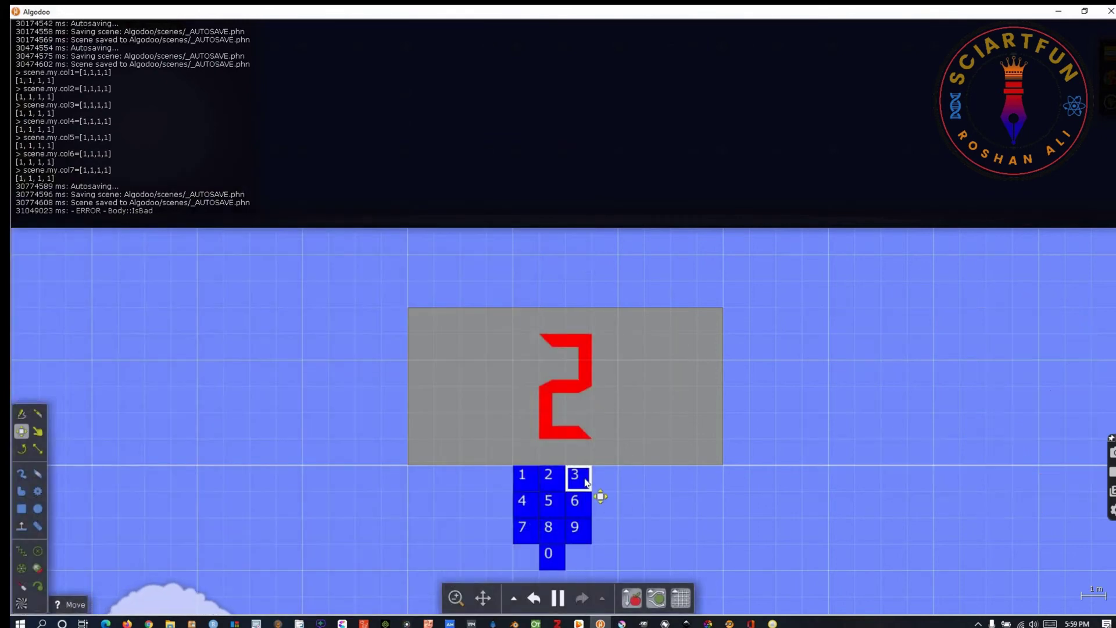
- After testing the 3 key, give the 4 key an onClick script for digit 4 and test it
left_click(586, 483)
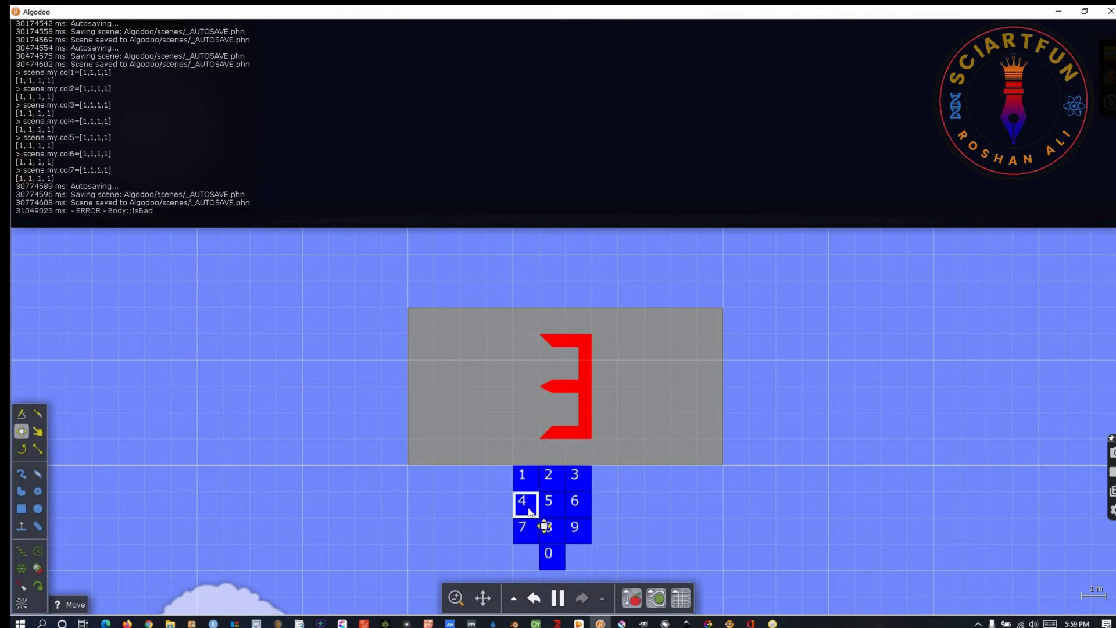
right_click(530, 512)
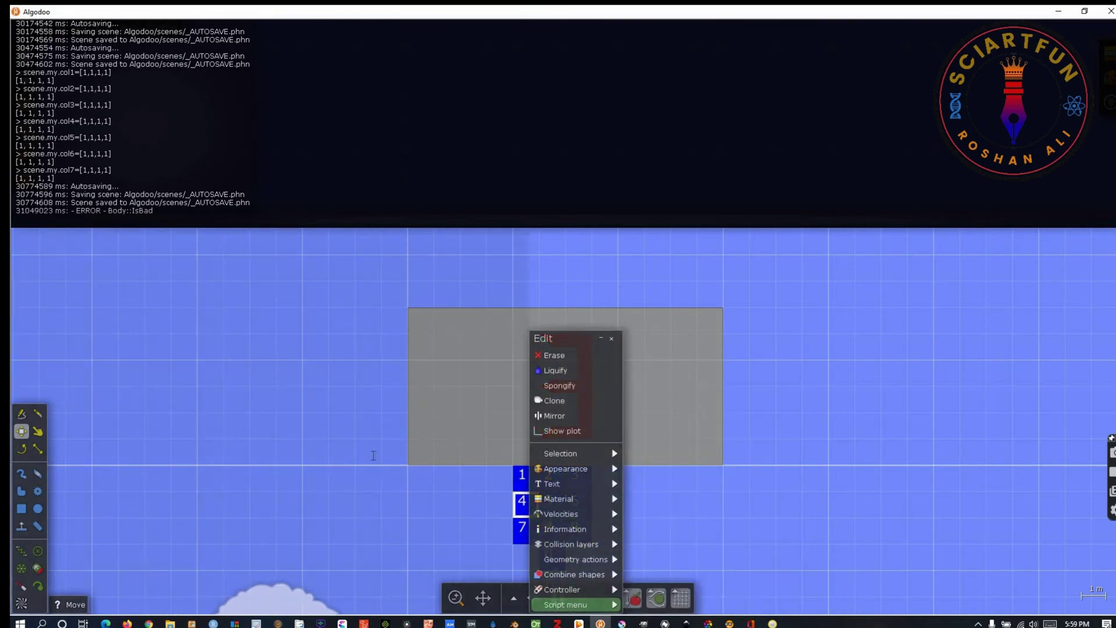
left_click(251, 429)
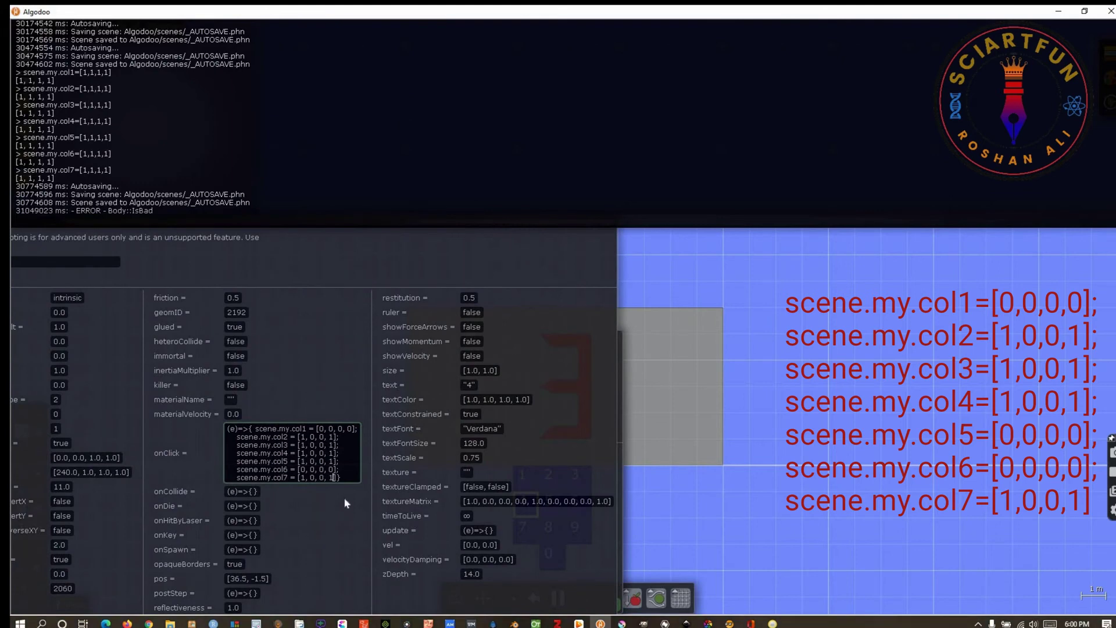
key("Return")
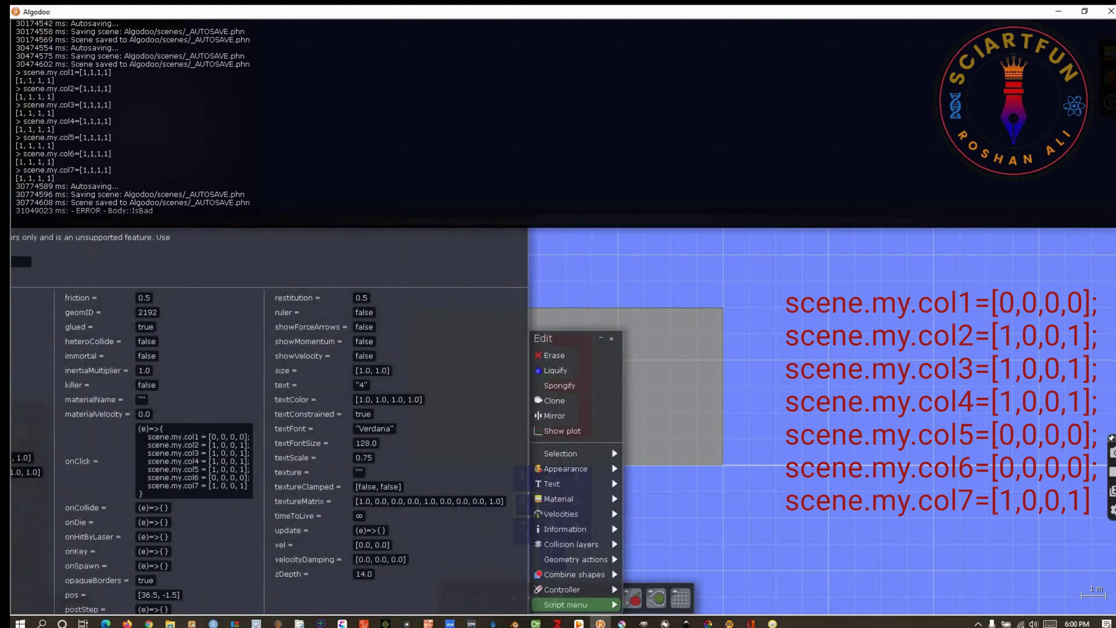
left_click(445, 326)
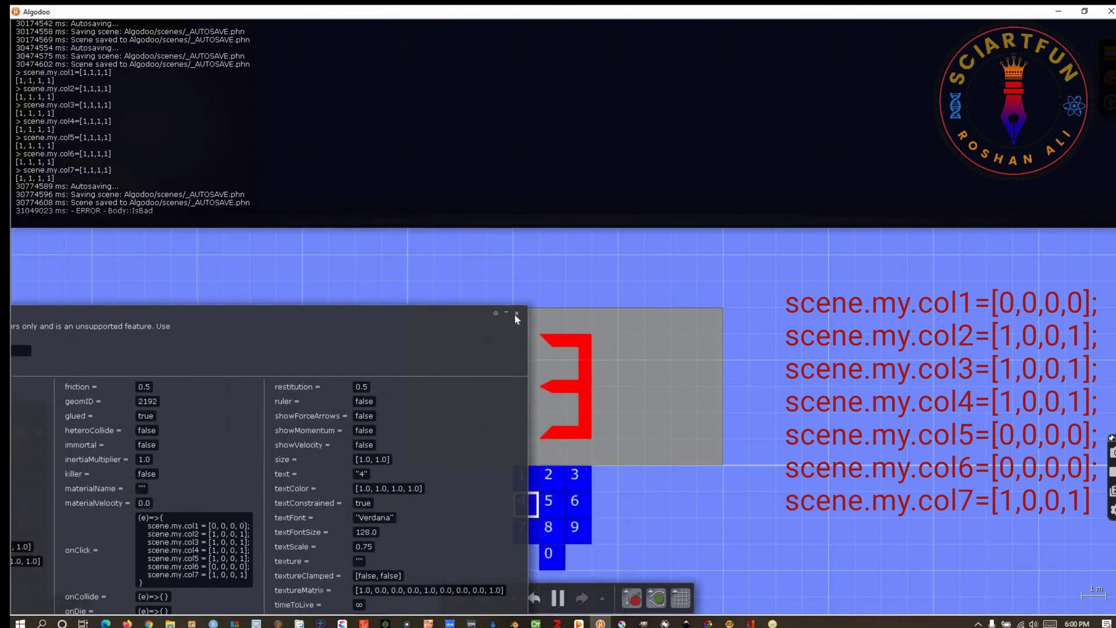
left_click(516, 313)
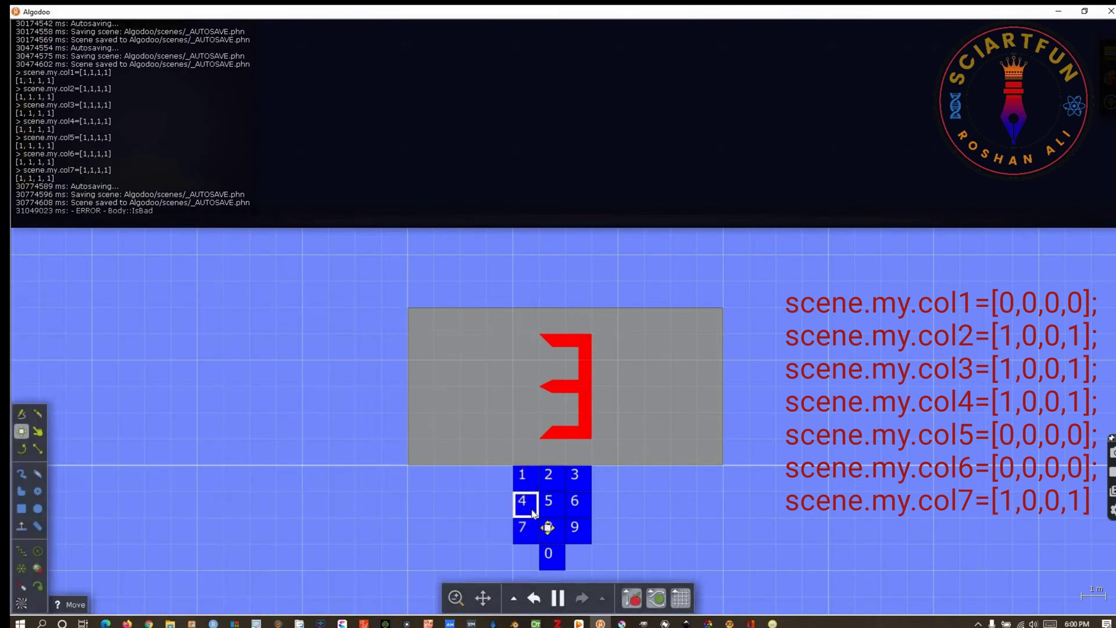
left_click(532, 512)
- Correct the col5 values in the 4 key's script so it lights col2, col3, col4 and col7
right_click(532, 512)
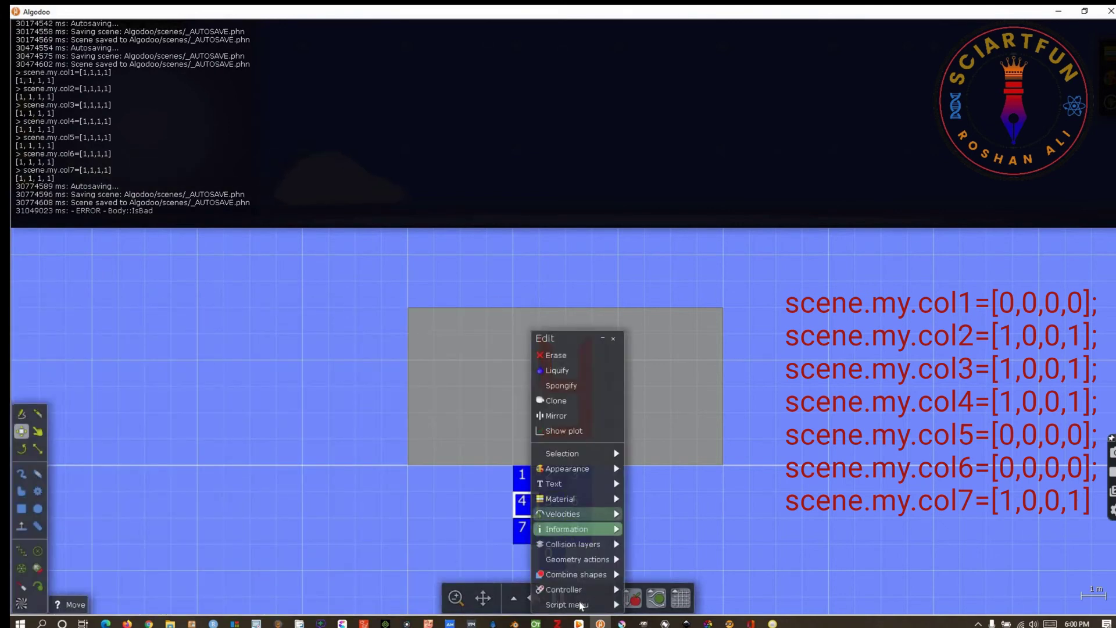
mouse_move(567, 605)
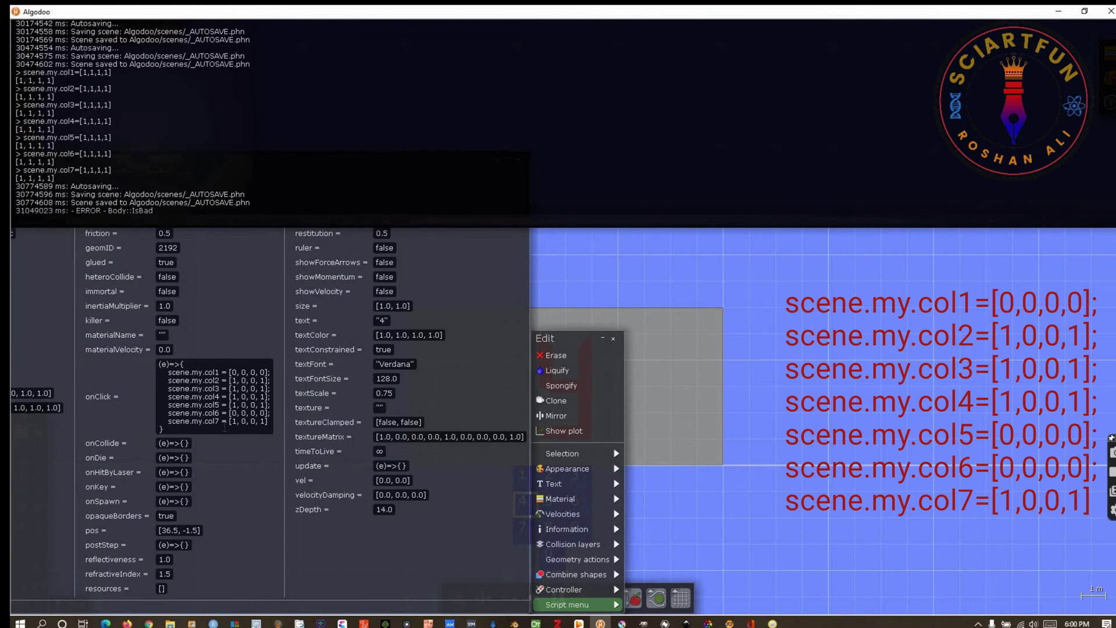
left_click(236, 405)
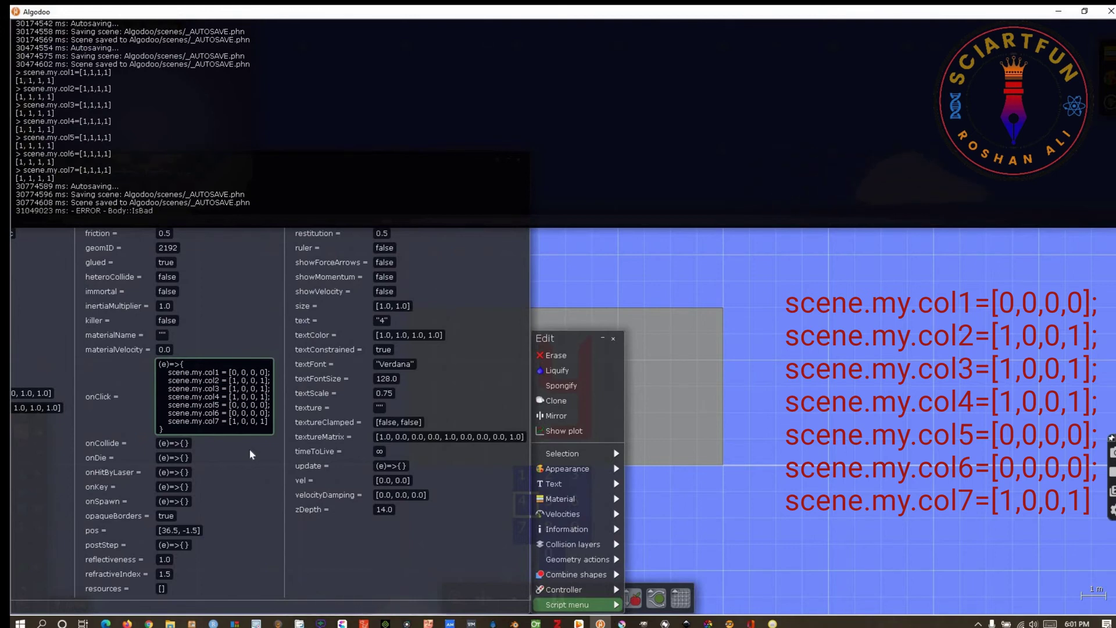
left_click(482, 248)
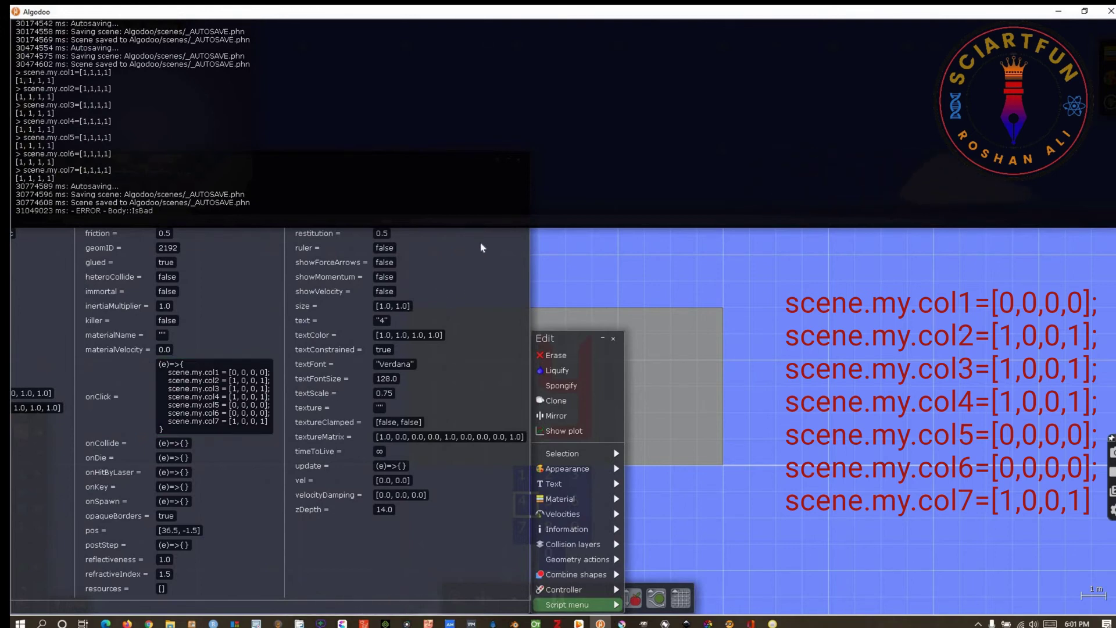
left_click(482, 315)
left_click(560, 503)
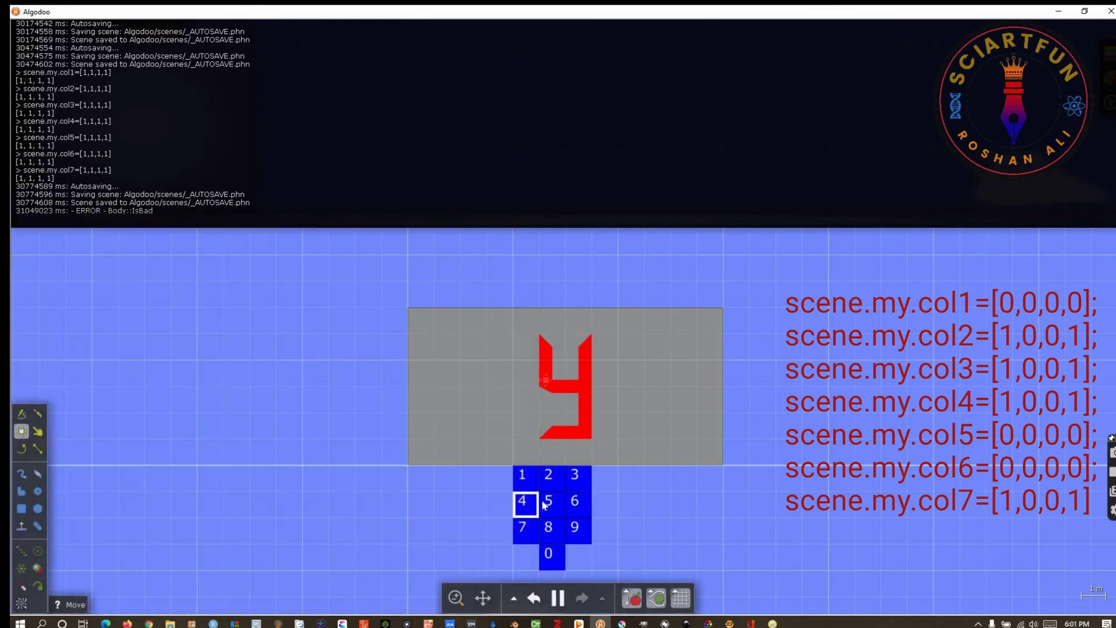
left_click(531, 511)
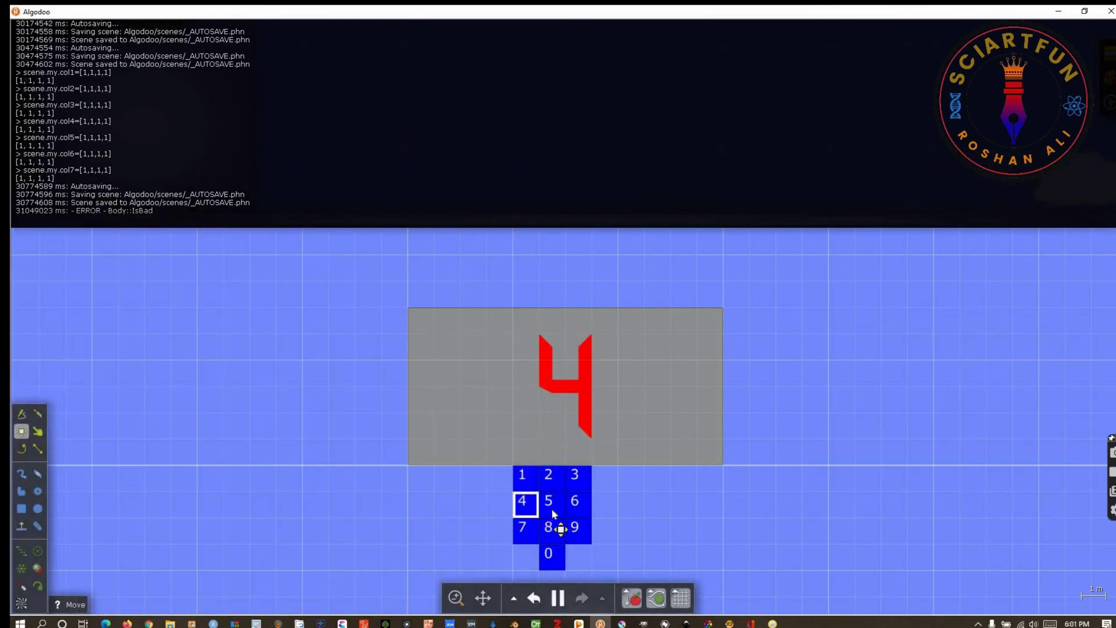
- Change col7 in the 5 key's onClick to [1,0,0,1] and confirm it shows a red 5
right_click(554, 512)
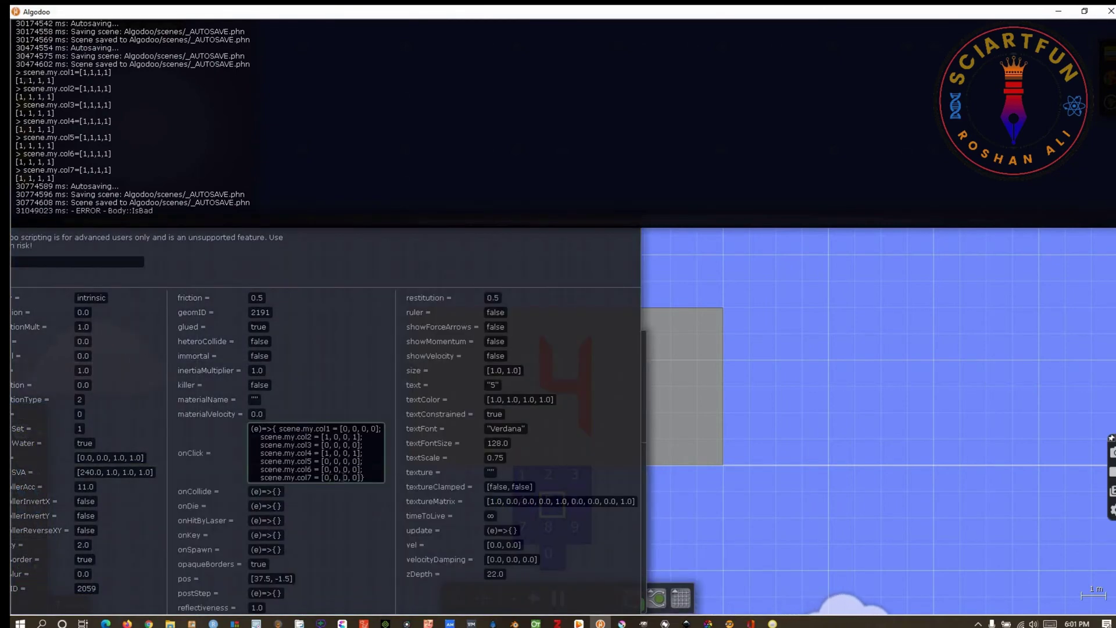
type("1")
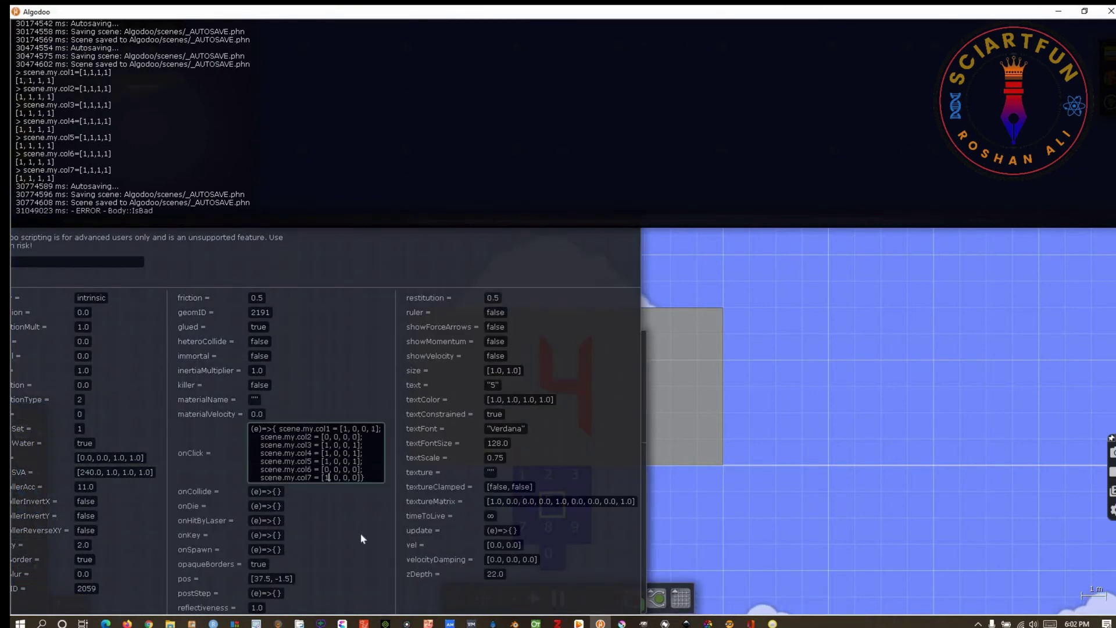
key("Right")
key("Right")
key("Right")
key("Right")
key("Right")
key("Right")
key("Right")
key("Right")
key("Right")
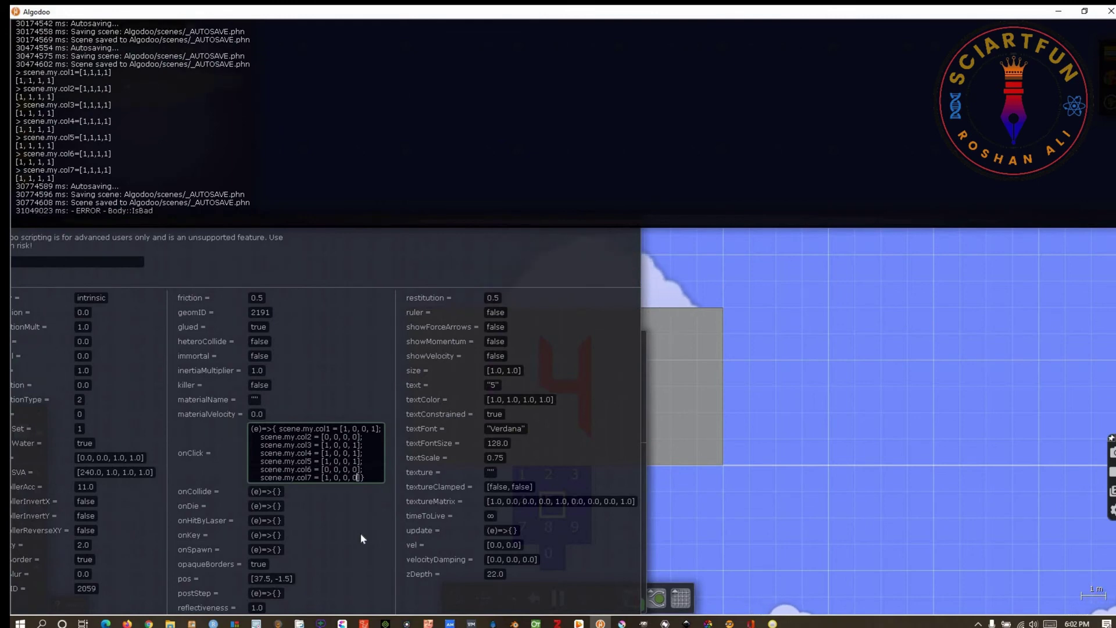
key("BackSpace")
type("1")
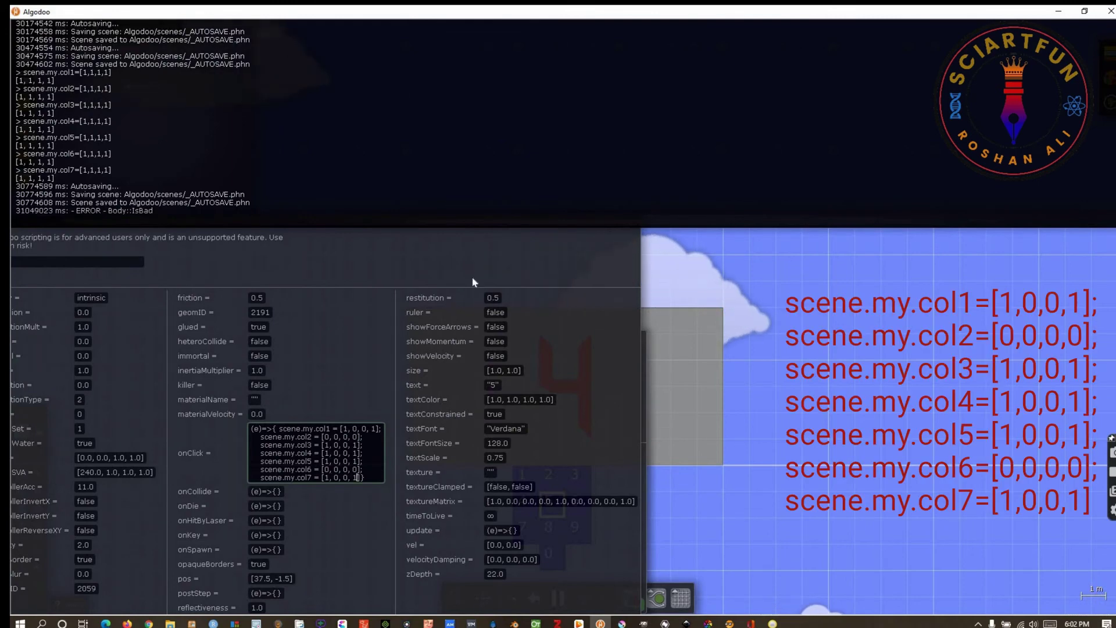
key("Return")
left_click_drag(525, 265, 518, 301)
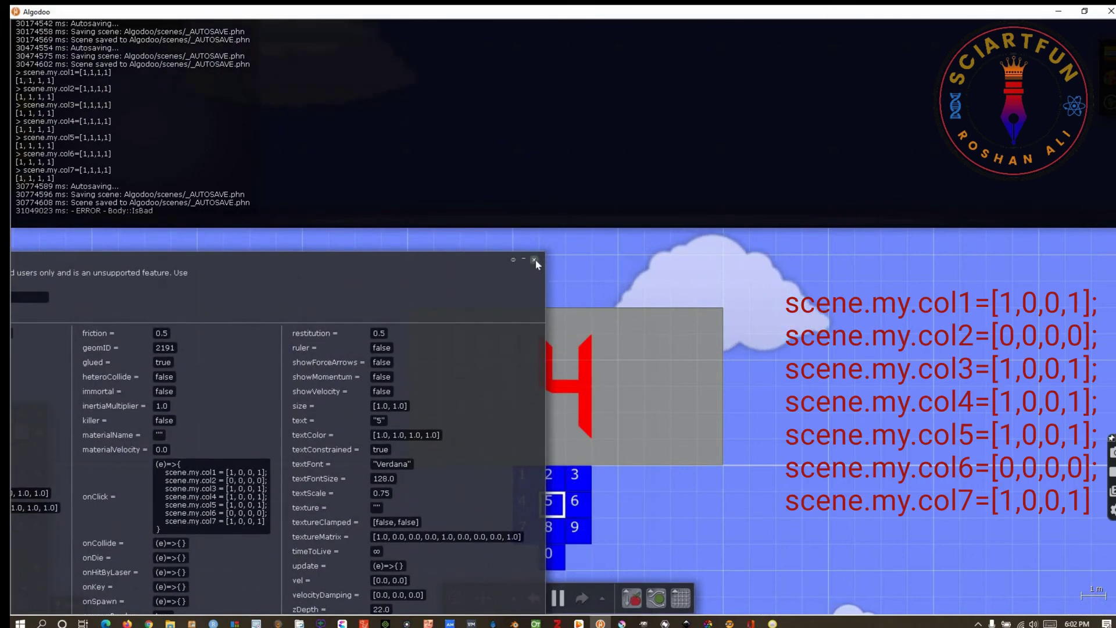
left_click(534, 260)
left_click(567, 510)
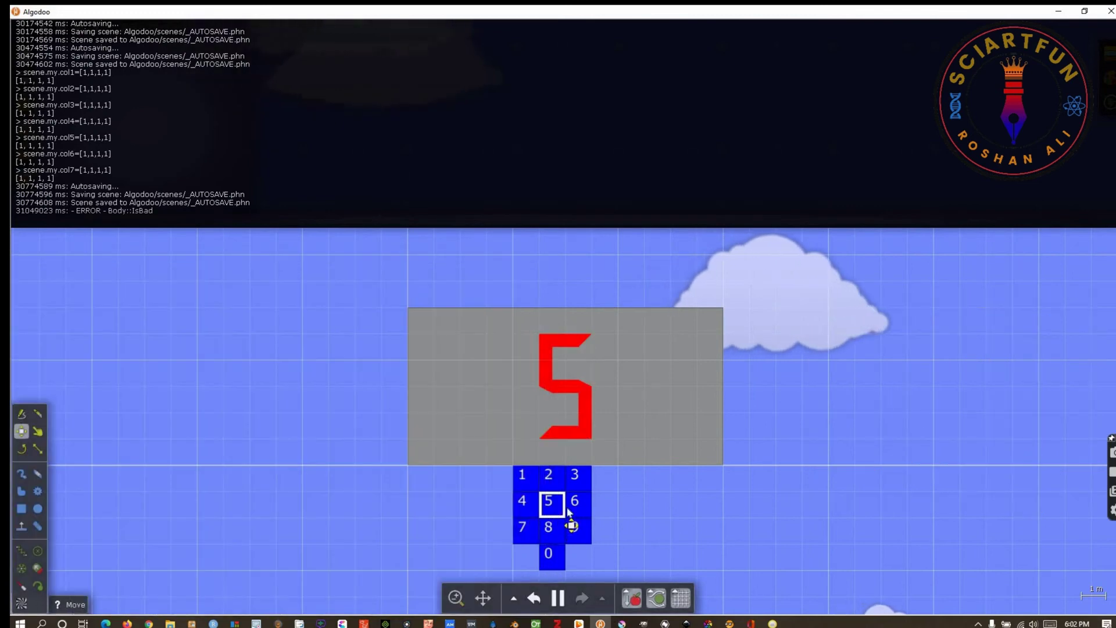
- Check the 6 key's onClick script and test that it shows a red 6
right_click(581, 510)
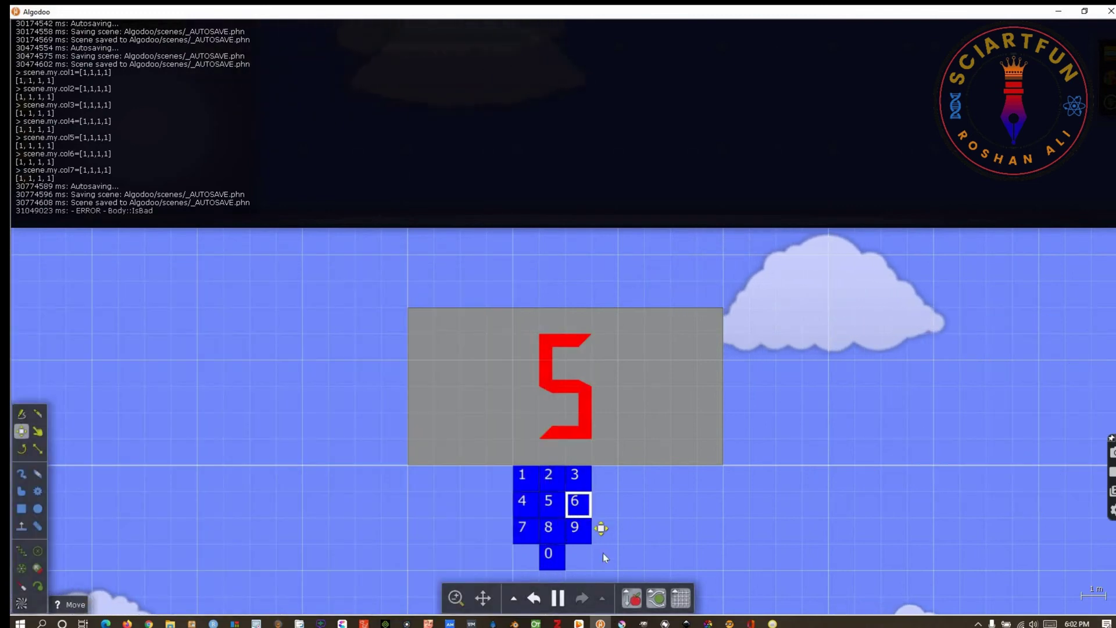
mouse_move(625, 605)
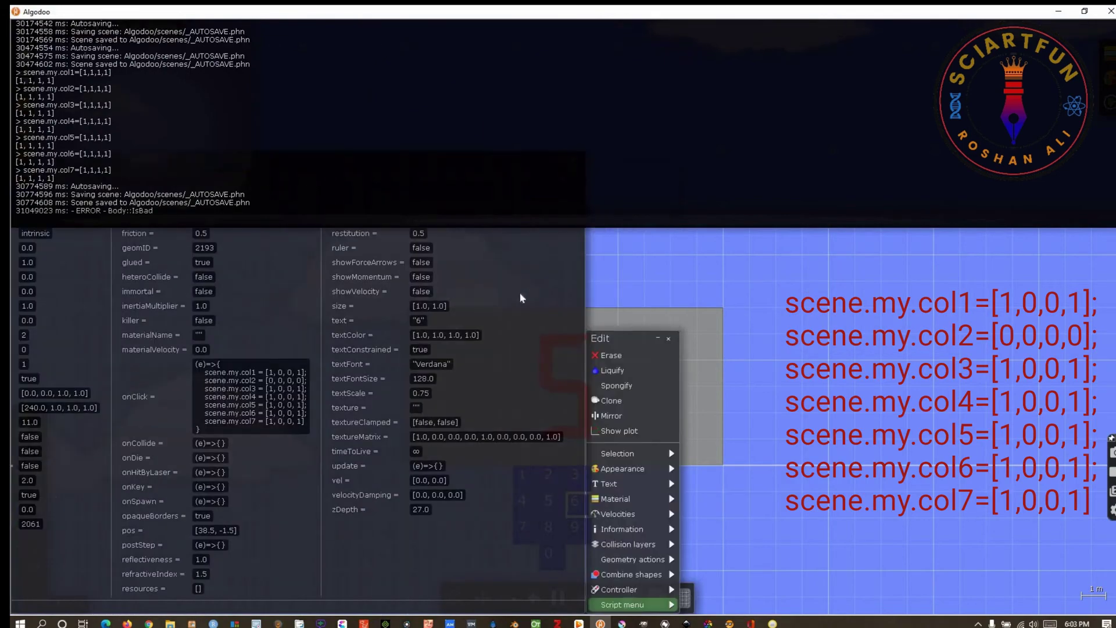
left_click_drag(534, 234, 541, 326)
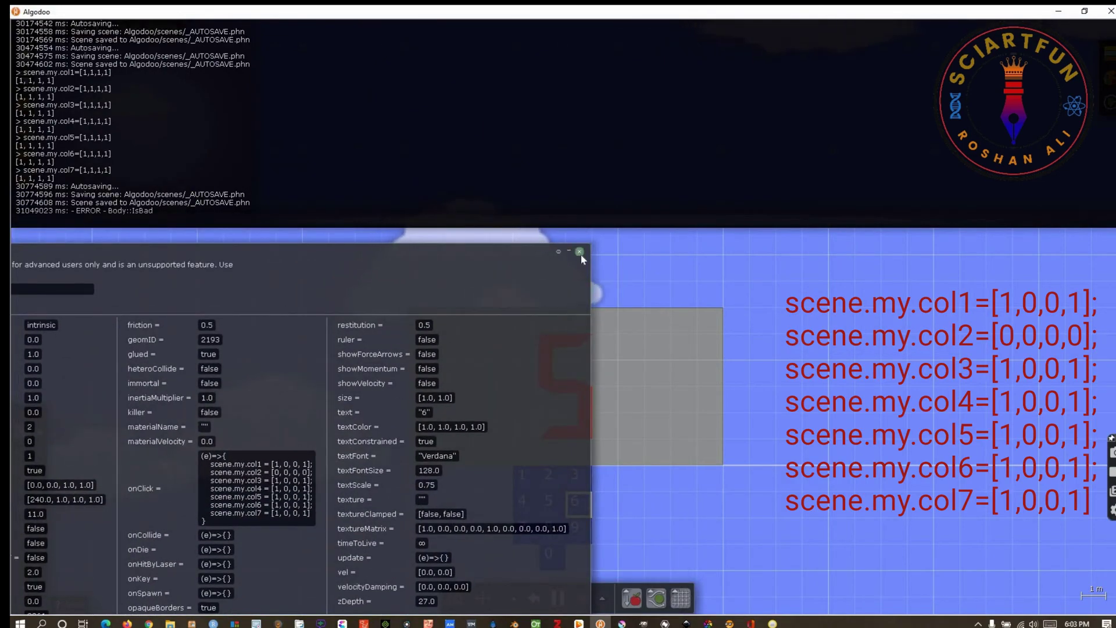
left_click(580, 252)
left_click(578, 513)
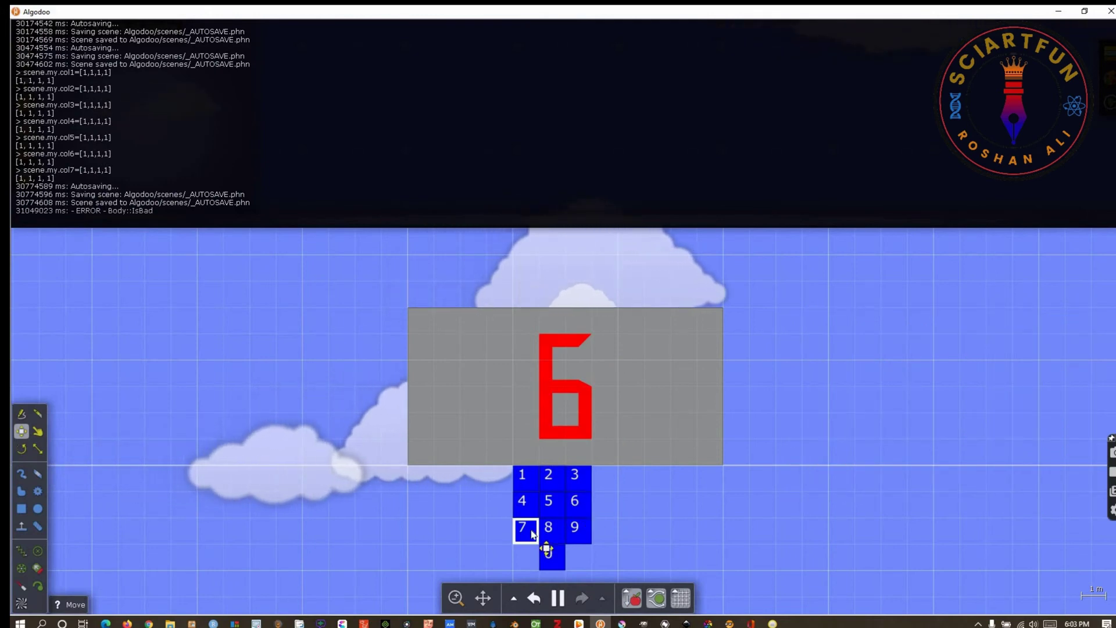
- Write the 7 key's onClick script lighting col1, col2 and col4, all others off
right_click(535, 532)
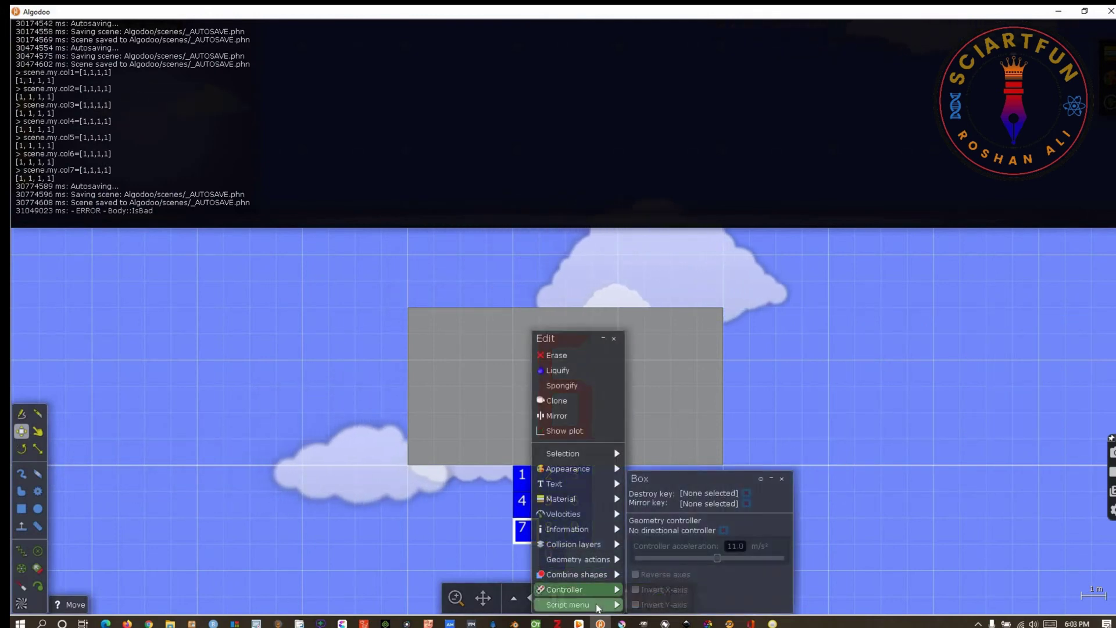
mouse_move(598, 609)
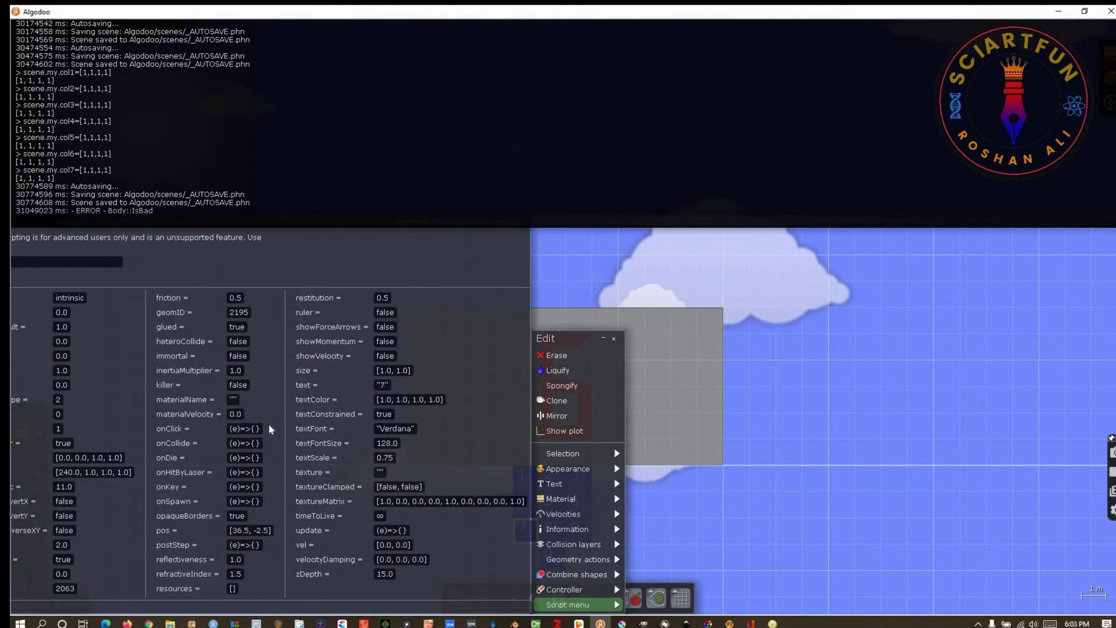
left_click(244, 430)
key("Return")
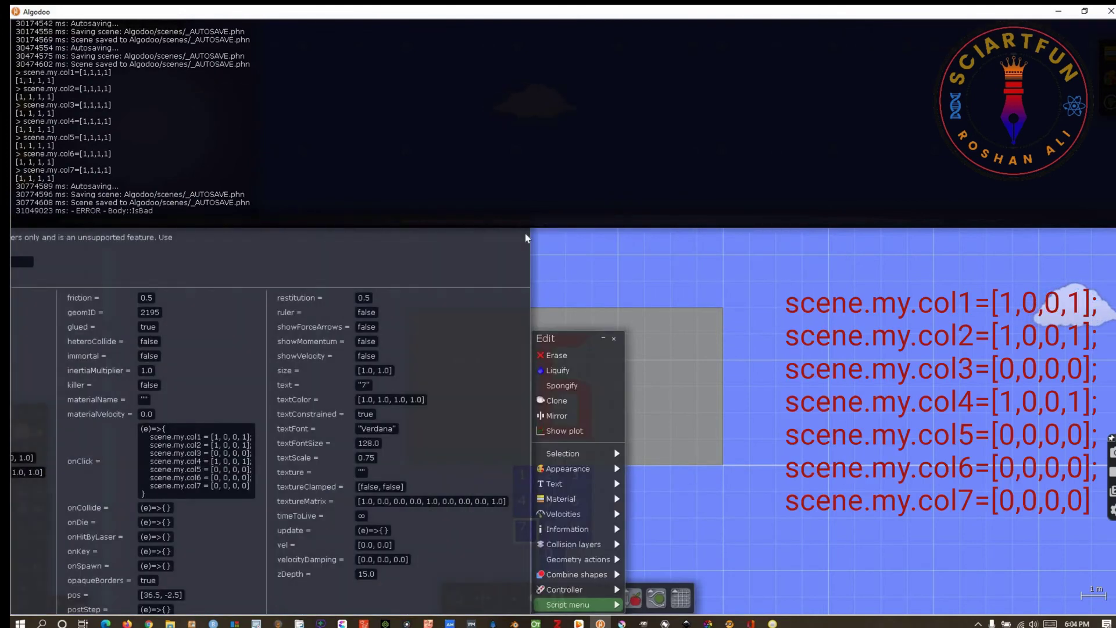
left_click(530, 538)
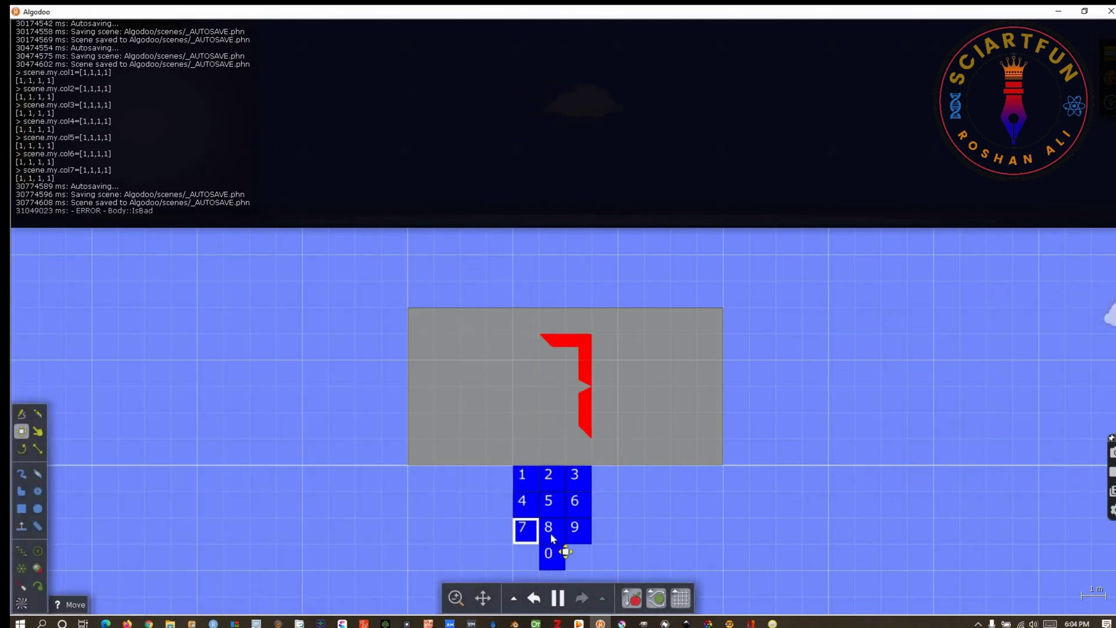
- Review the 8 key's onClick script in its script properties
right_click(553, 540)
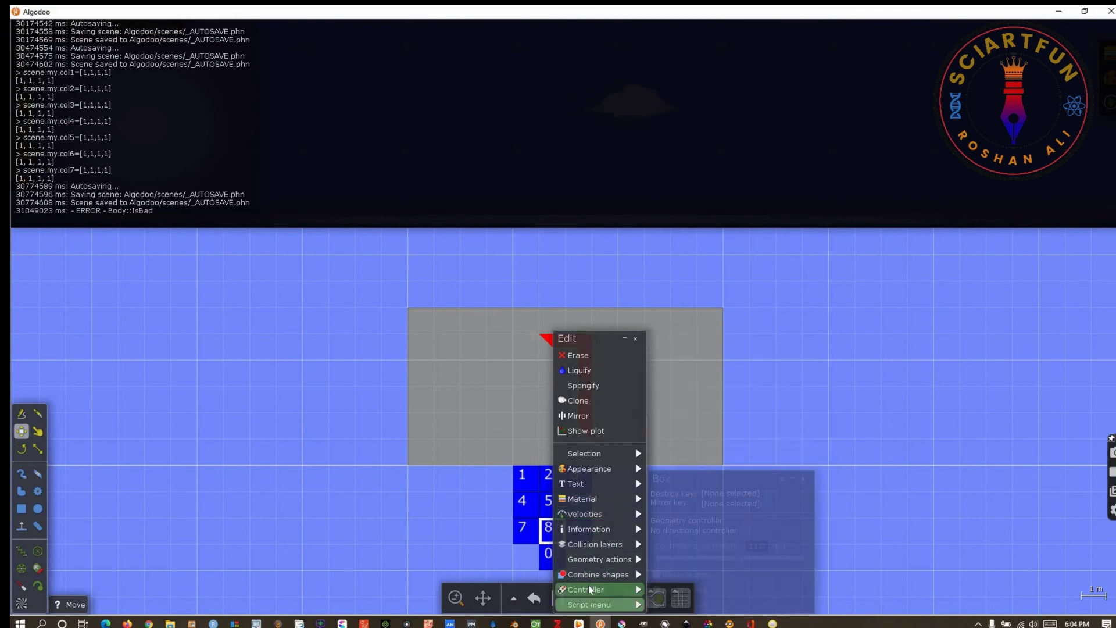
mouse_move(593, 605)
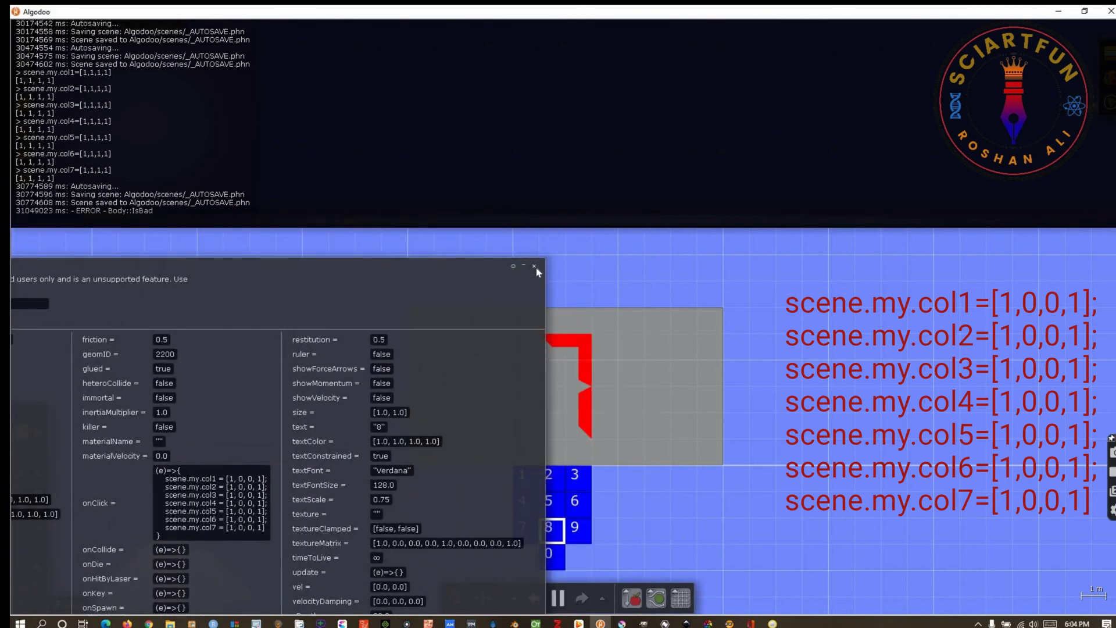
left_click(563, 480)
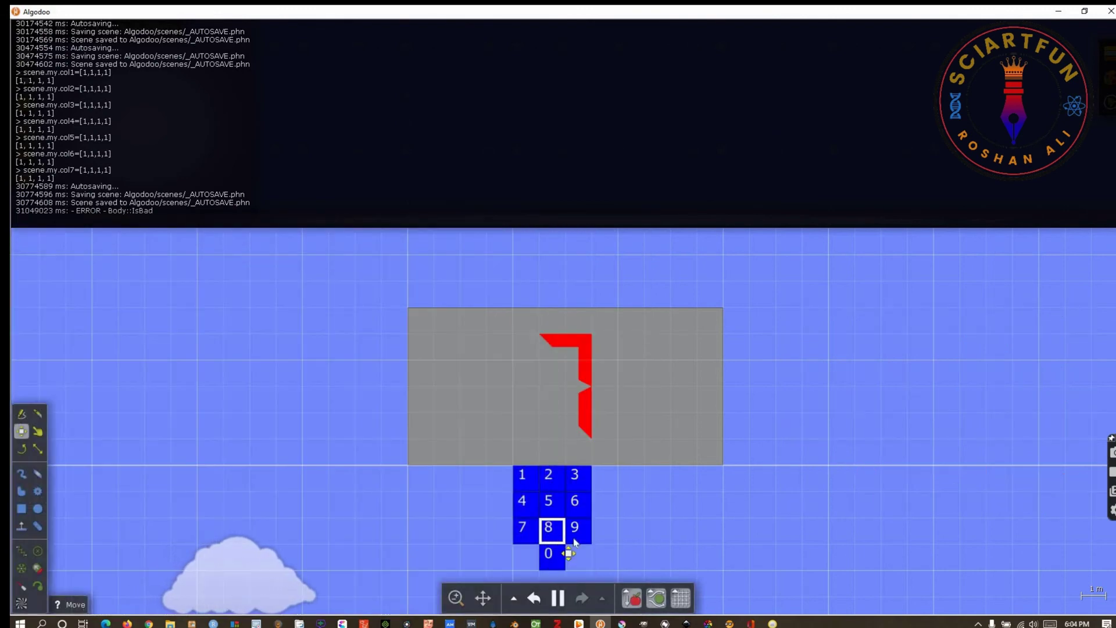
- Edit the 9 key's onClick script with the scene.my.col values for digit 9
right_click(586, 542)
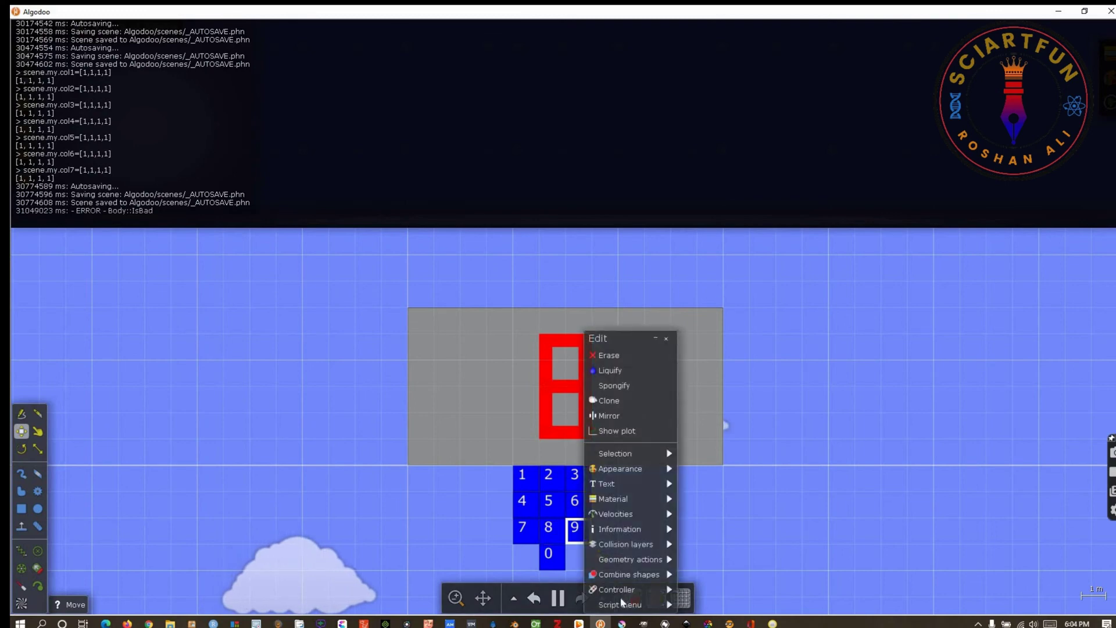
left_click(620, 605)
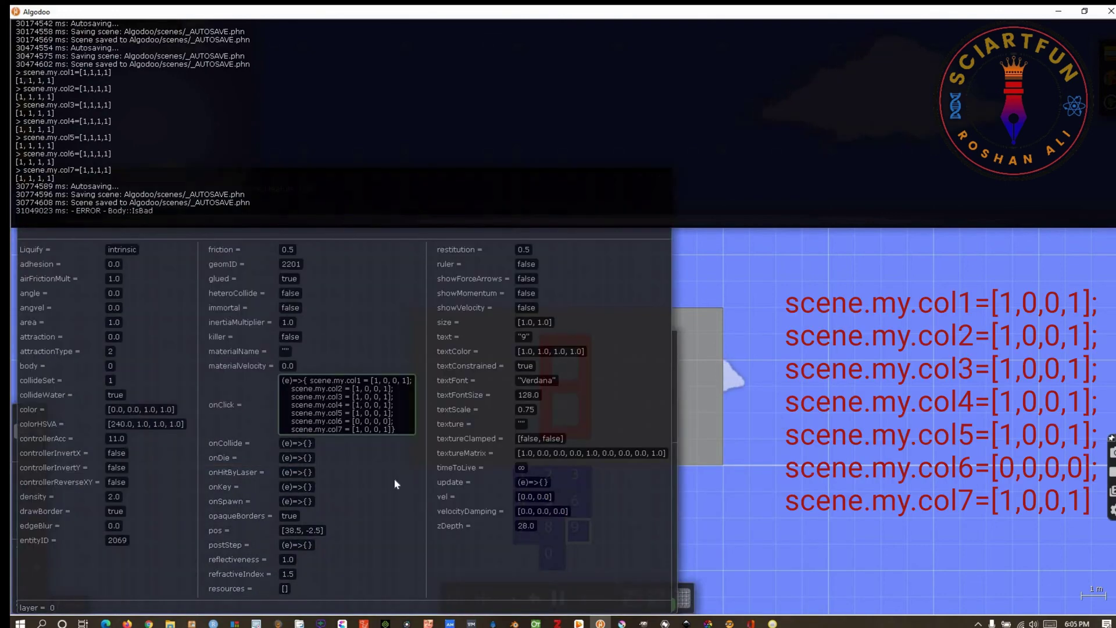
left_click(467, 307)
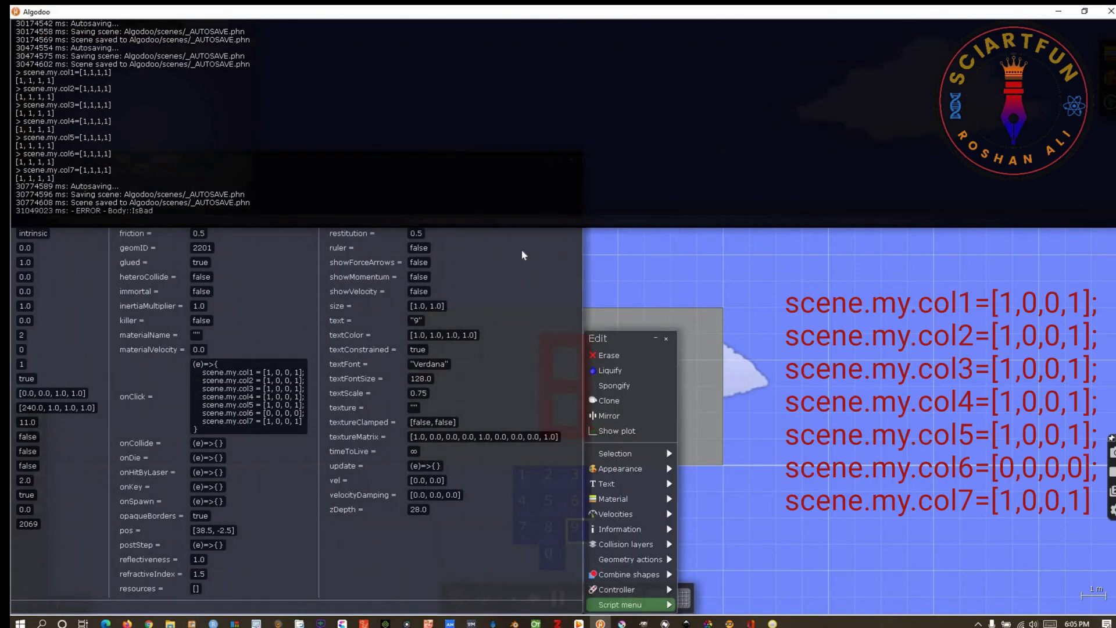
scroll(526, 291, "up", 5)
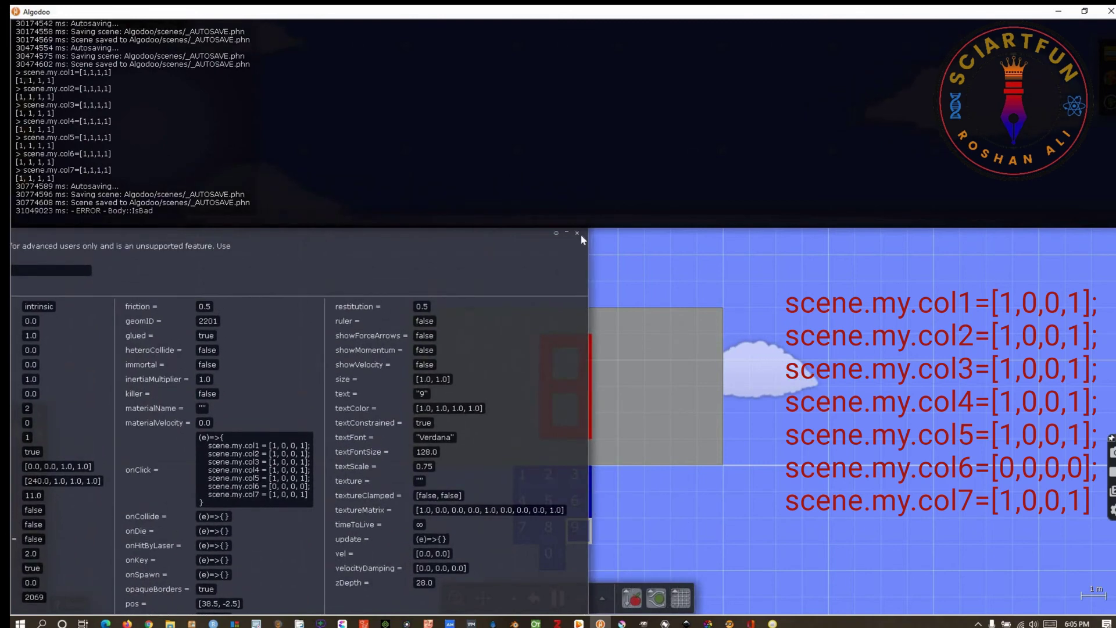
left_click(591, 381)
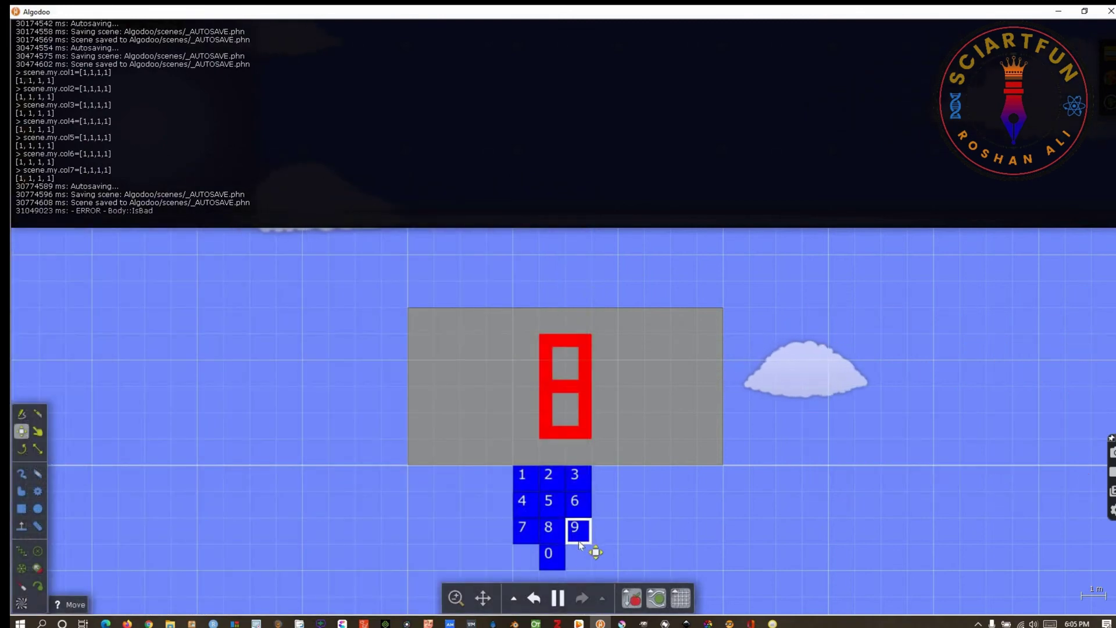
- Give the 0 key an onClick script that lights the segments for a red 0
right_click(556, 564)
mouse_move(599, 605)
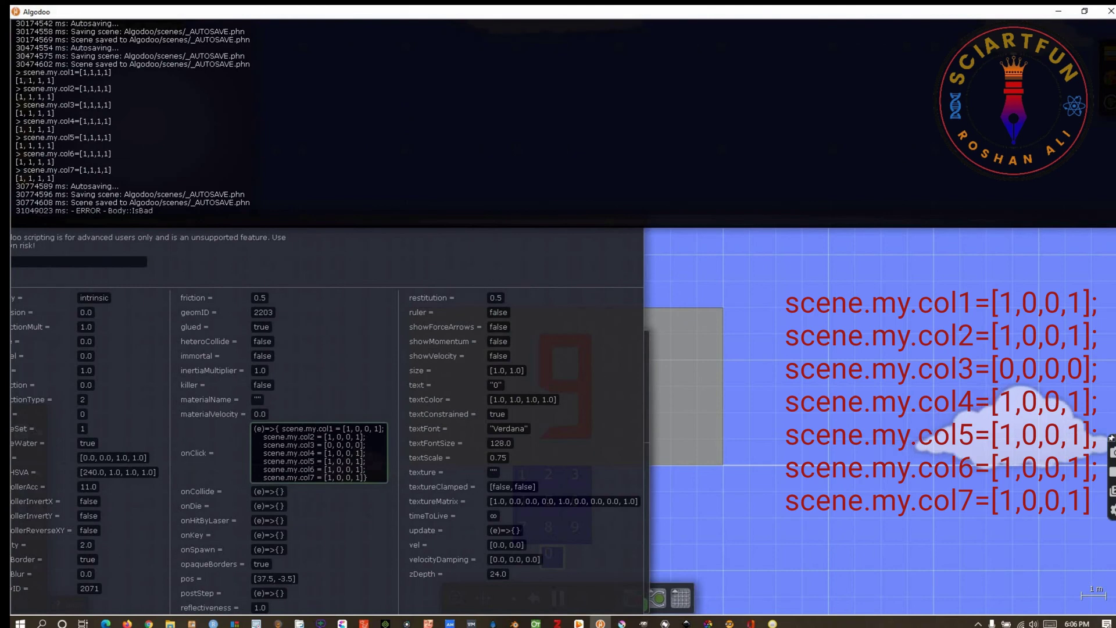
key("Return")
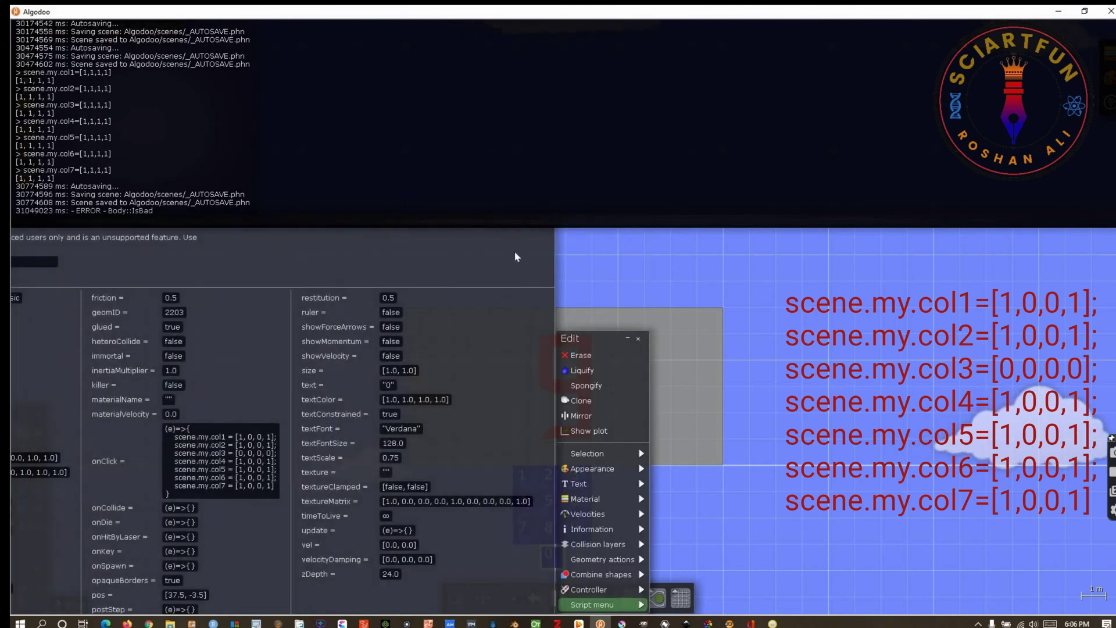
left_click(539, 255)
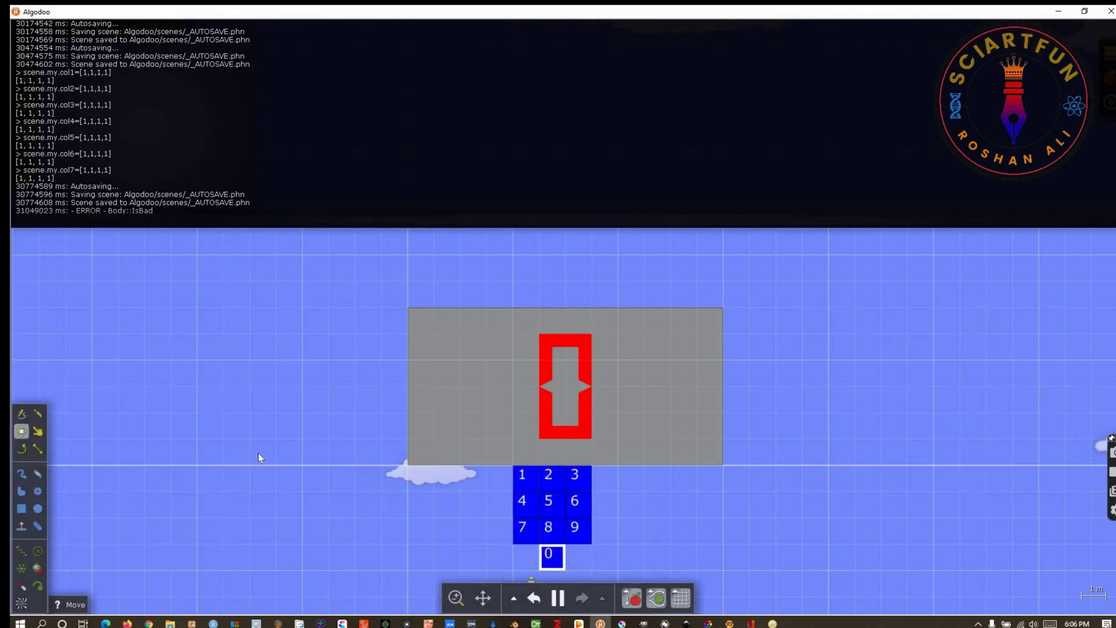
- Press keys 1, 2, 3 and 4 in turn, checking each red digit on the display
left_click(533, 481)
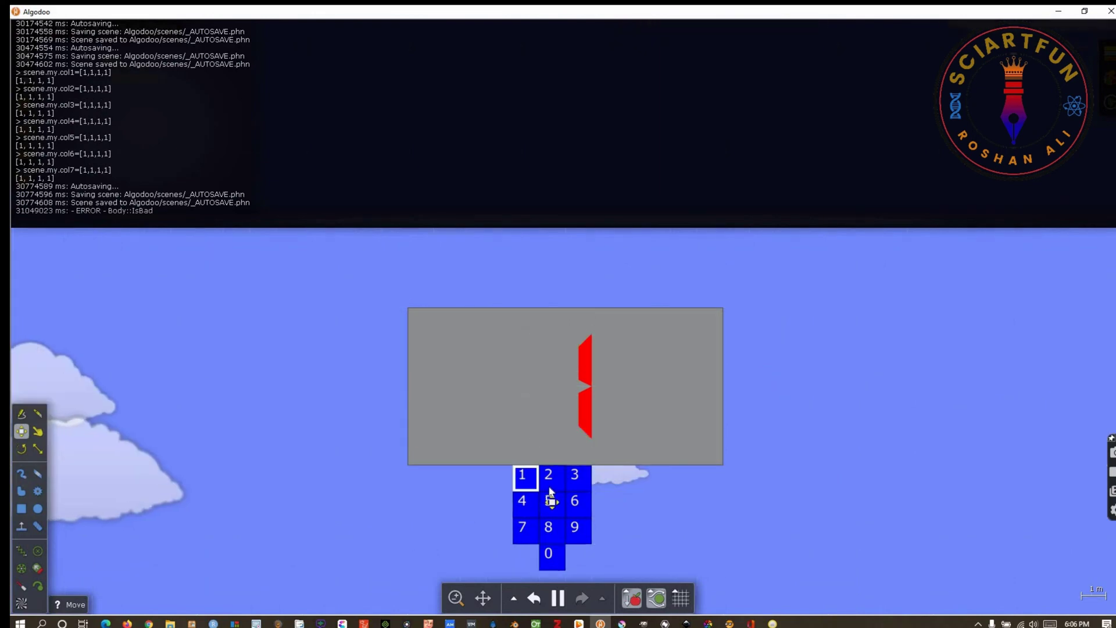
left_click(552, 482)
left_click(572, 488)
left_click(530, 509)
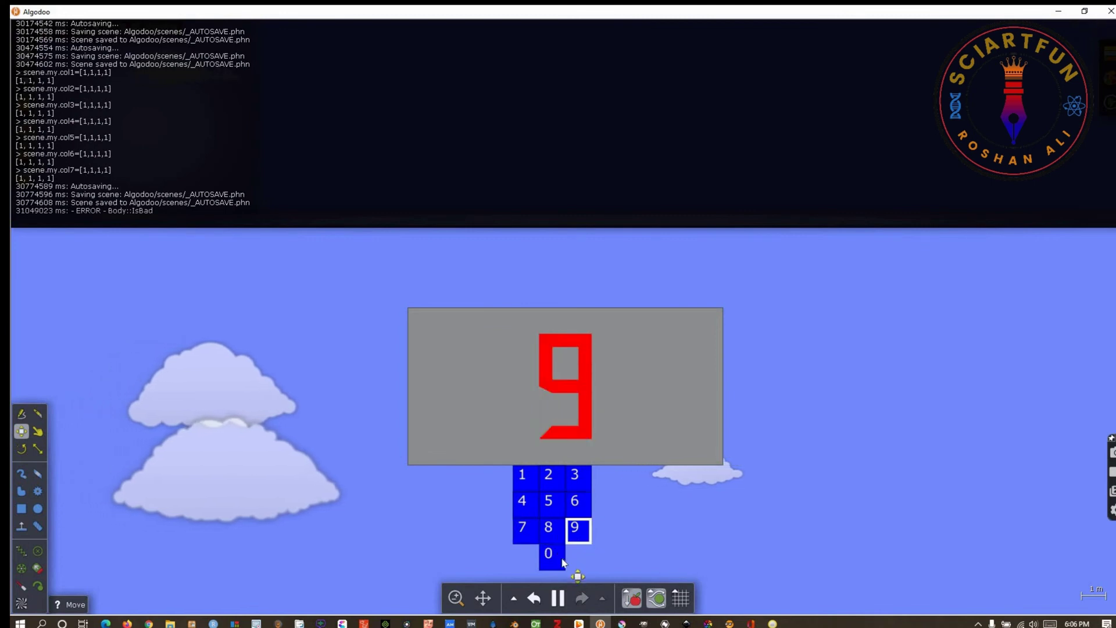
scroll(594, 422, "up", 2)
scroll(569, 285, "up", 5)
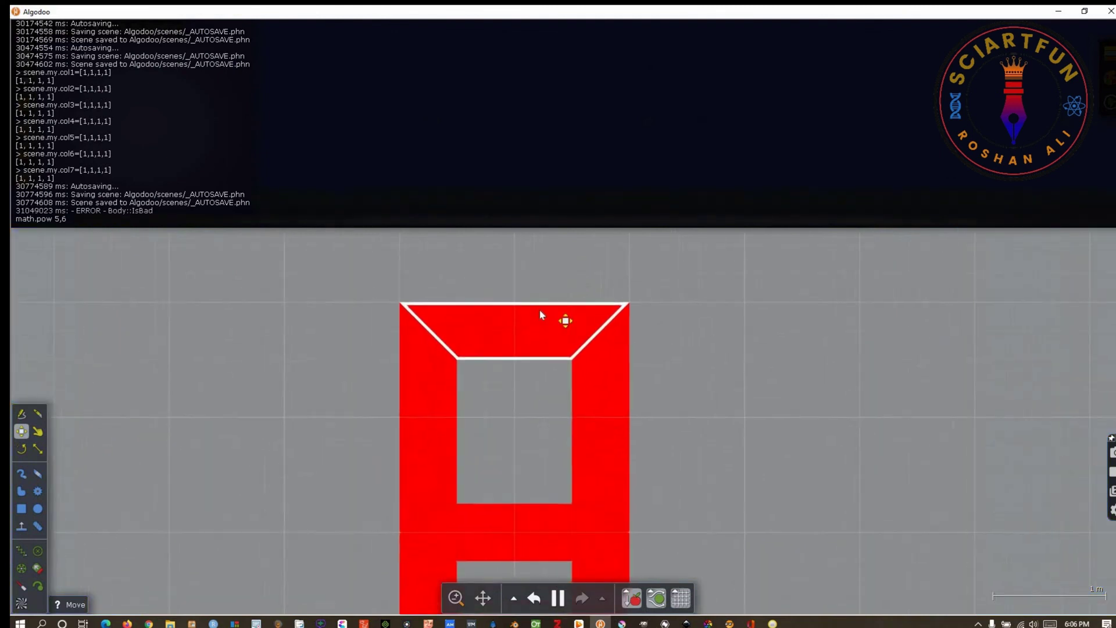
scroll(539, 314, "up", 4)
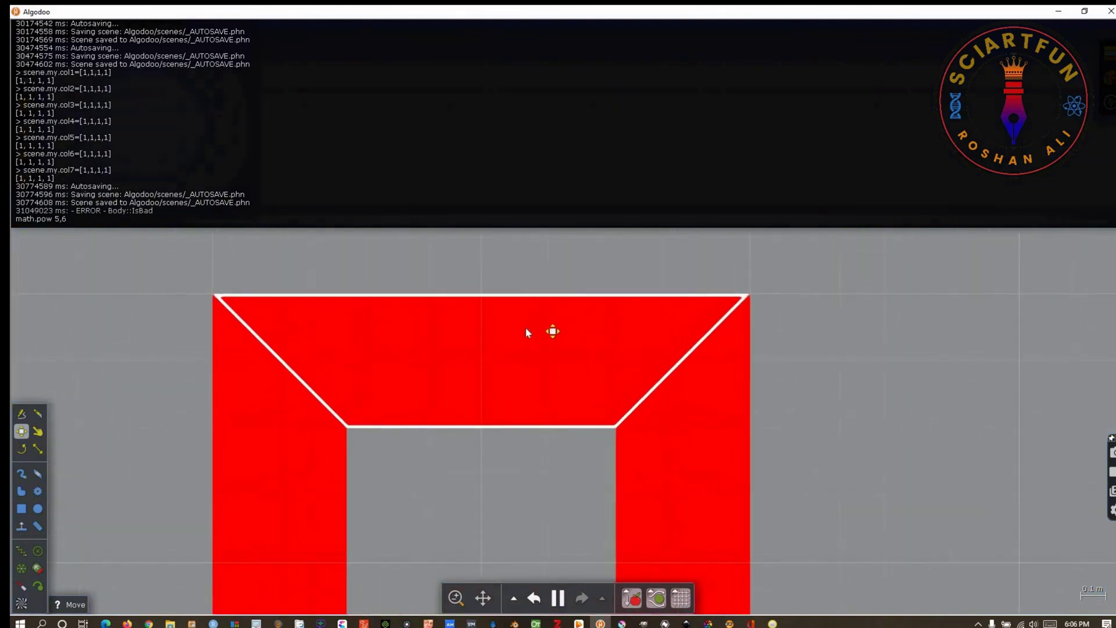
scroll(527, 335, "up", 1)
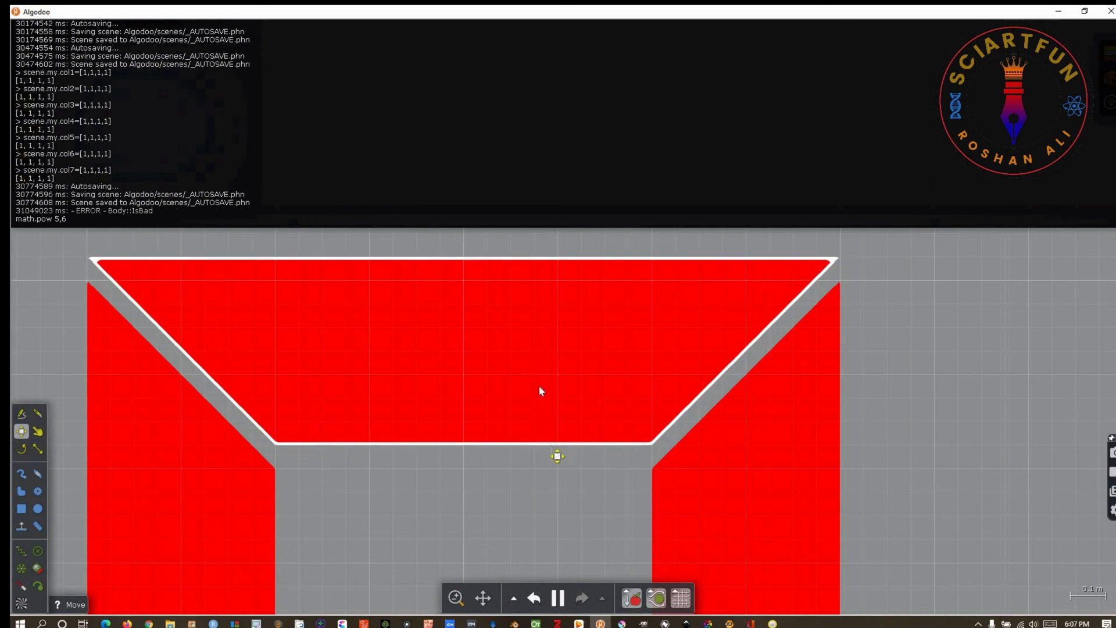
scroll(581, 401, "down", 10)
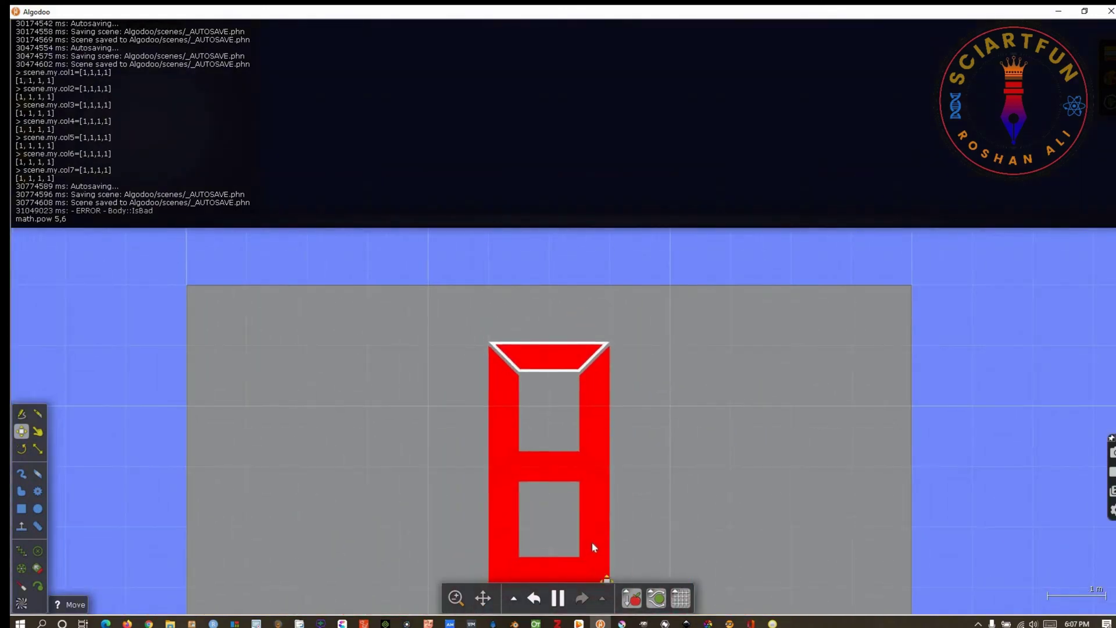
scroll(592, 542, "up", 2)
scroll(645, 326, "up", 5)
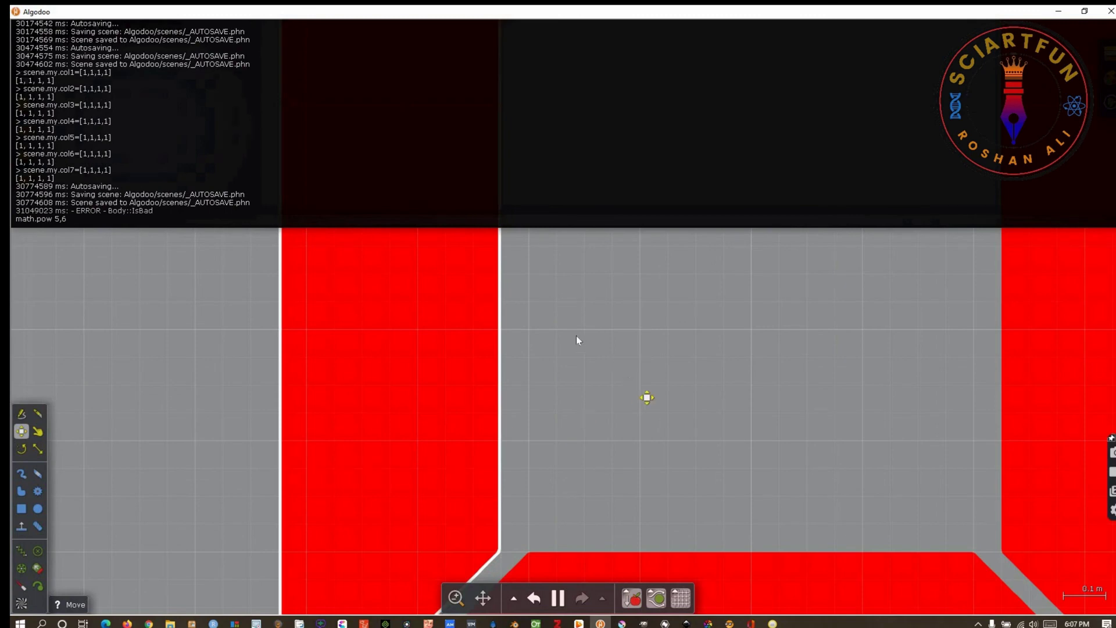
scroll(578, 339, "down", 8)
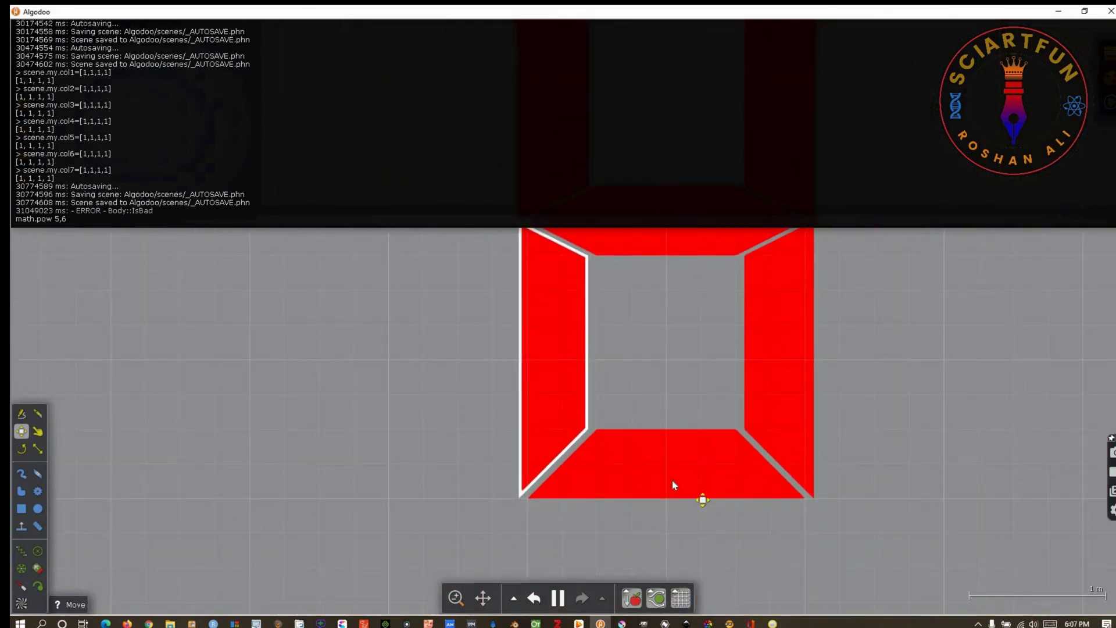
scroll(673, 485, "up", 7)
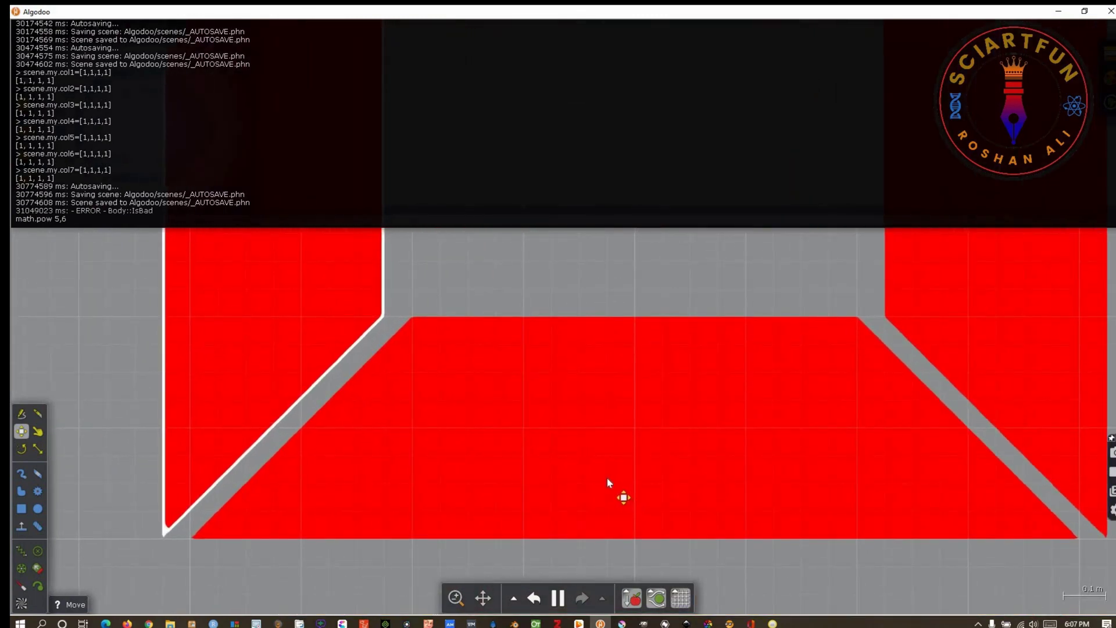
left_click(598, 467)
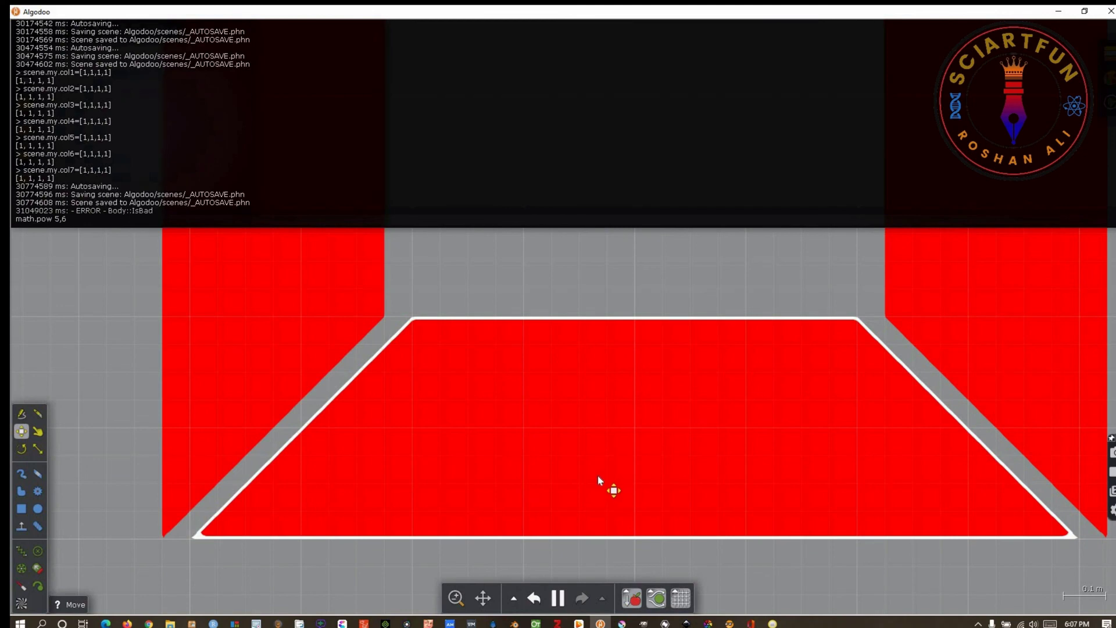
scroll(603, 443, "down", 7)
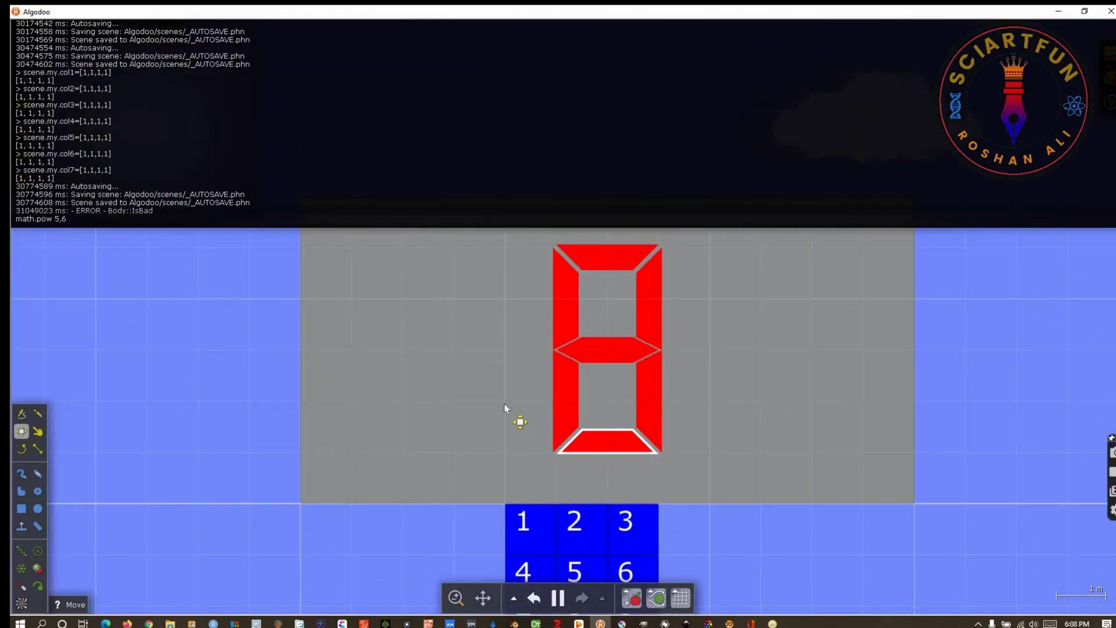
- Press keys 1 through 5, then 7, 8 and 9, watching each red digit appear
left_click(466, 500)
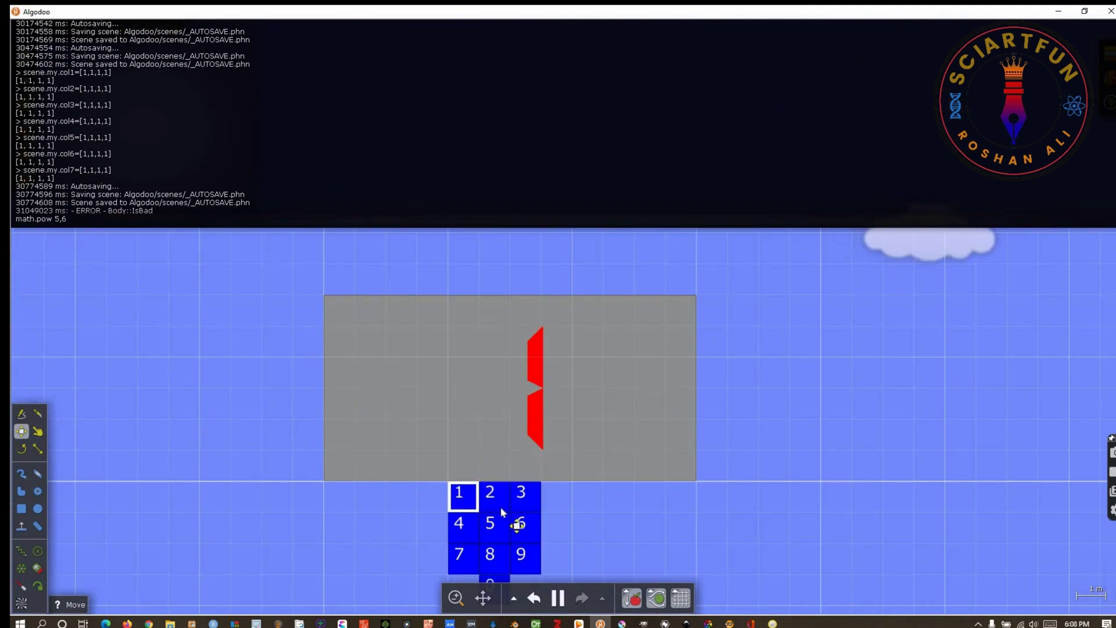
left_click(493, 498)
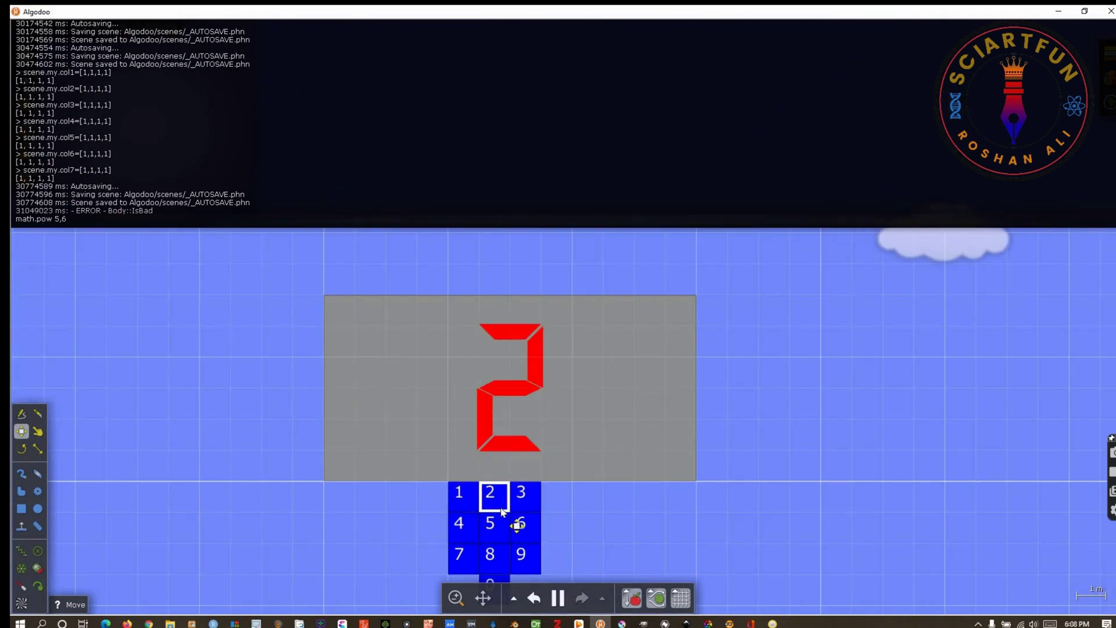
left_click(530, 510)
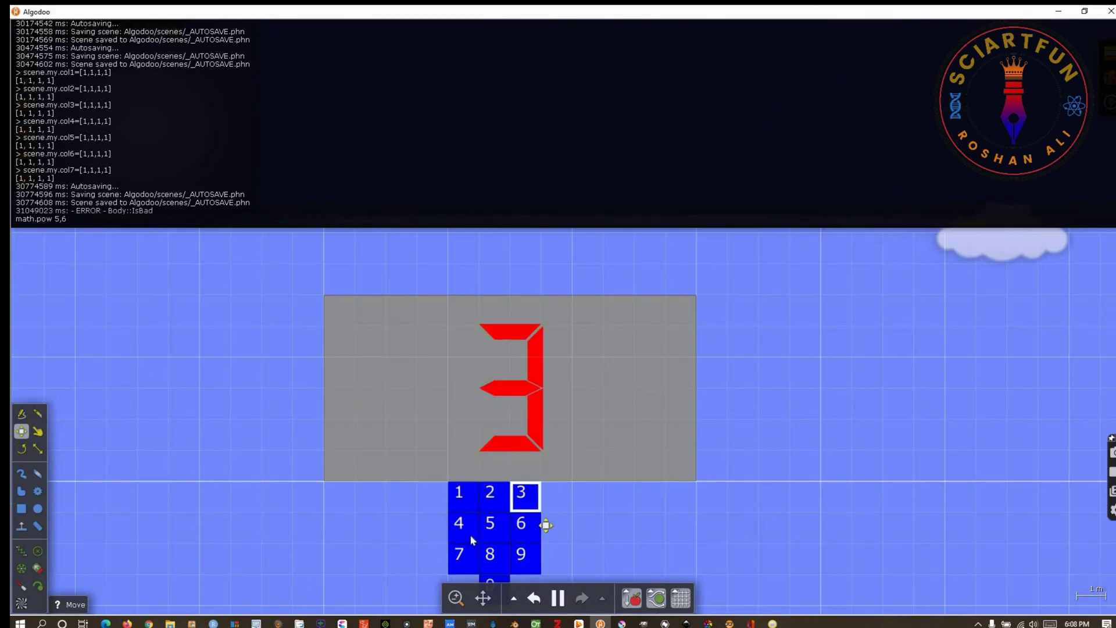
left_click(477, 536)
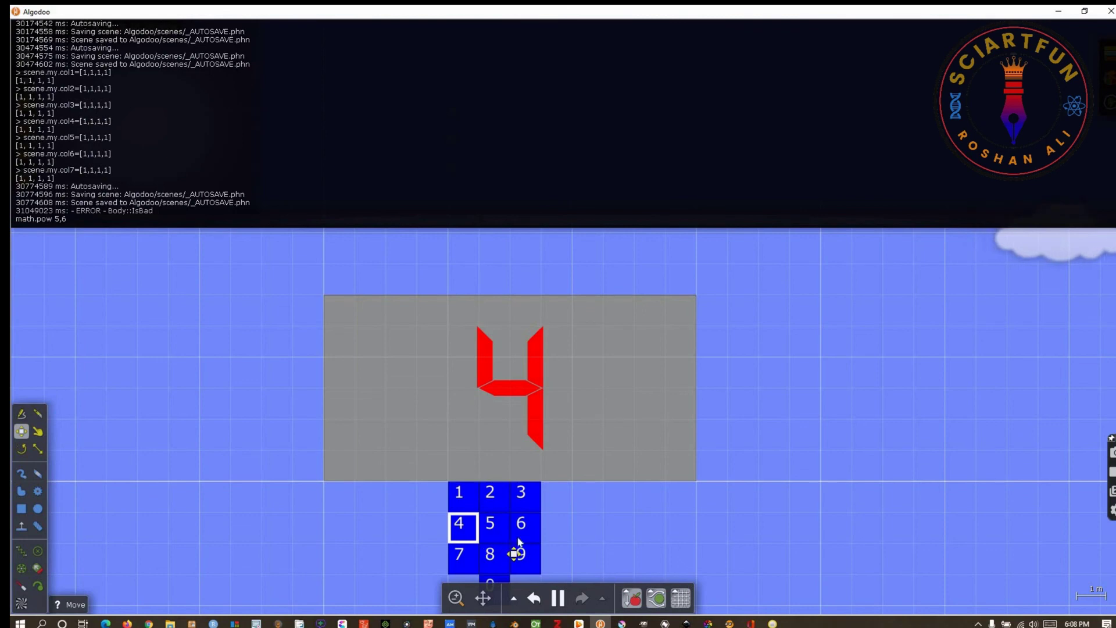
left_click(503, 536)
left_click(473, 568)
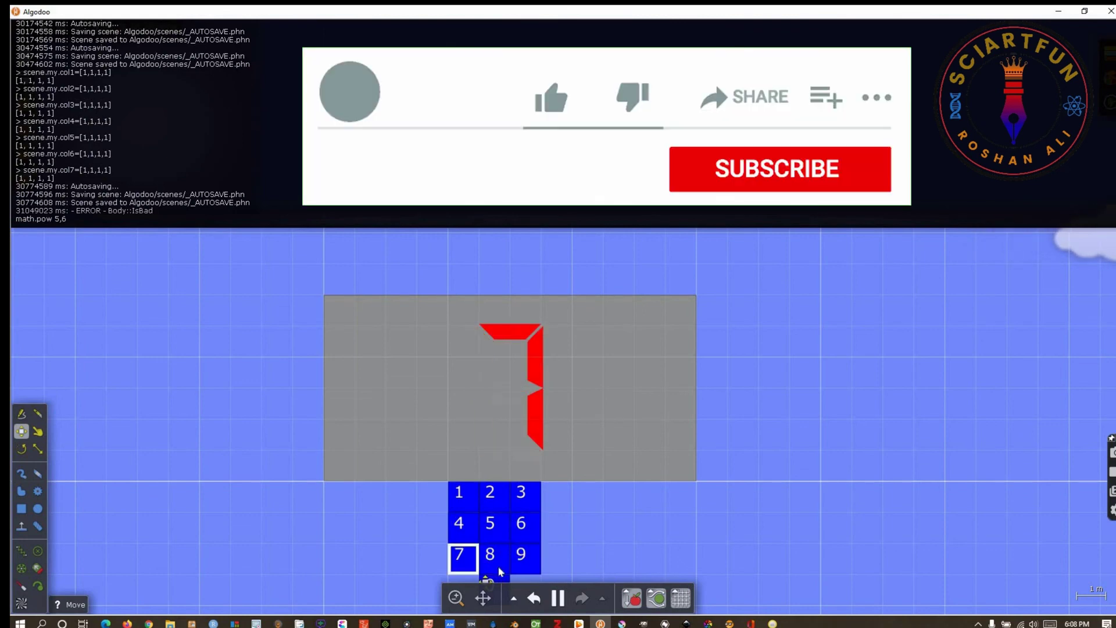
left_click(494, 561)
key("9")
scroll(618, 527, "down", 2)
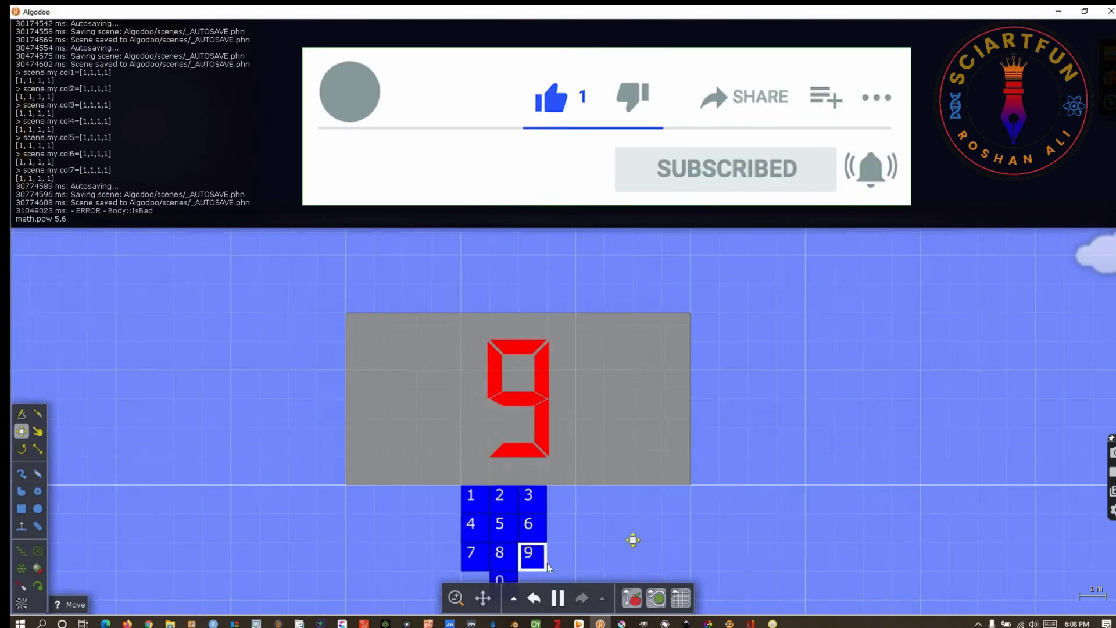